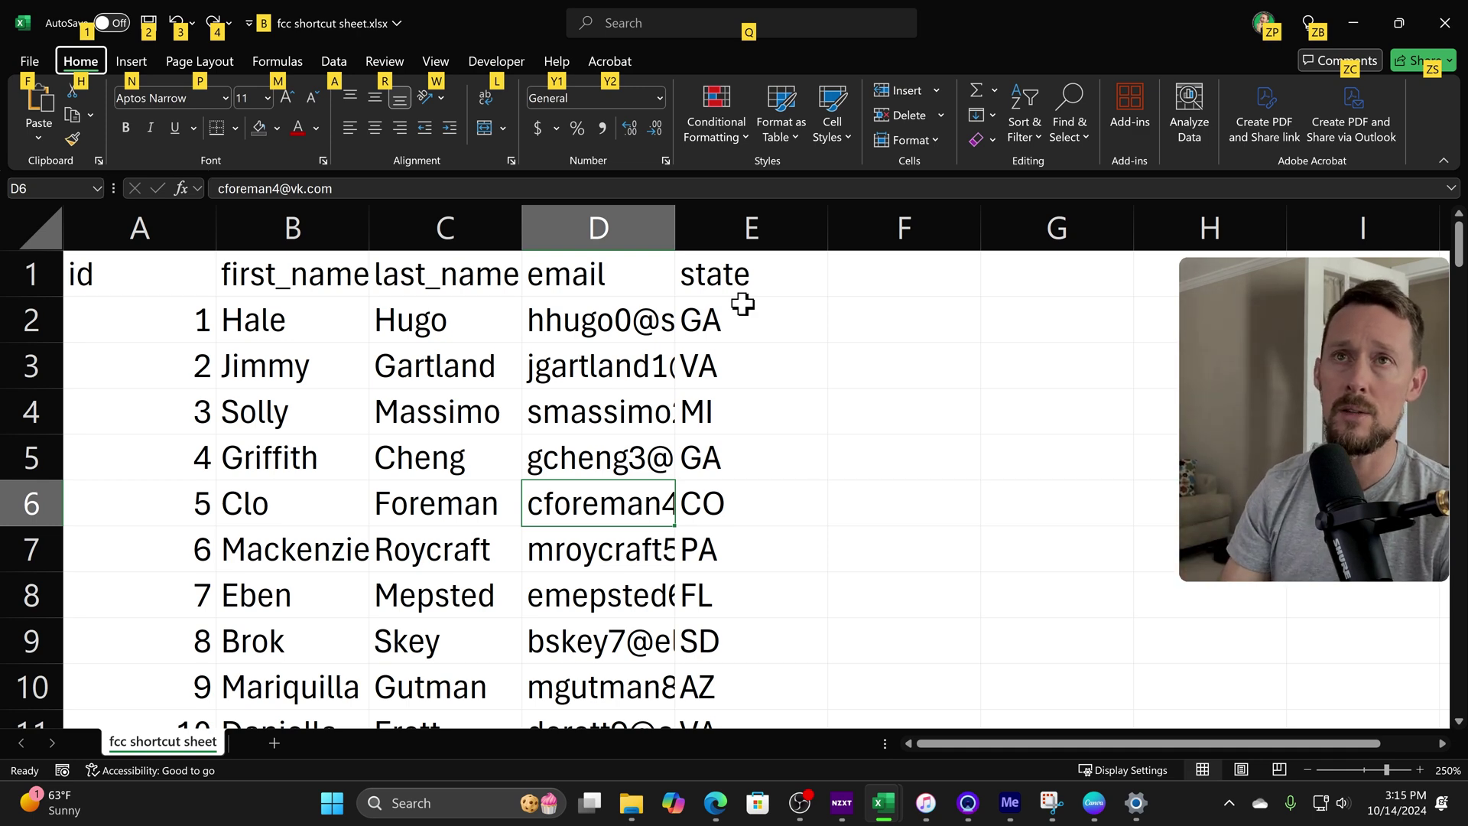
- Open the Queries & Connections panel from the Data commands, then close it again
{"action": "key", "text": "a"}
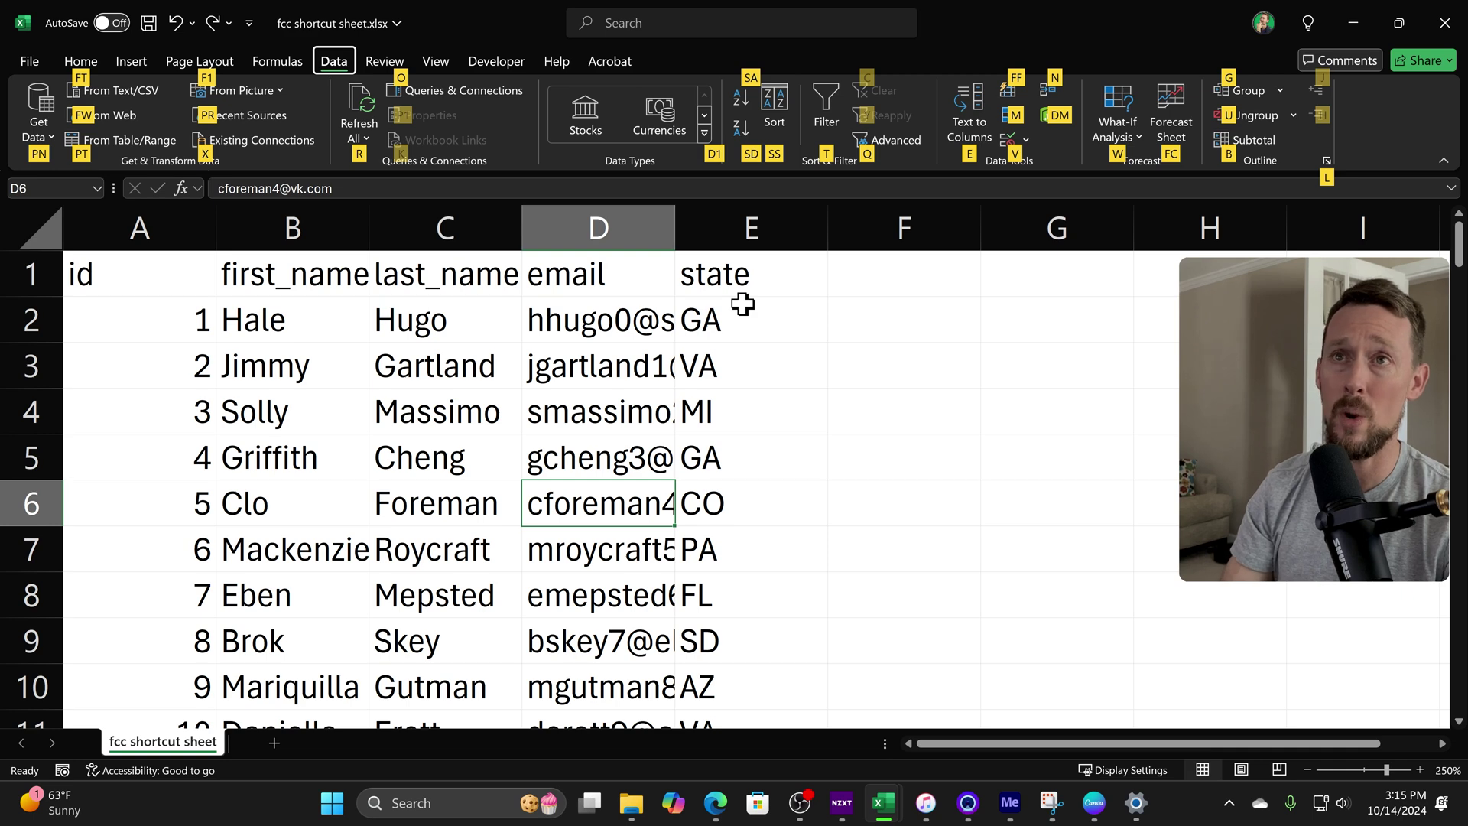
{"action": "key", "text": "o"}
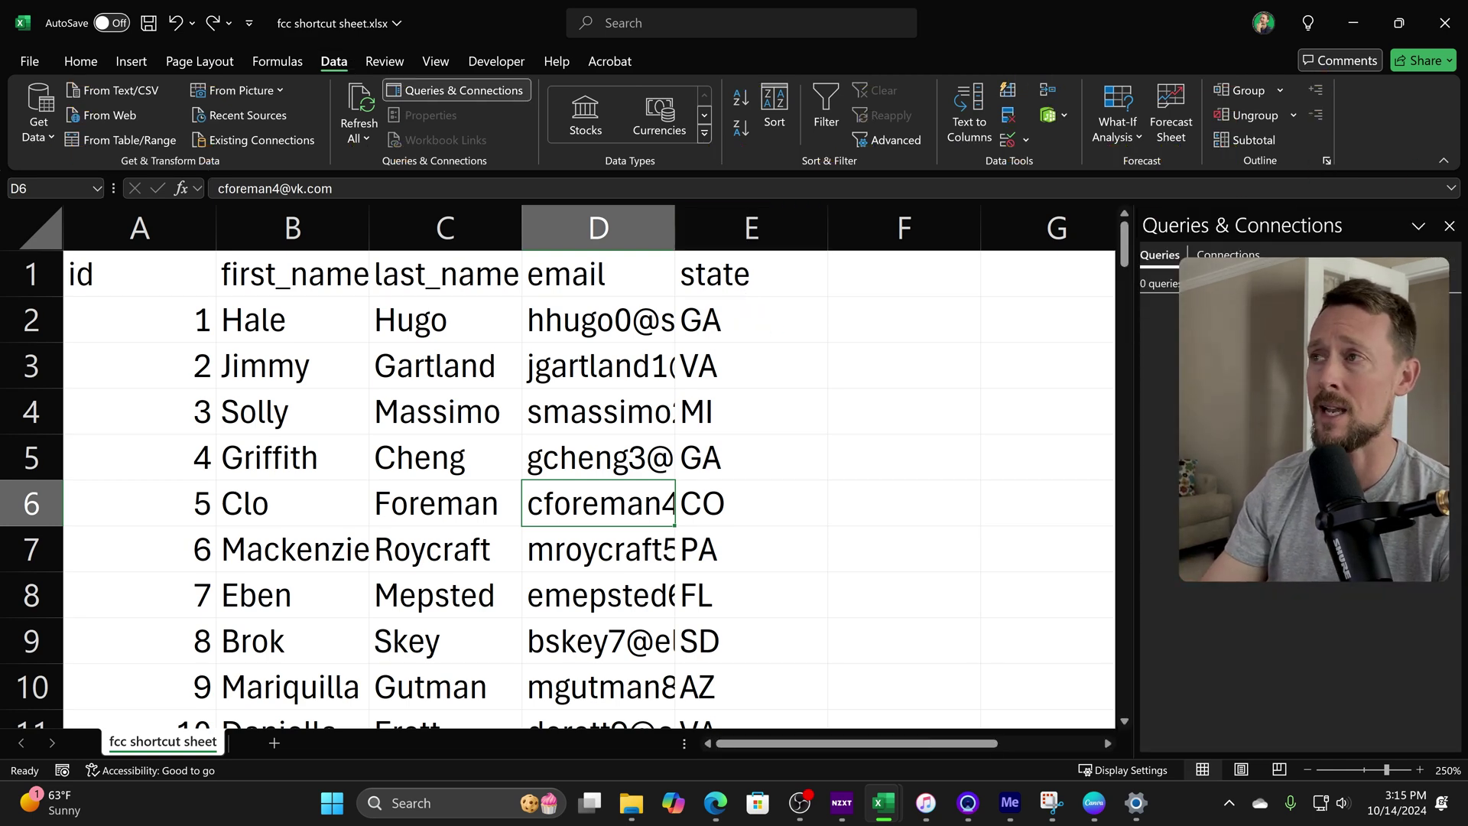
{"action": "left_click", "coordinate": [1448, 226]}
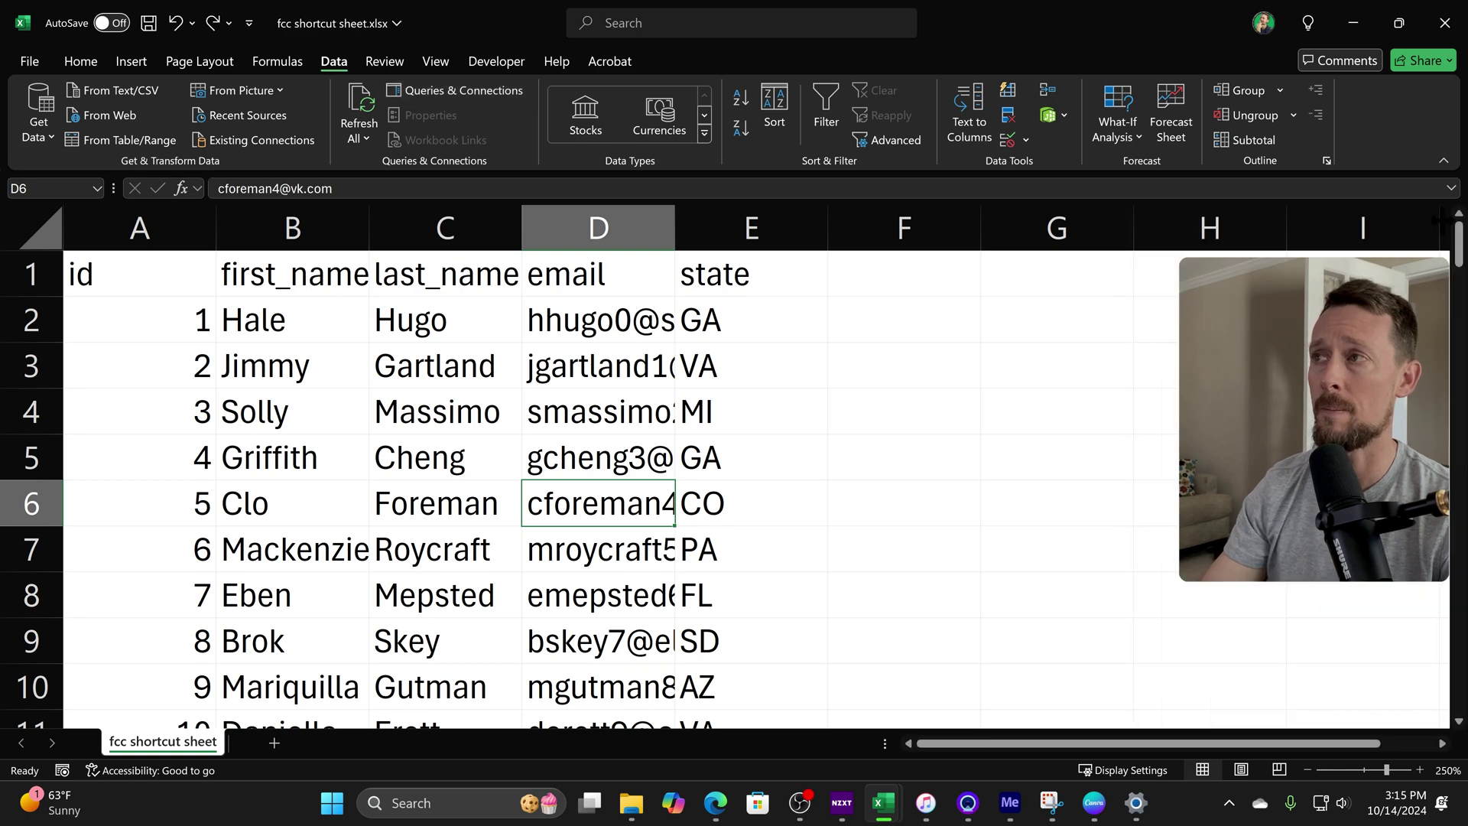
{"action": "key", "text": "alt"}
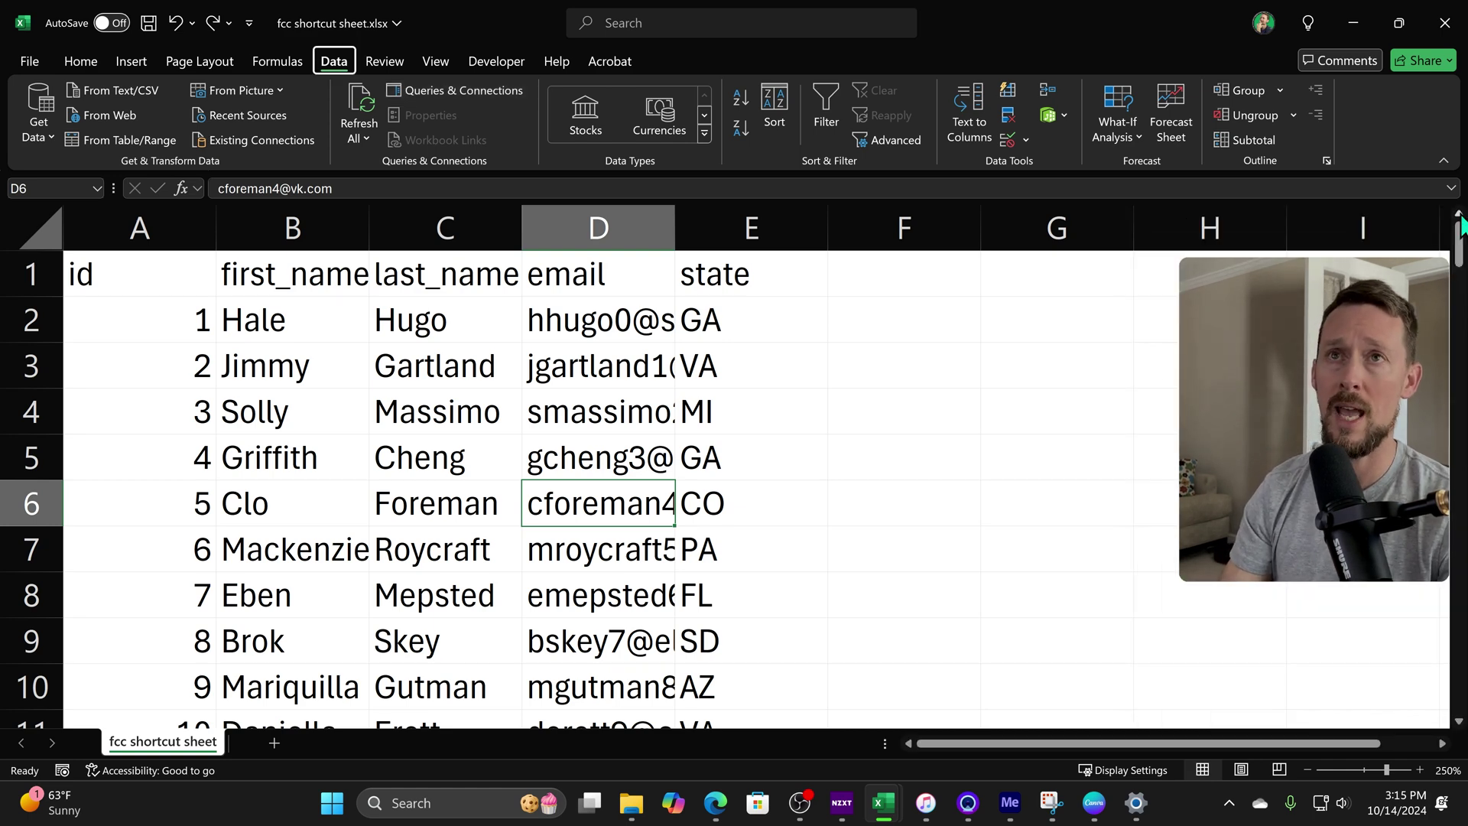
{"action": "key", "text": "a"}
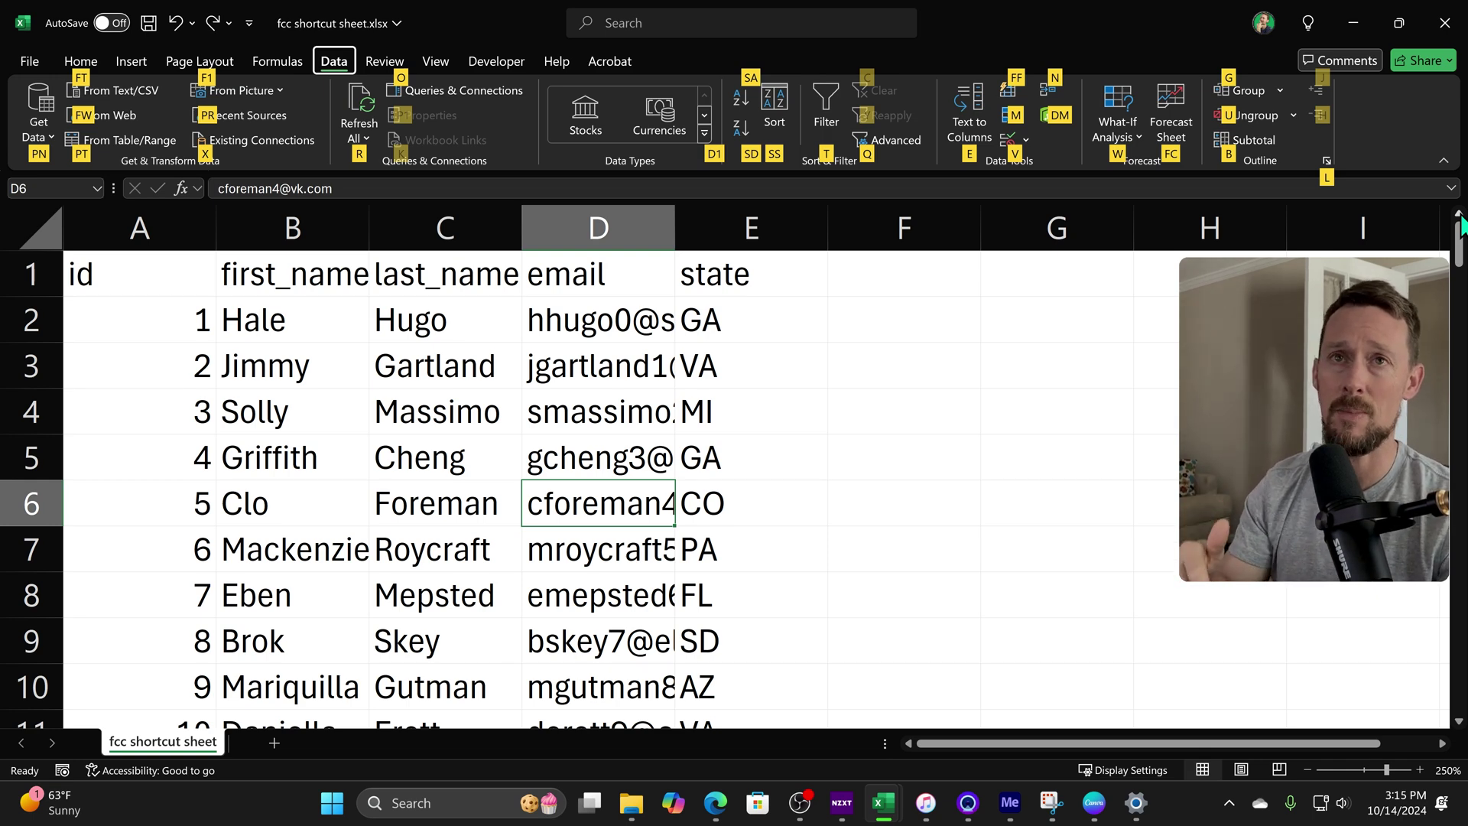
{"action": "key", "text": "Escape"}
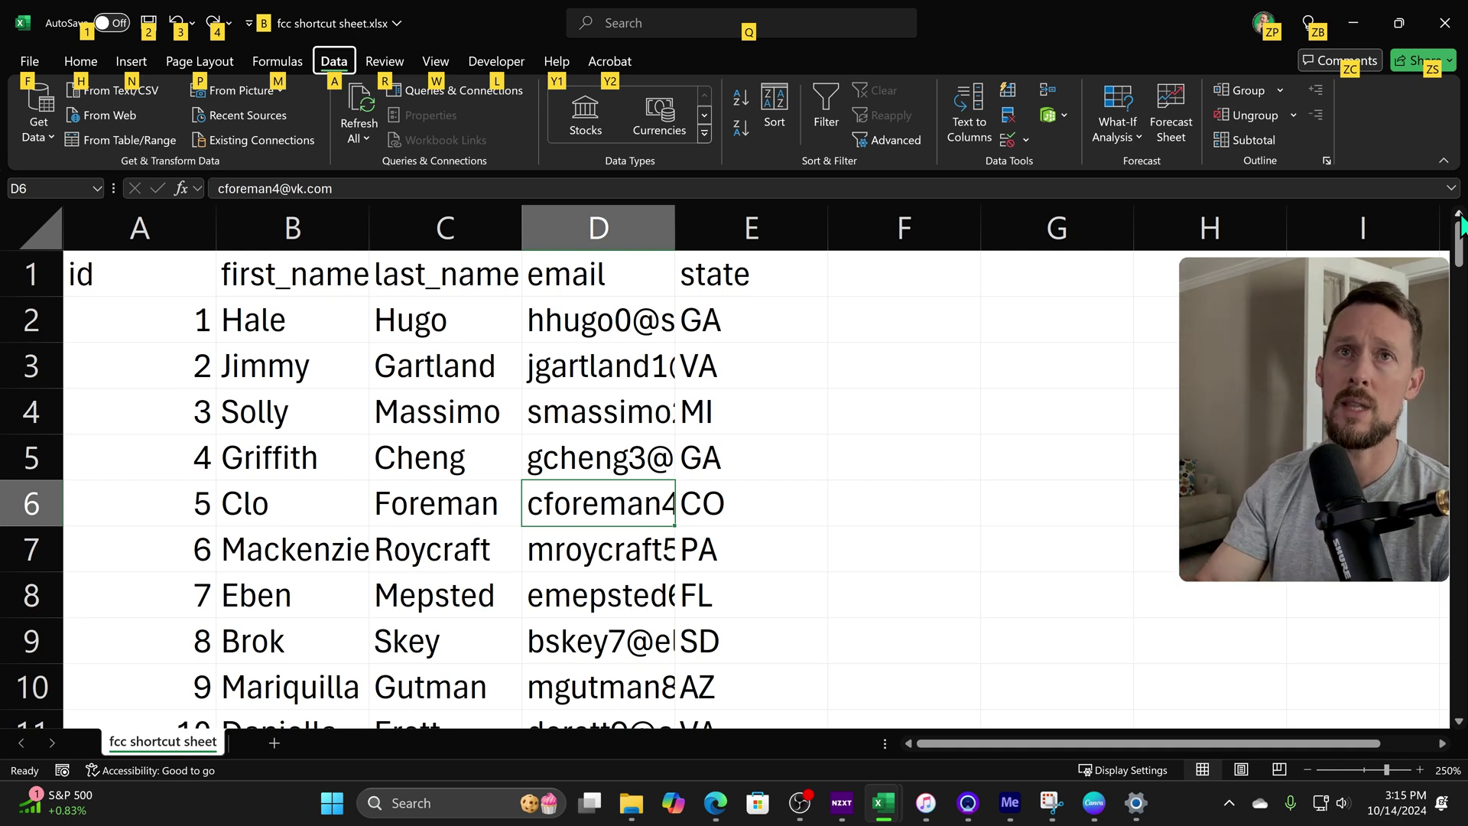
- Insert an Alternating Hexagons SmartArt diagram, narrow it, then delete it
{"action": "key", "text": "n"}
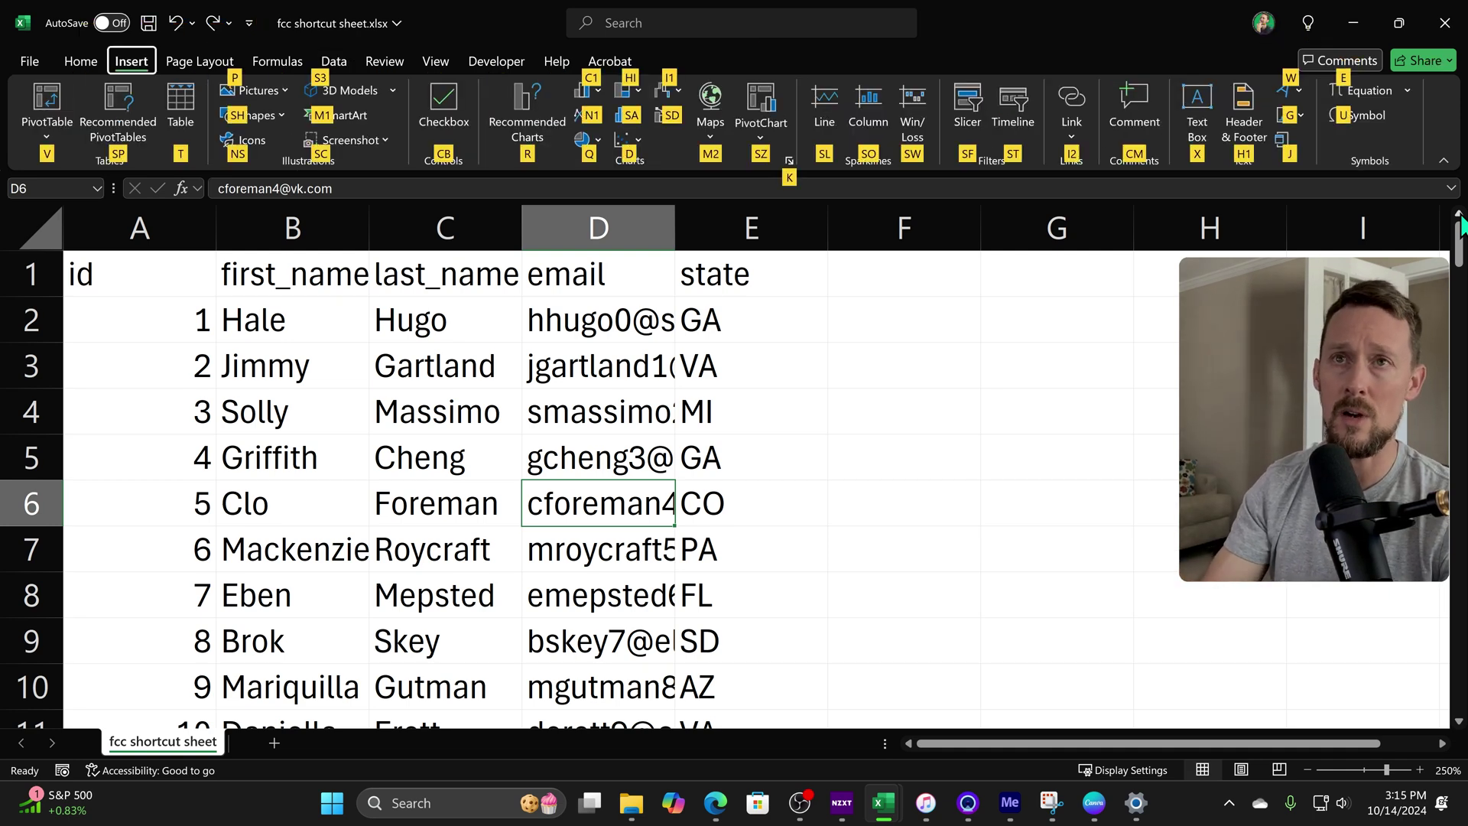
{"action": "key", "text": "m"}
{"action": "key", "text": "1"}
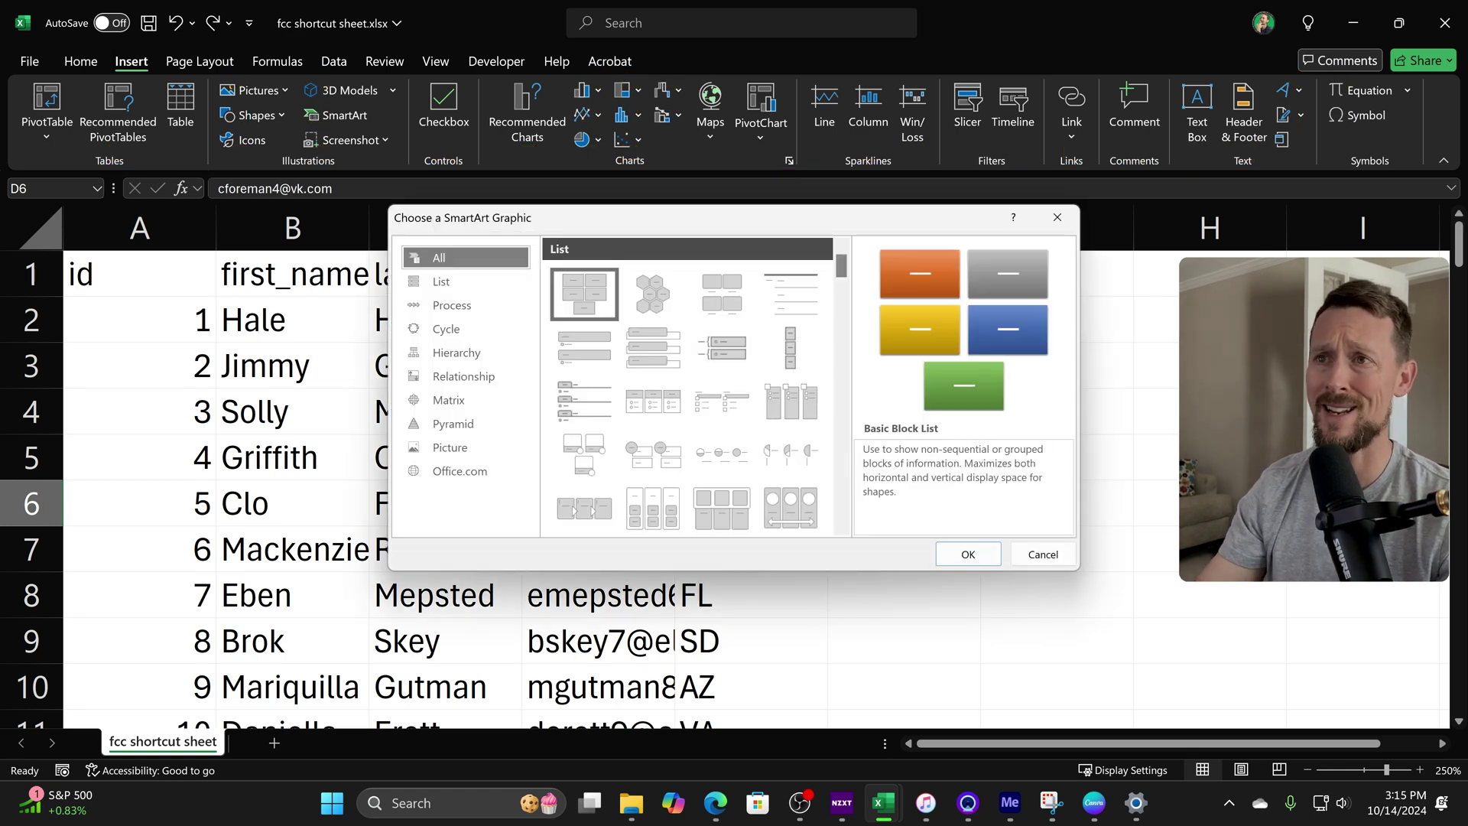
{"action": "left_click", "coordinate": [654, 294]}
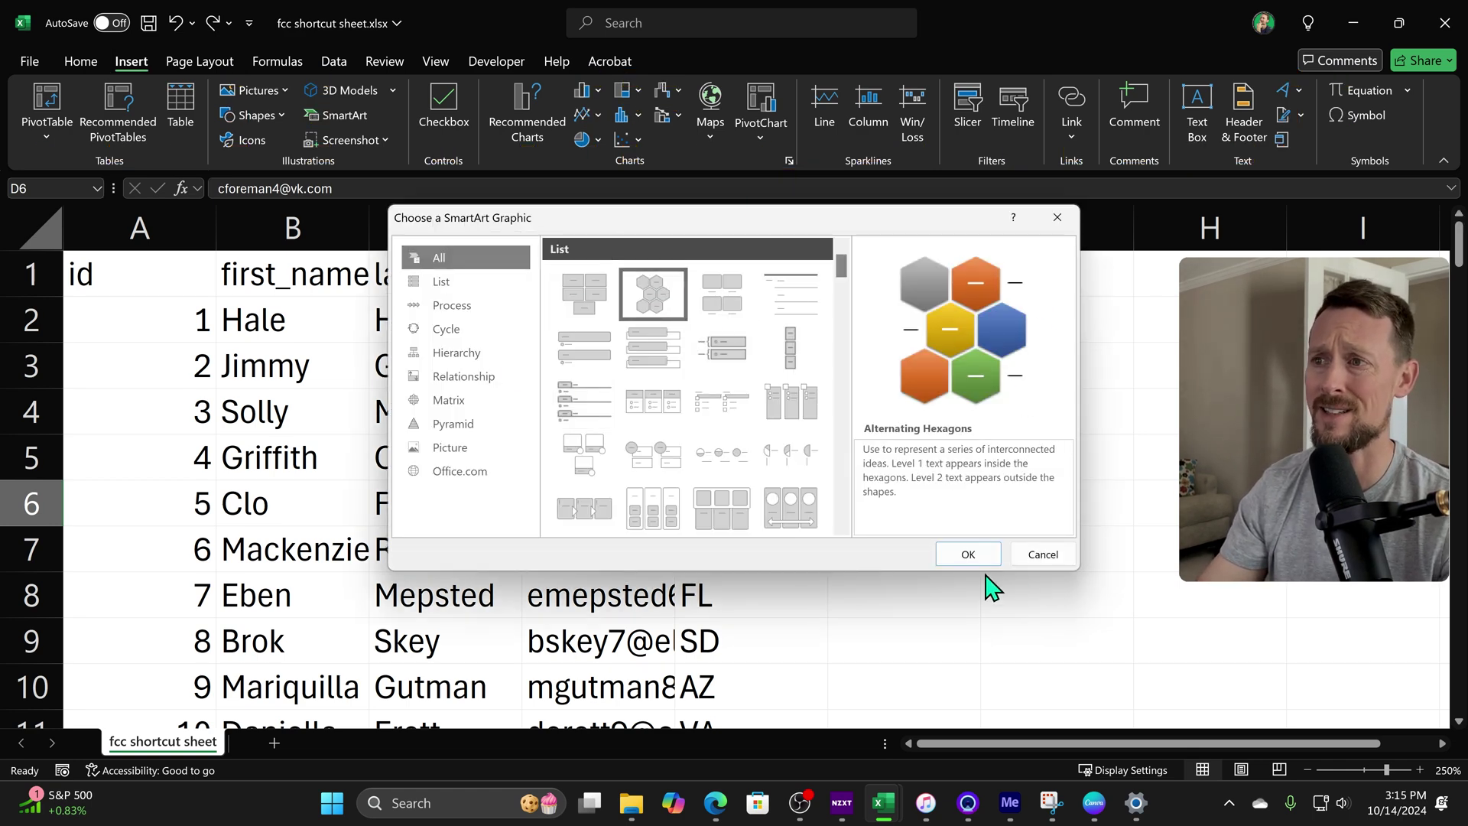
{"action": "left_click", "coordinate": [970, 553]}
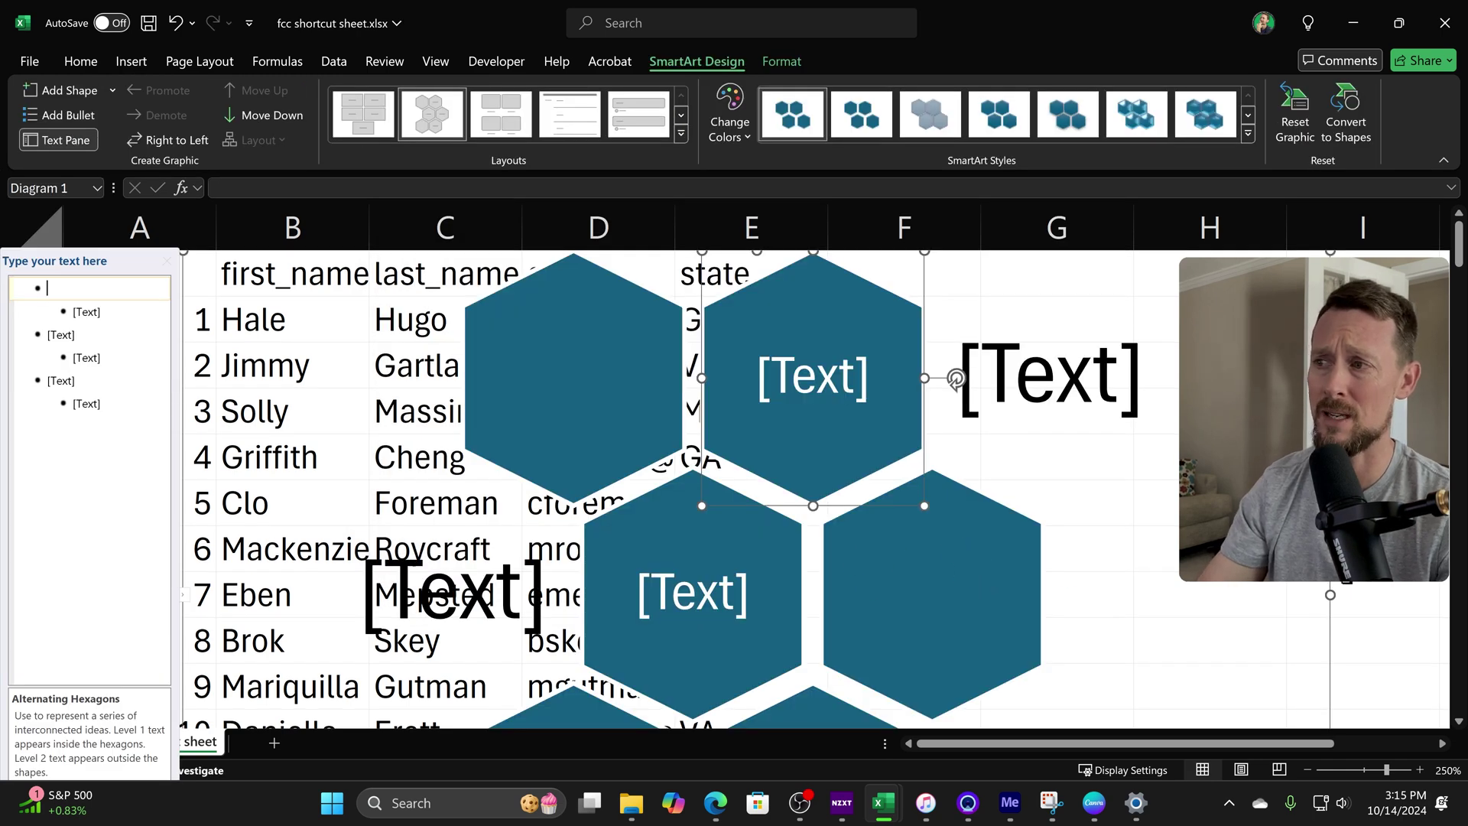
{"action": "left_click_drag", "start_coordinate": [1334, 591], "coordinate": [912, 600]}
{"action": "key", "text": "Delete"}
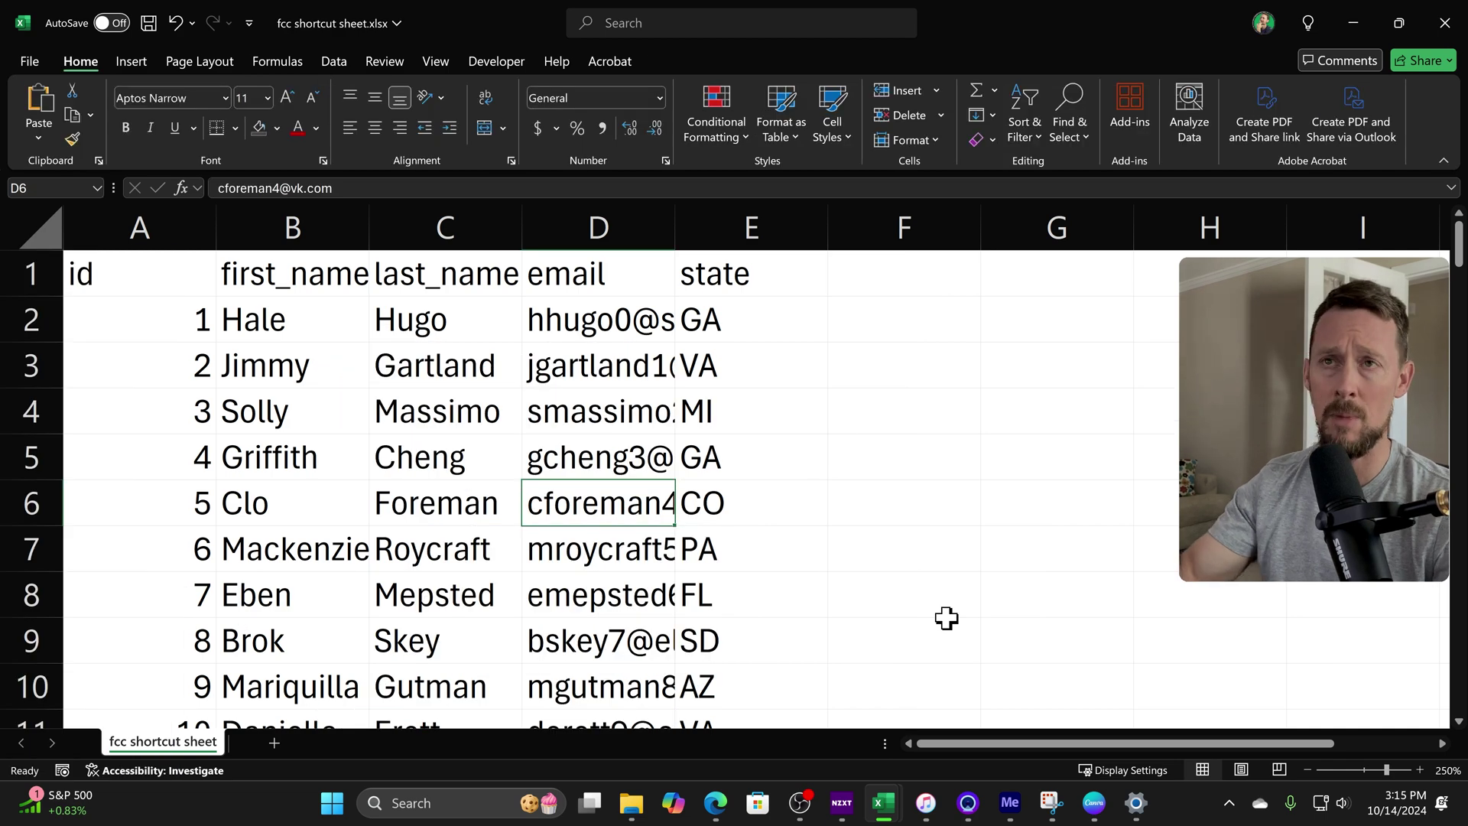
- From cell B4, convert A1:E101 into a table with 'My table has headers' kept checked
{"action": "key", "text": "Up"}
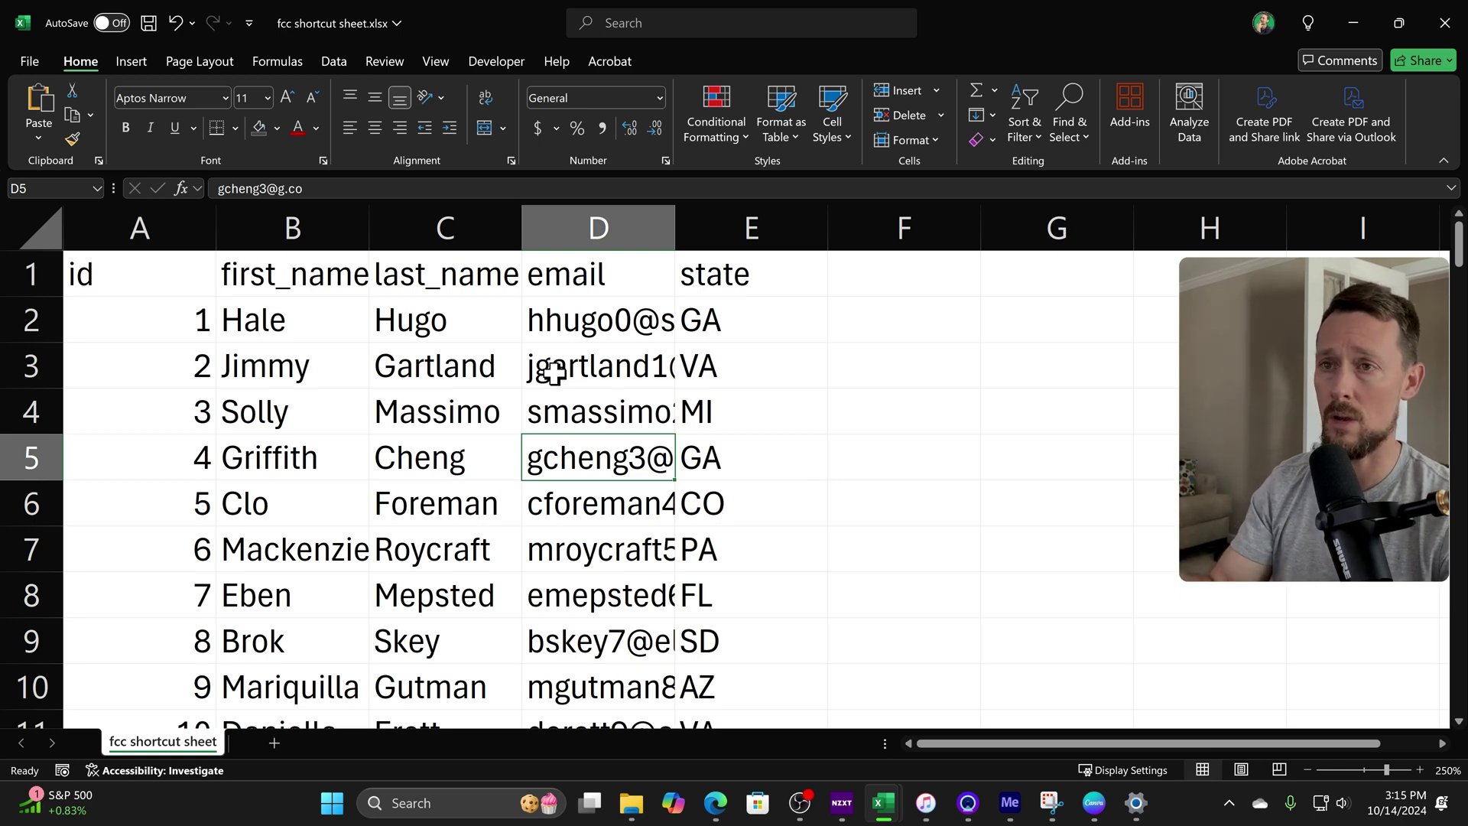
{"action": "left_click", "coordinate": [466, 411]}
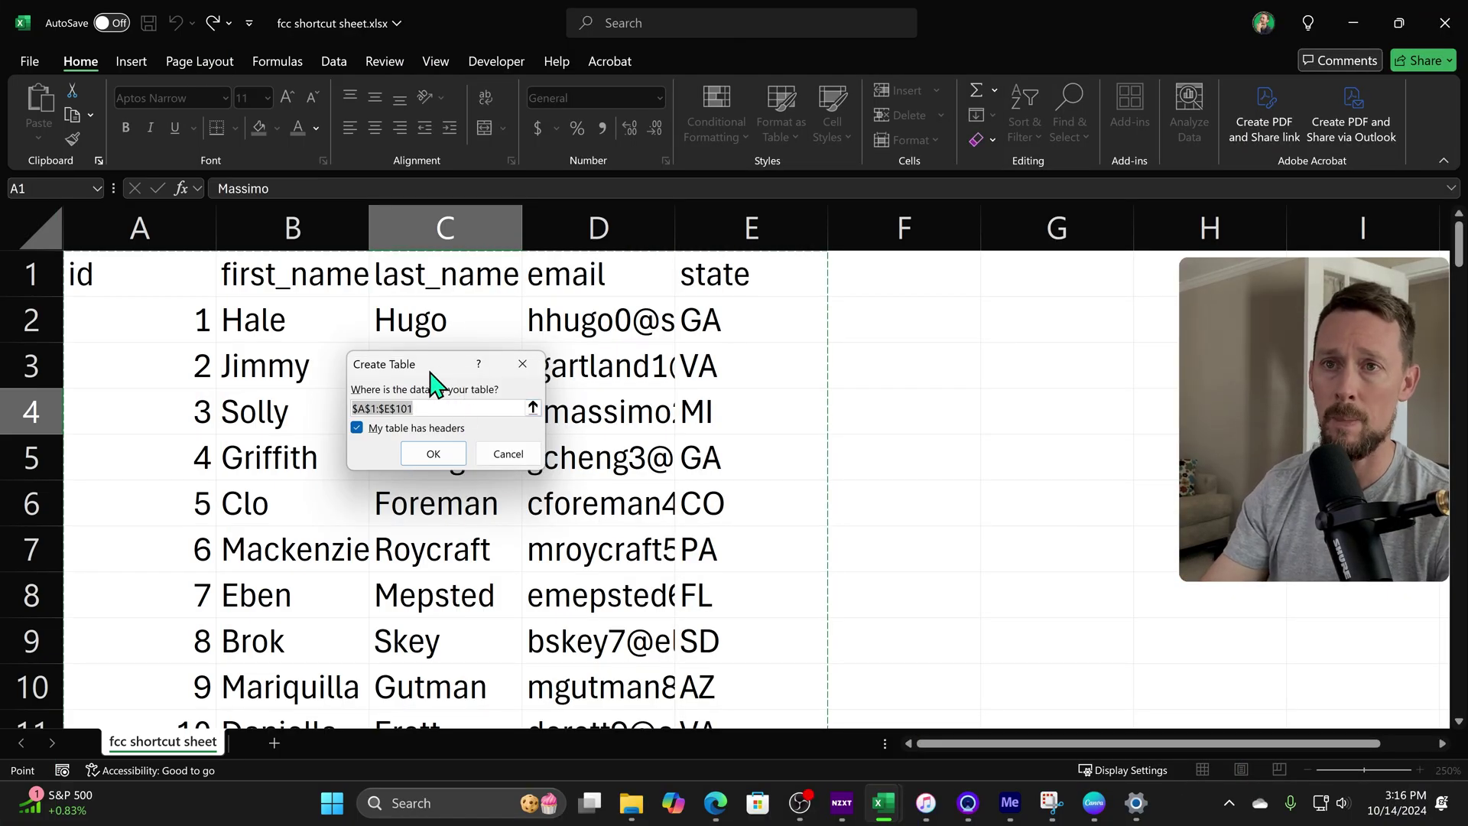
{"action": "key", "text": "Escape"}
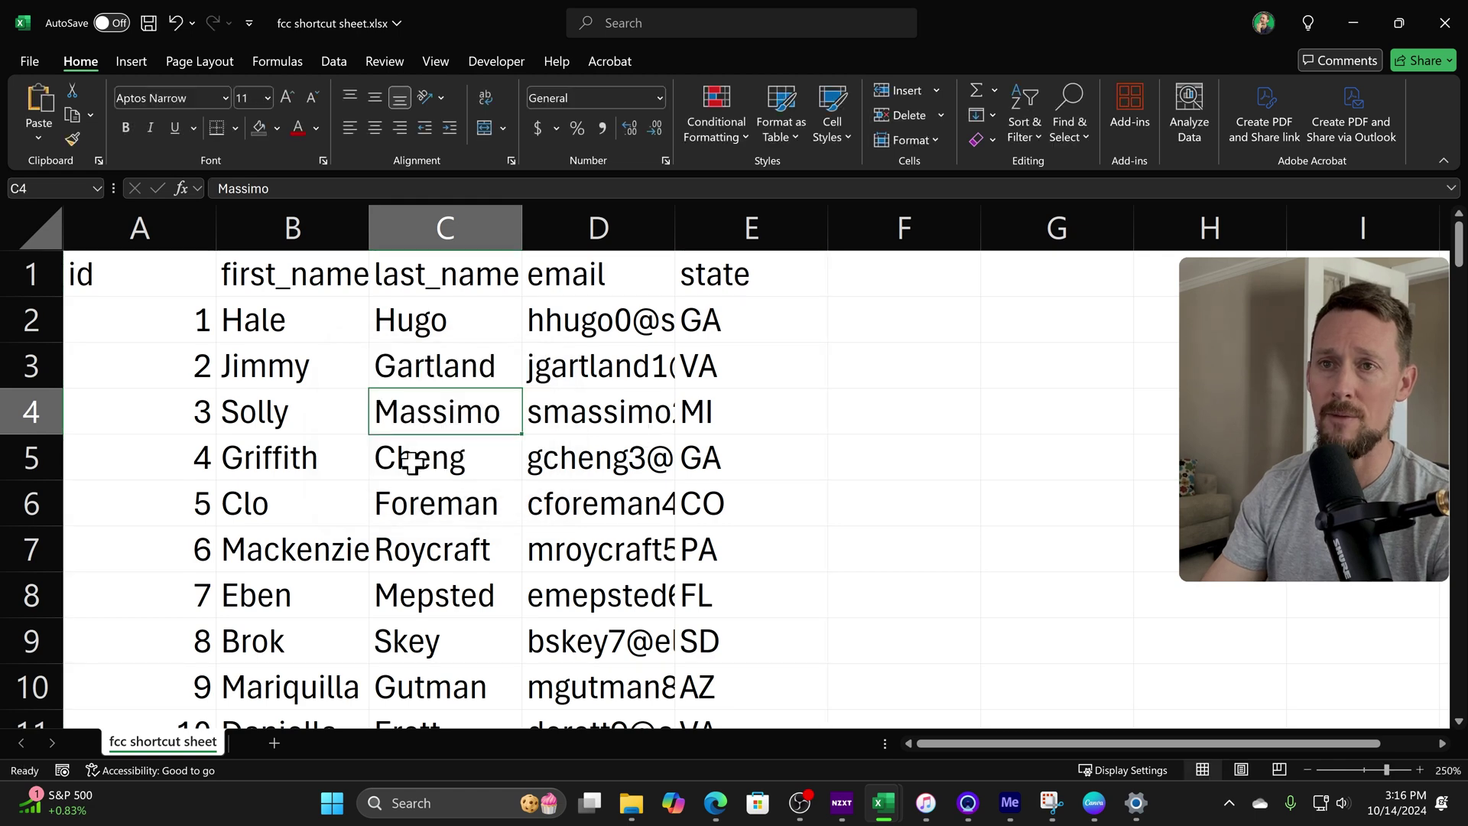
{"action": "left_click", "coordinate": [413, 461]}
{"action": "left_click", "coordinate": [260, 419]}
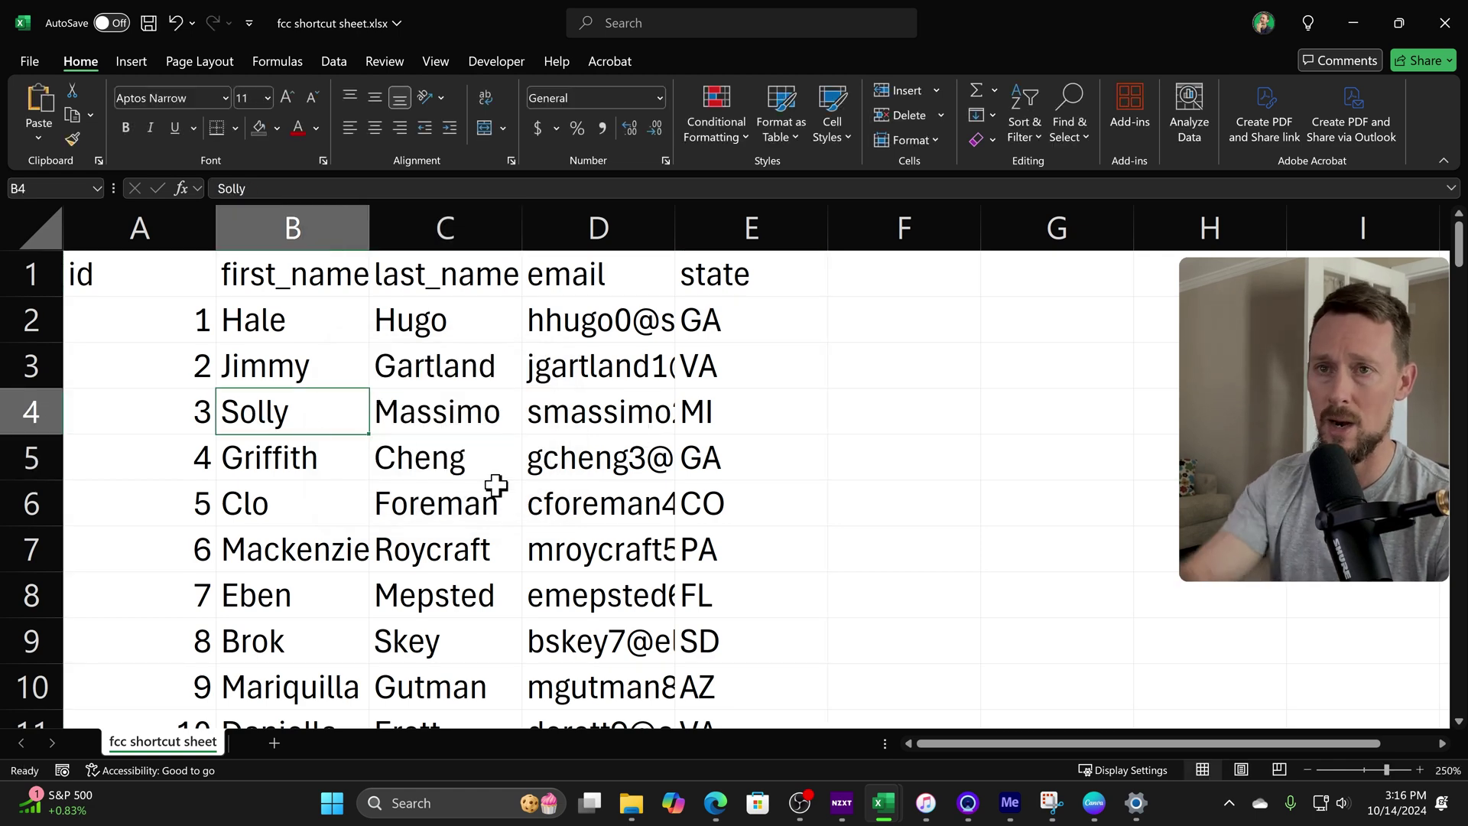
{"action": "key", "text": "ctrl+t"}
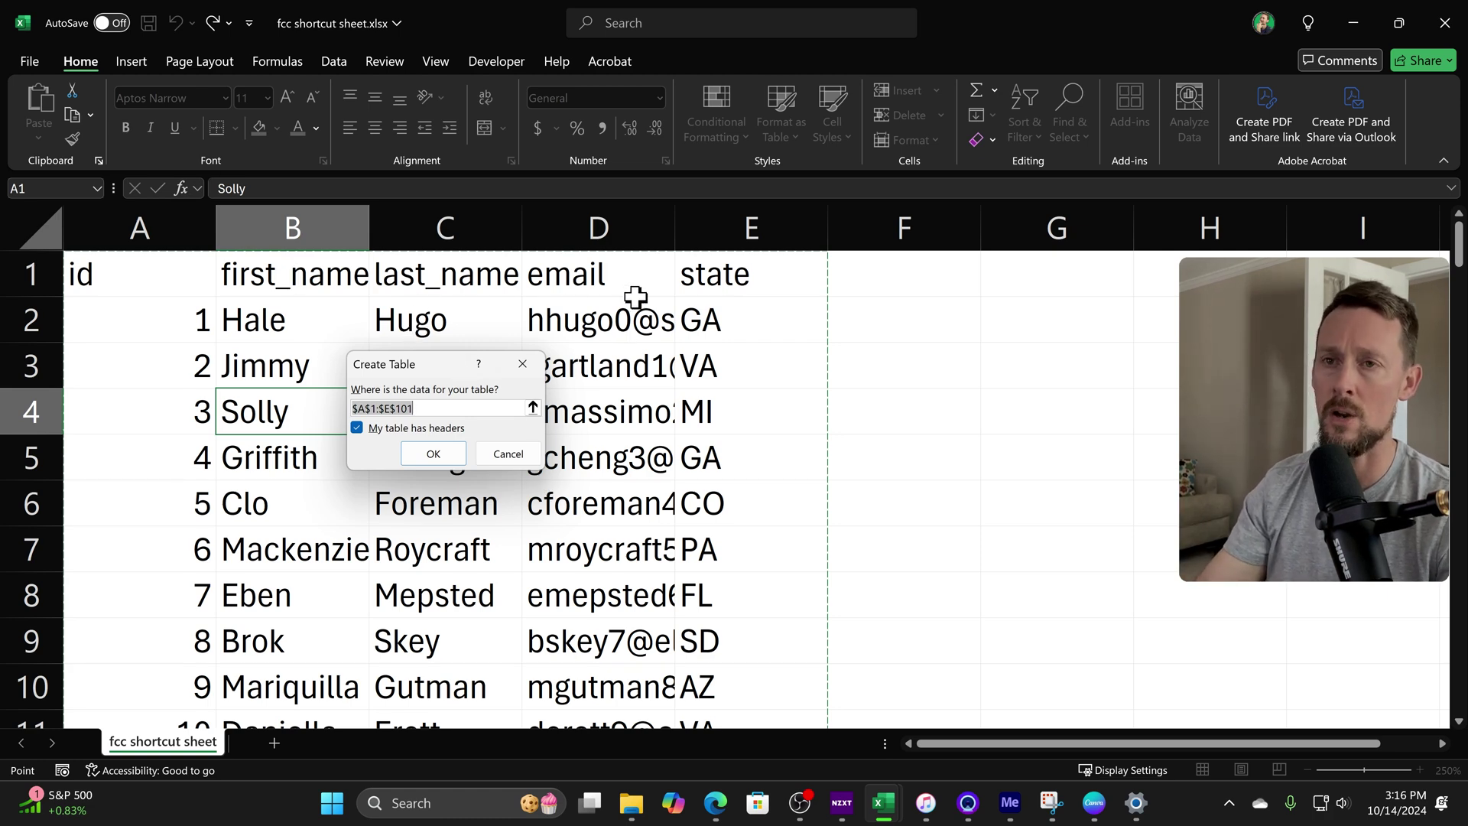
{"action": "left_click", "coordinate": [376, 433]}
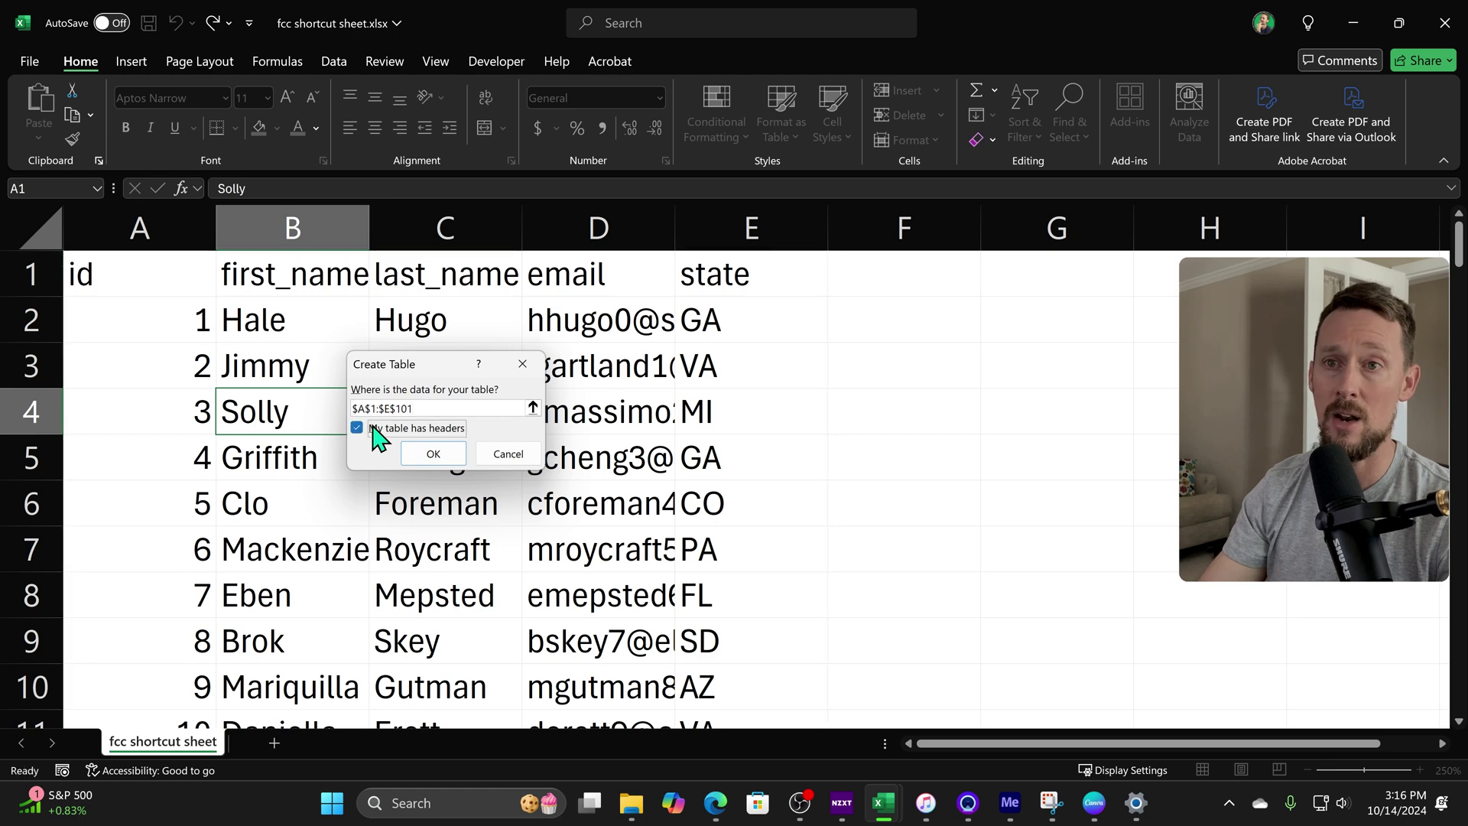
{"action": "left_click", "coordinate": [449, 456]}
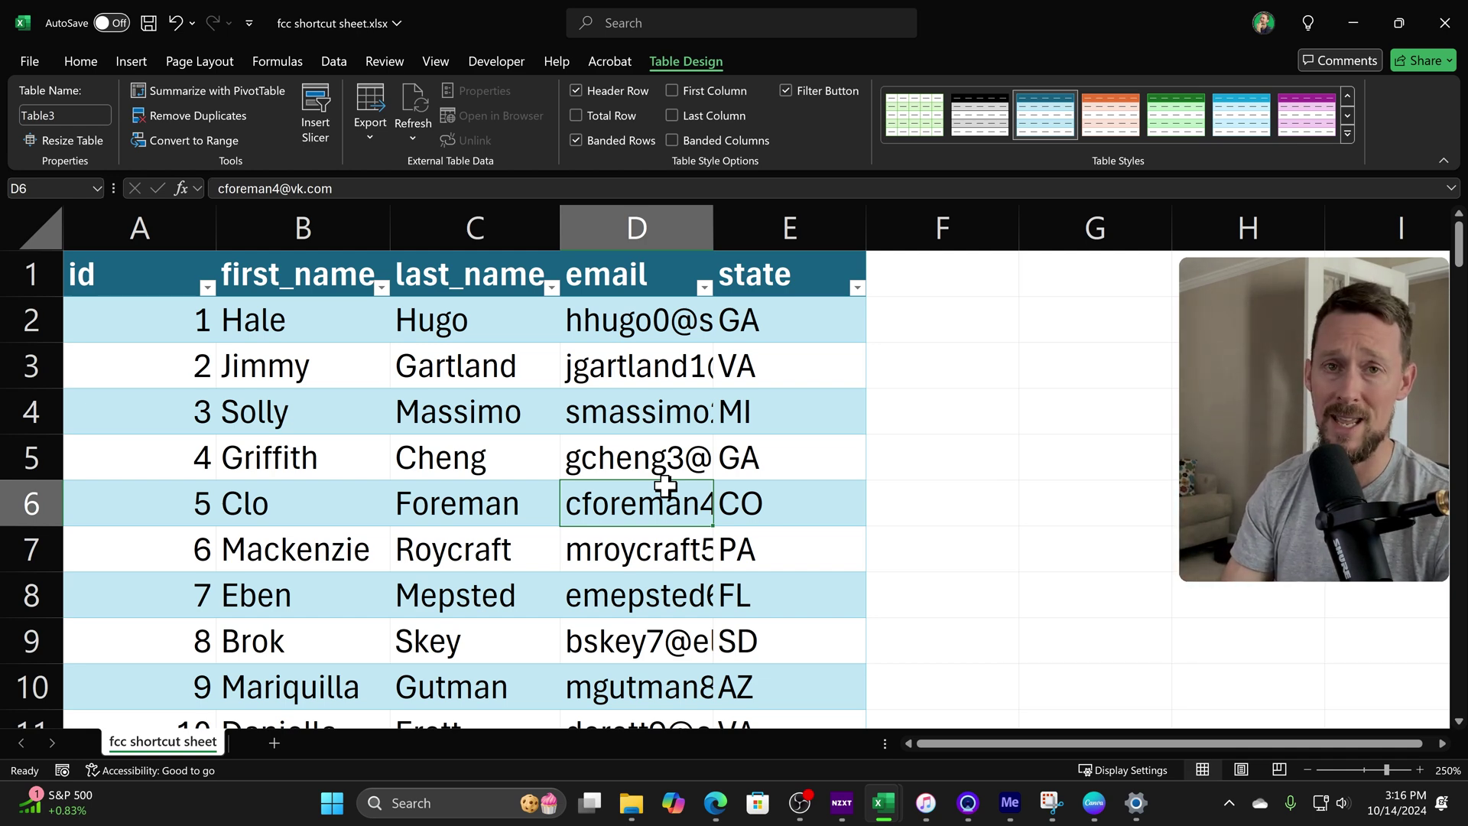
- Create an empty PivotTable from Table3 at H2 on the existing worksheet and close its Fields pane
{"action": "key", "text": "alt+n"}
{"action": "scroll", "coordinate": [664, 484], "scroll_direction": "down", "scroll_amount": 1}
{"action": "key", "text": "alt+n"}
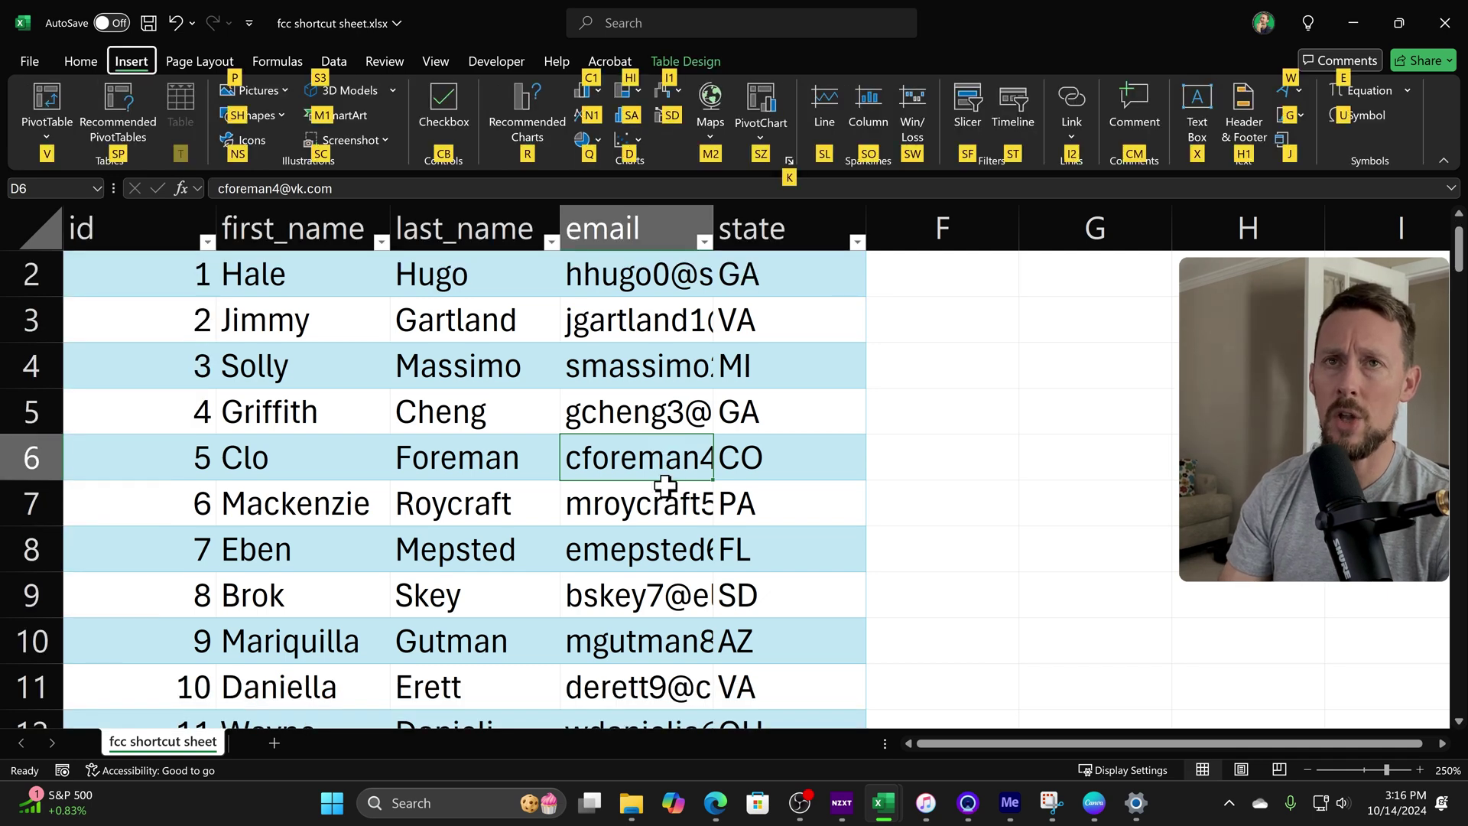
{"action": "key", "text": "v"}
{"action": "key", "text": "t"}
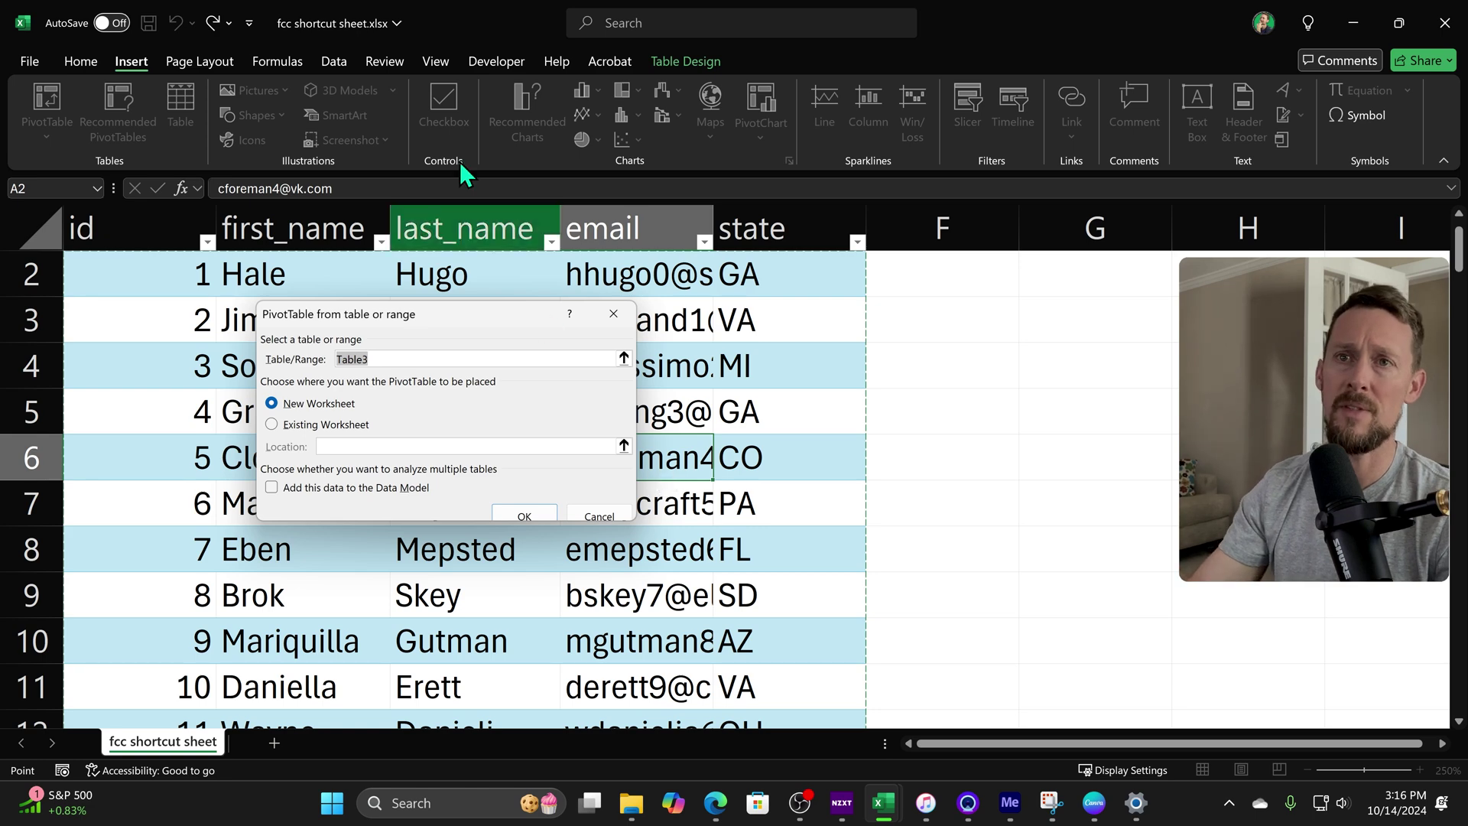
{"action": "left_click_drag", "start_coordinate": [465, 327], "coordinate": [410, 267]}
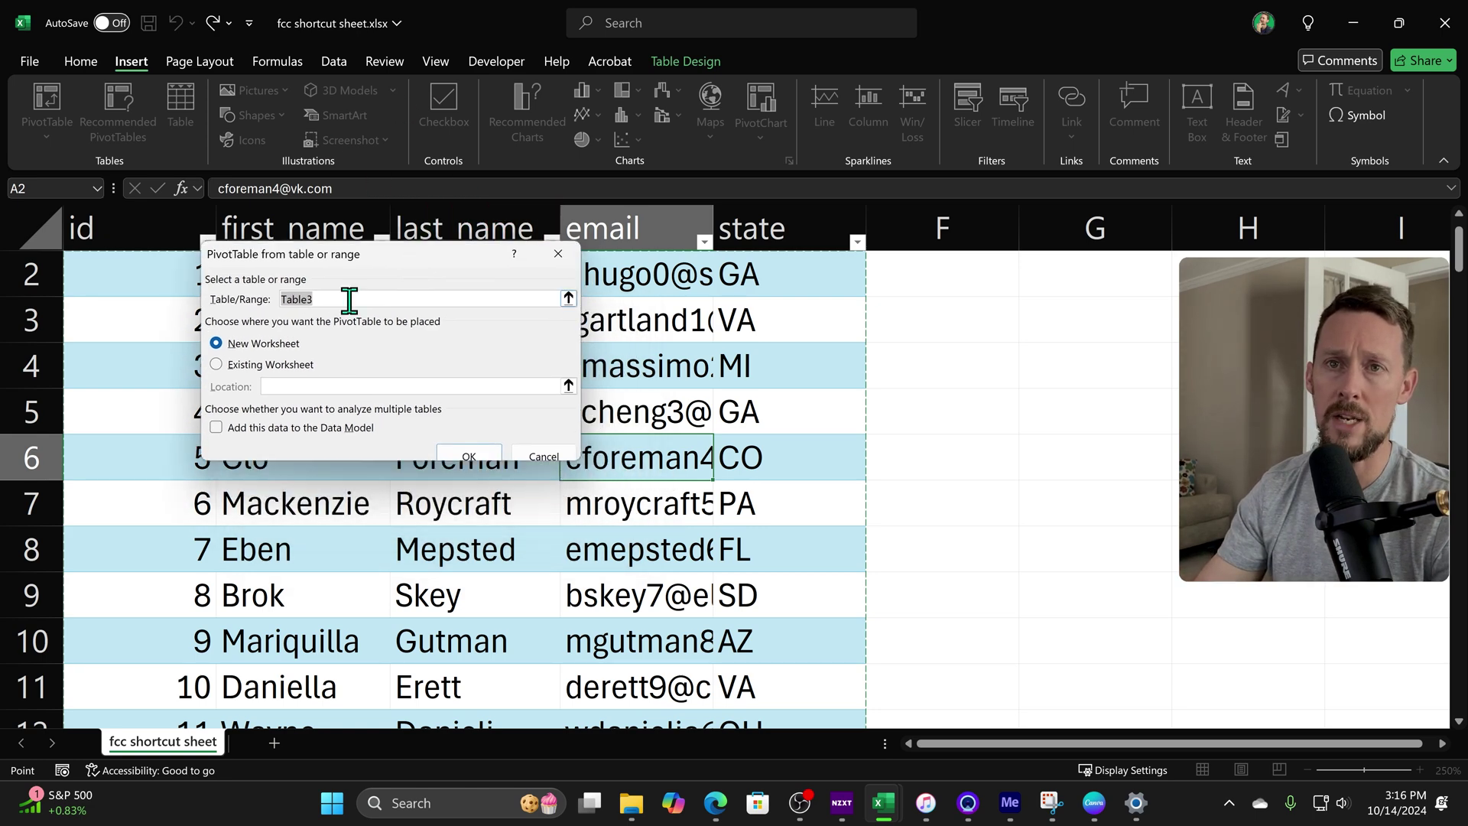
{"action": "left_click", "coordinate": [244, 364]}
{"action": "left_click", "coordinate": [568, 385]}
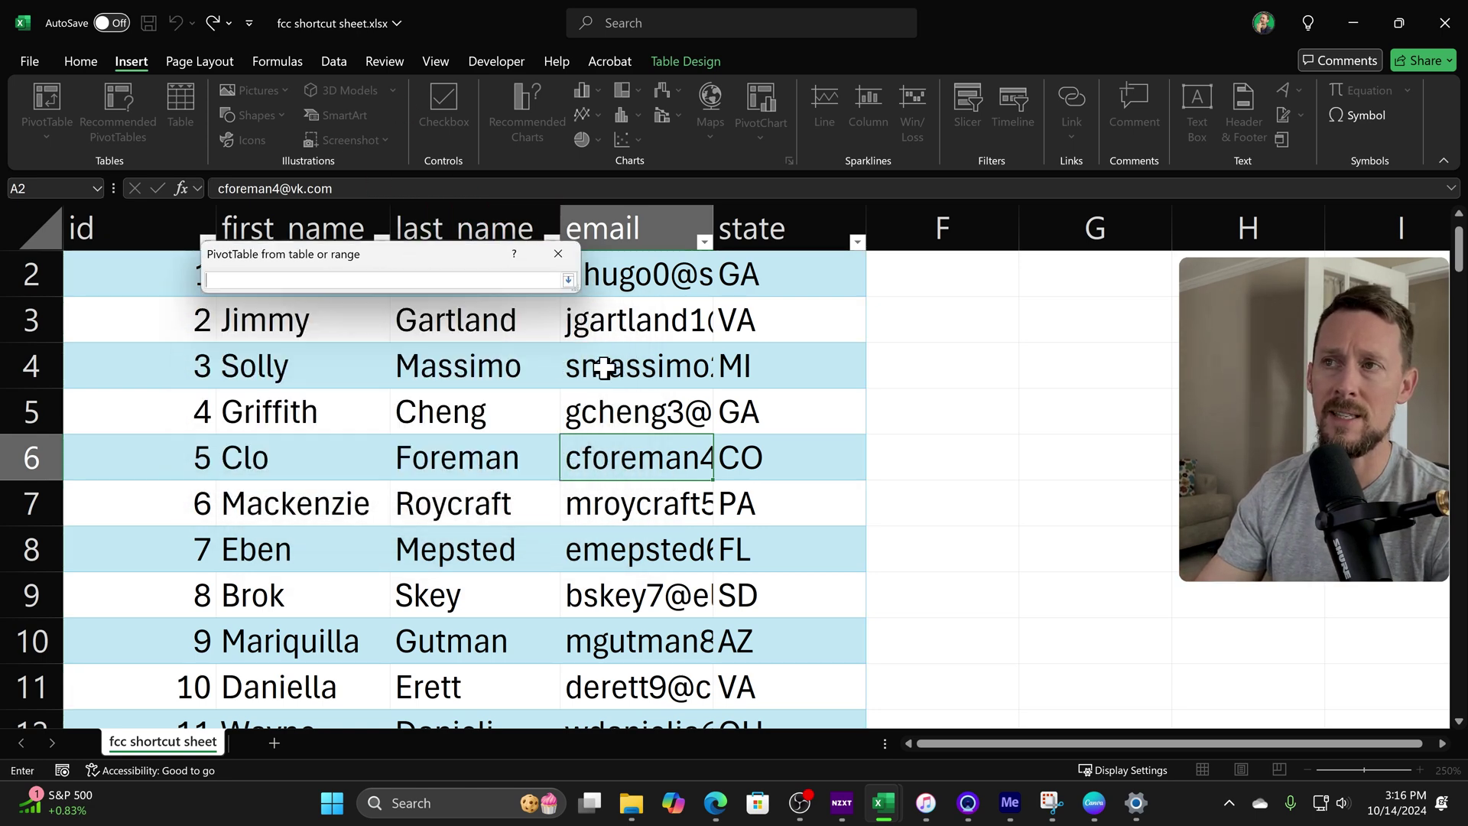
{"action": "left_click", "coordinate": [1176, 271]}
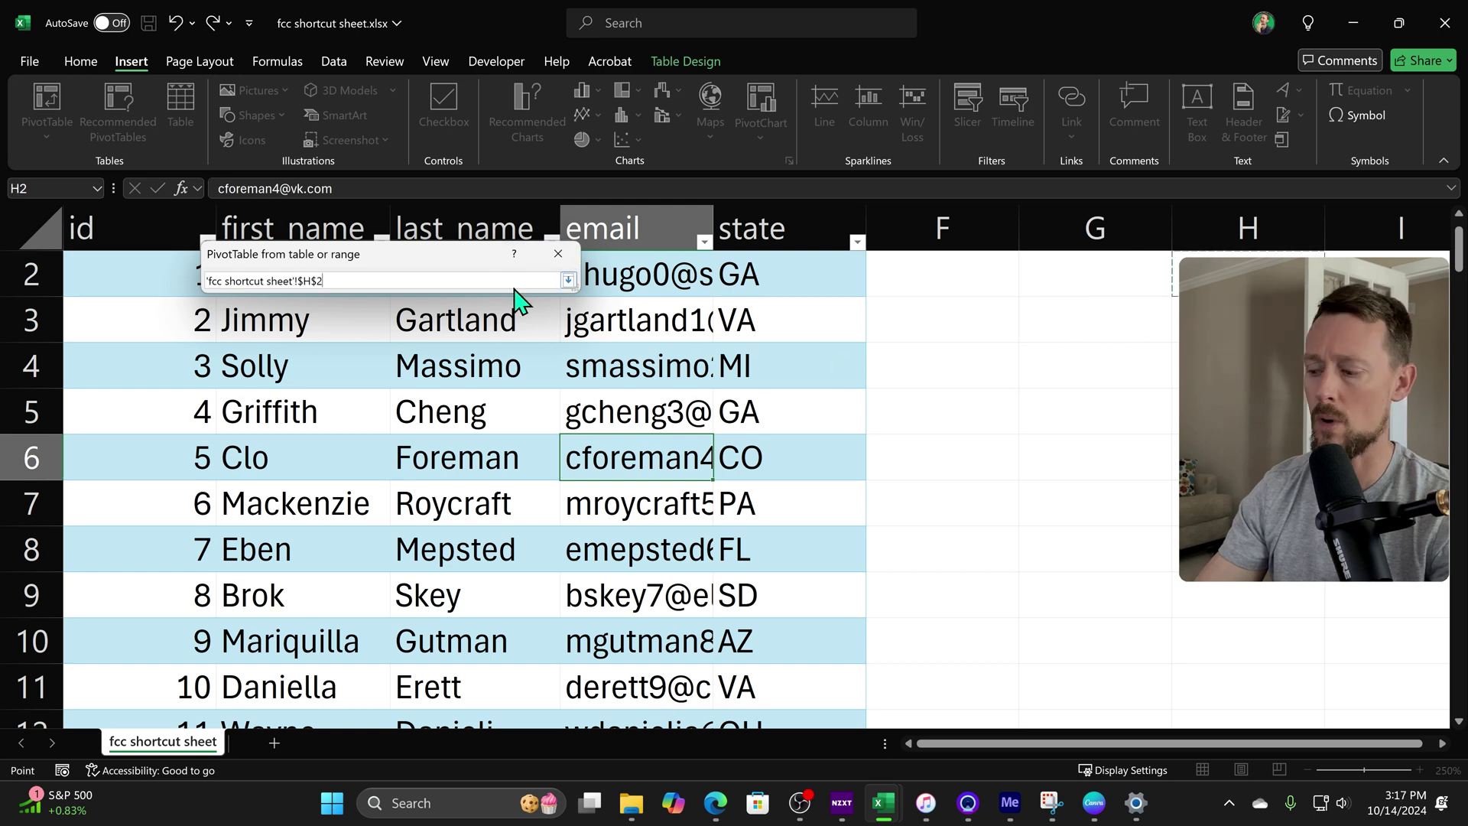
{"action": "key", "text": "Return"}
{"action": "left_click", "coordinate": [488, 458]}
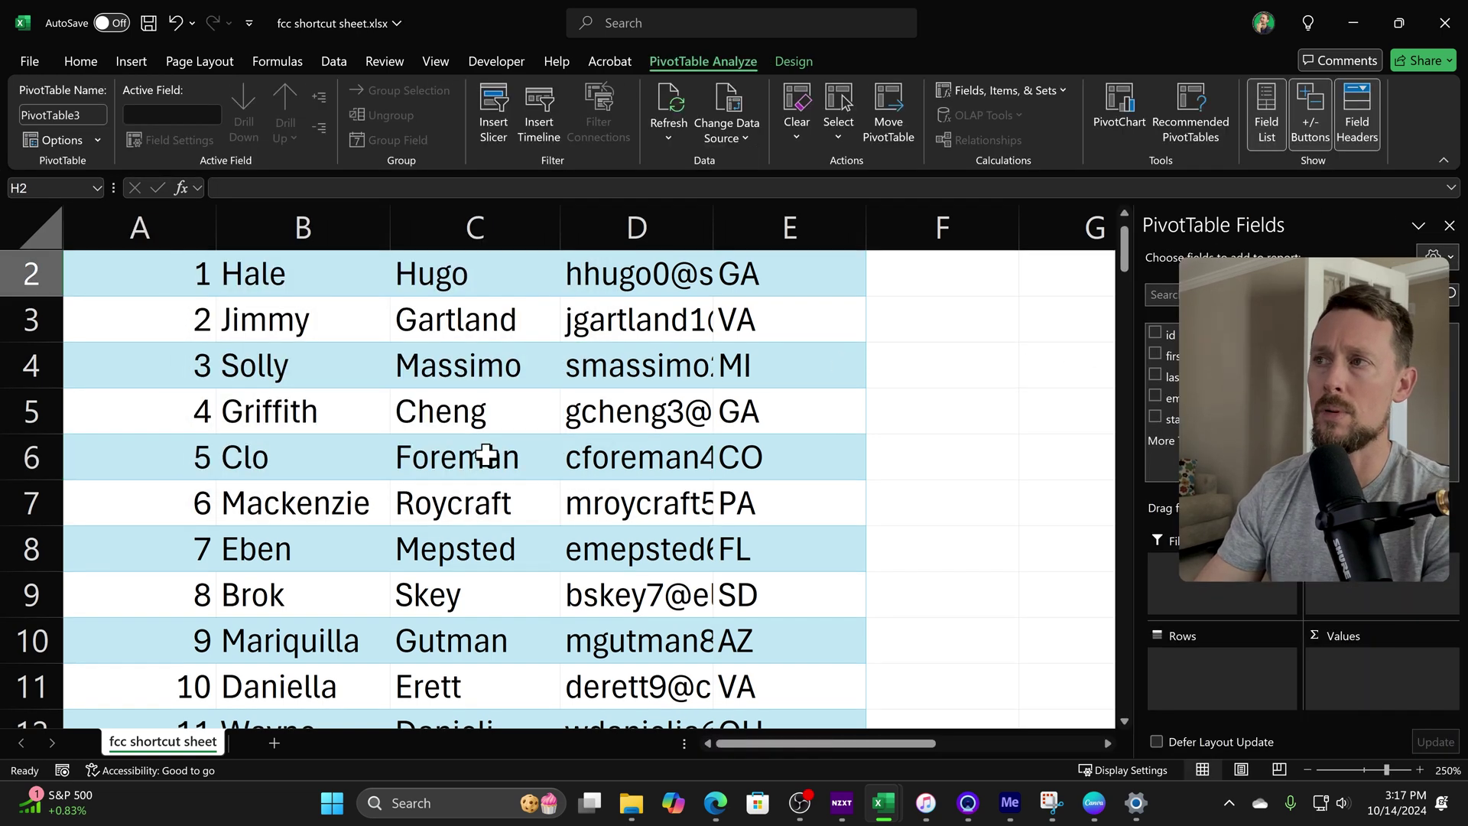
{"action": "left_click", "coordinate": [1448, 226]}
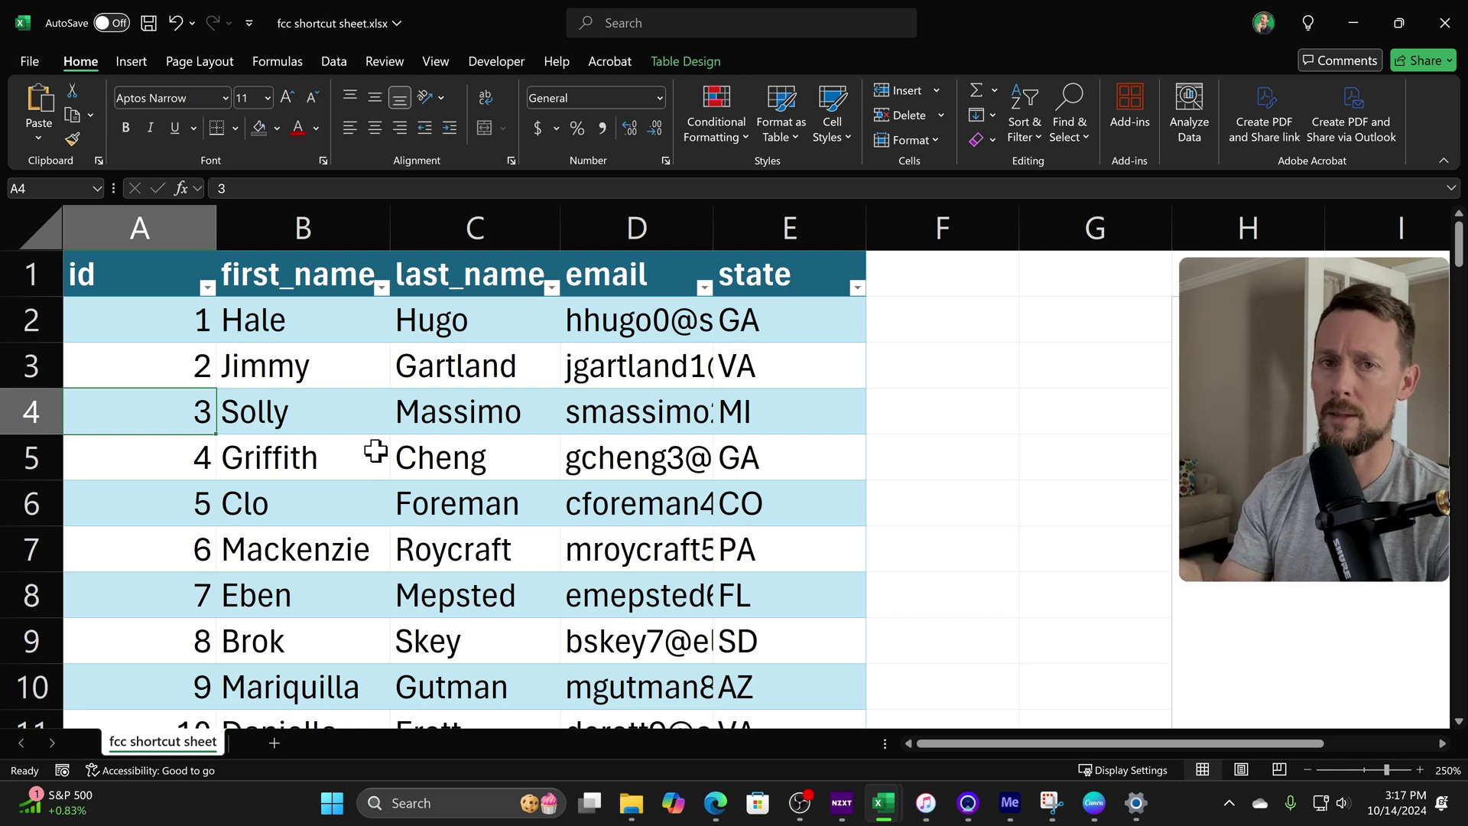
- Widen and auto-fit the email column by hand, then narrow it again
{"action": "left_click", "coordinate": [662, 221]}
{"action": "left_click_drag", "start_coordinate": [713, 233], "coordinate": [656, 243]}
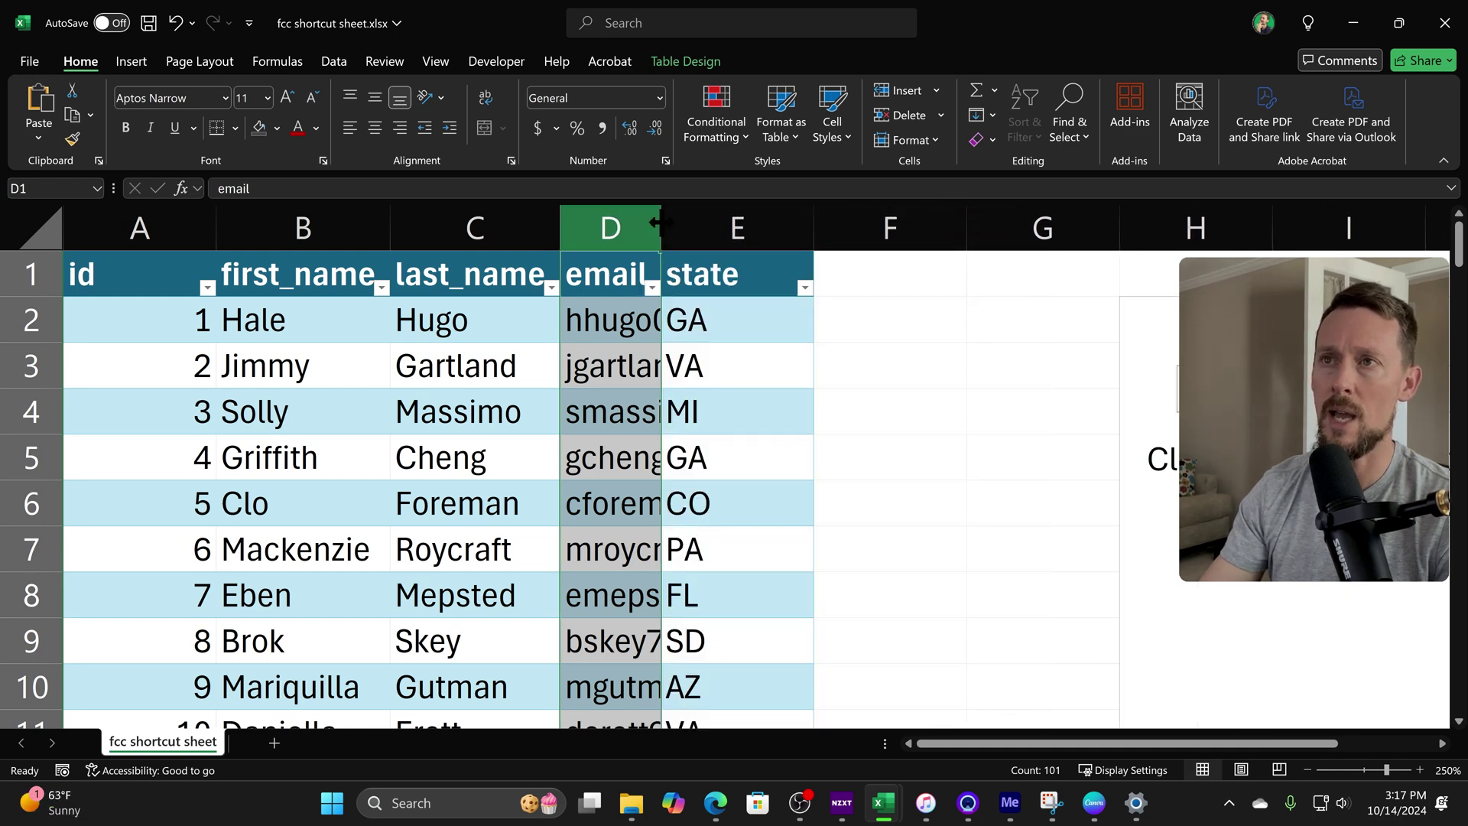
{"action": "double_click", "coordinate": [659, 231]}
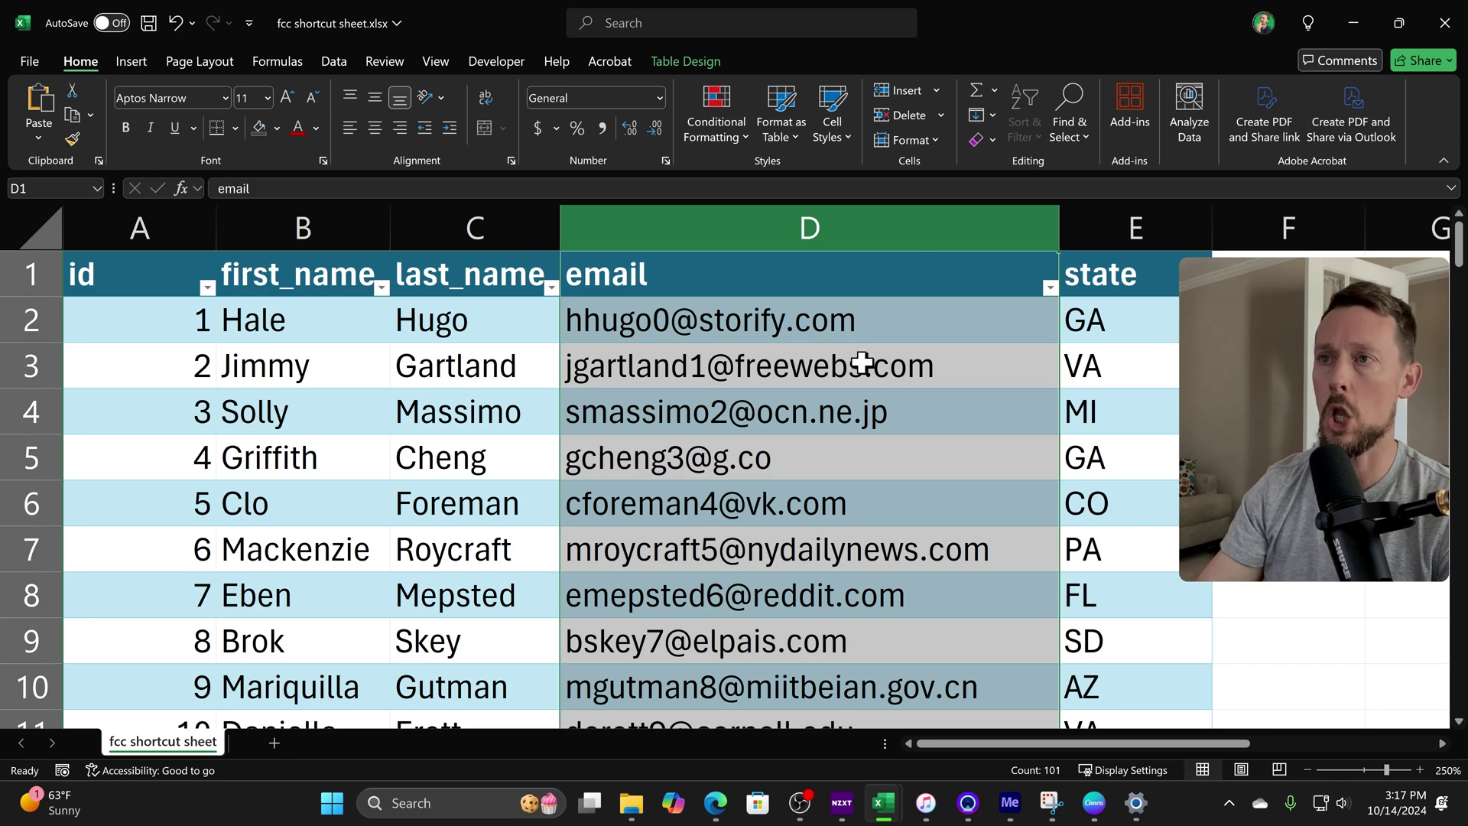
{"action": "scroll", "coordinate": [995, 480], "scroll_direction": "down", "scroll_amount": 1}
{"action": "scroll", "coordinate": [995, 480], "scroll_direction": "down", "scroll_amount": 20}
{"action": "scroll", "coordinate": [999, 501], "scroll_direction": "up", "scroll_amount": 2}
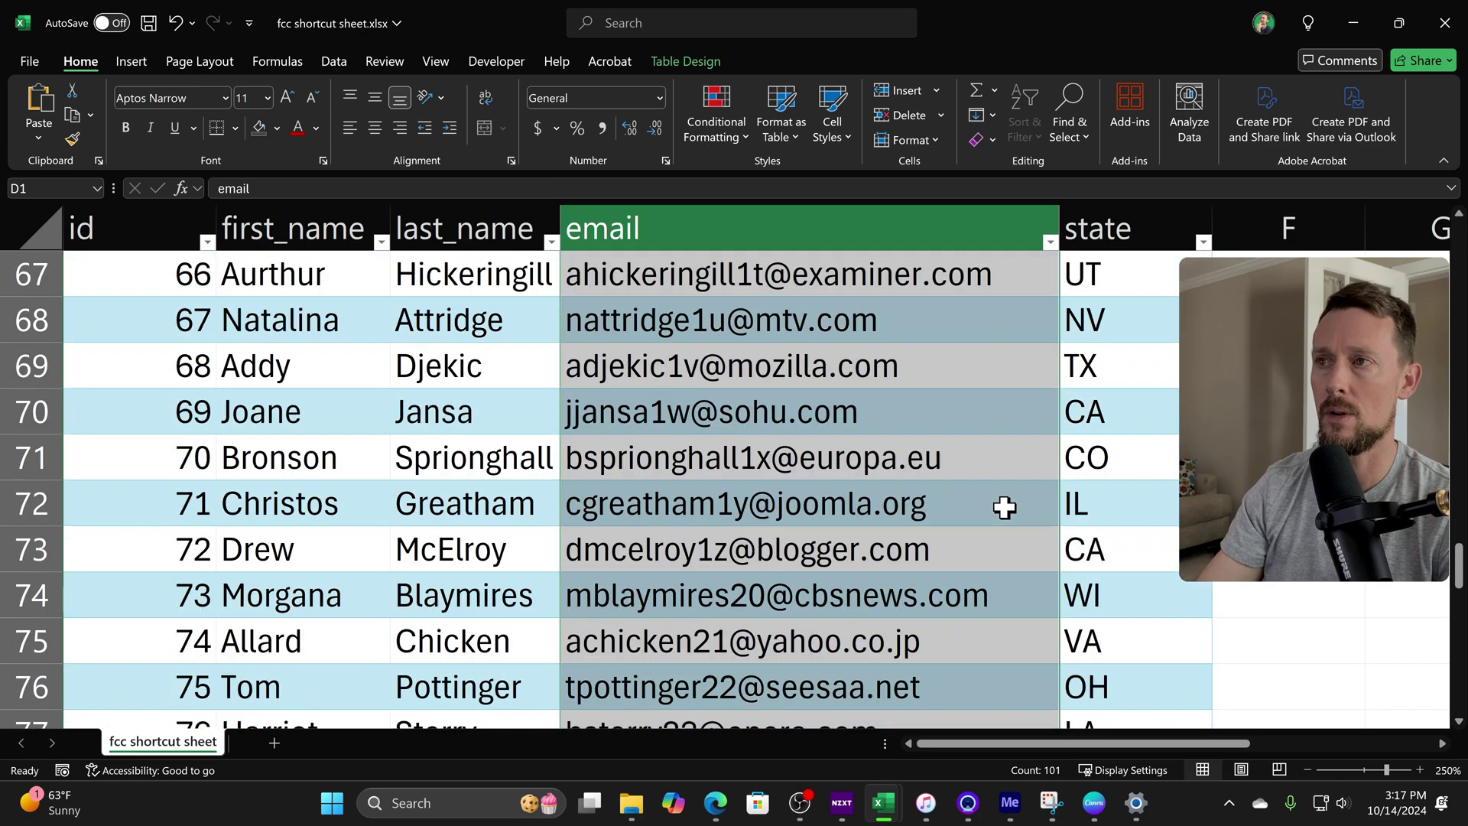
{"action": "left_click", "coordinate": [997, 328]}
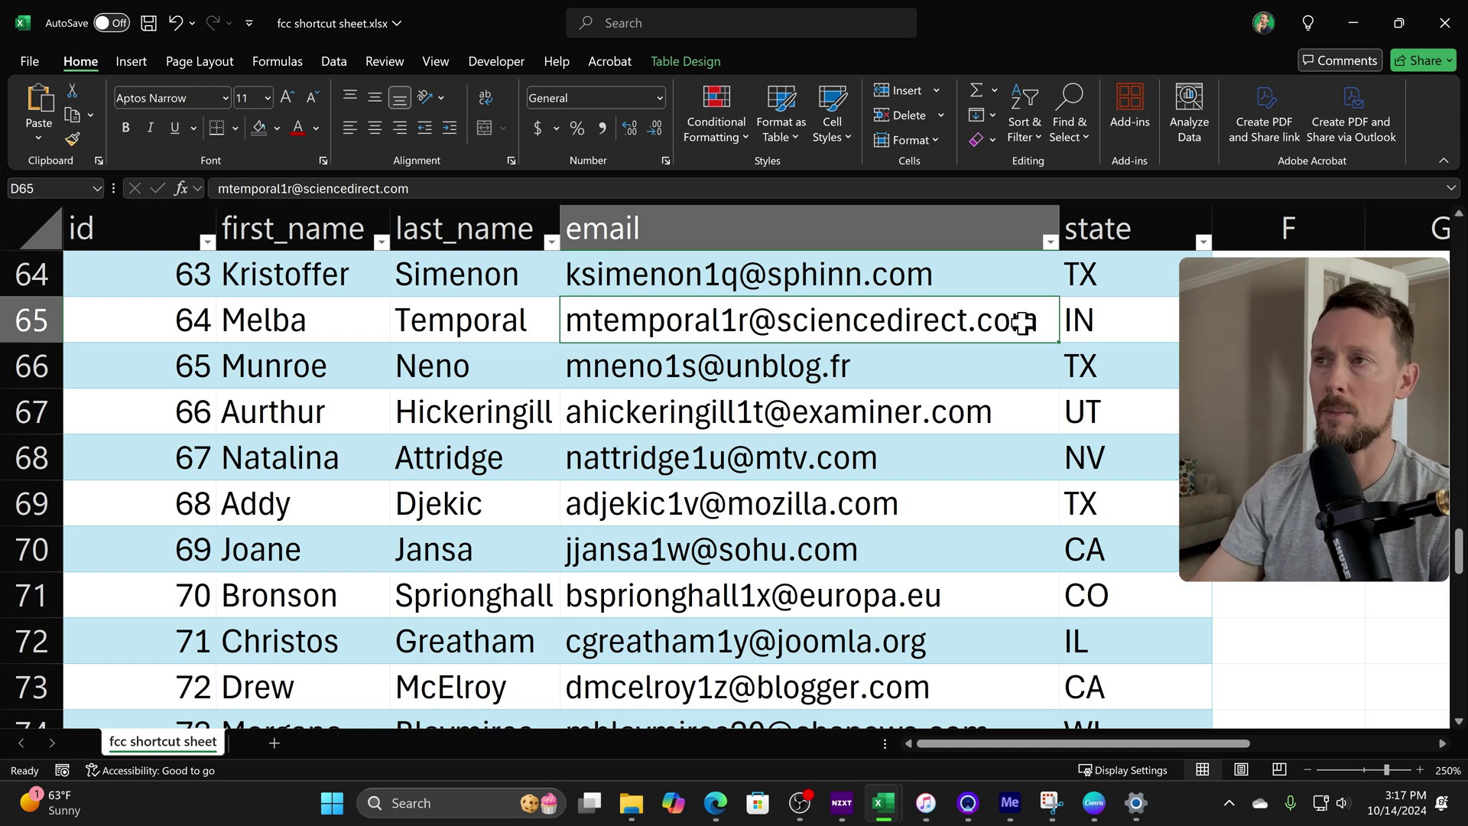
{"action": "left_click_drag", "start_coordinate": [1060, 223], "coordinate": [264, 222]}
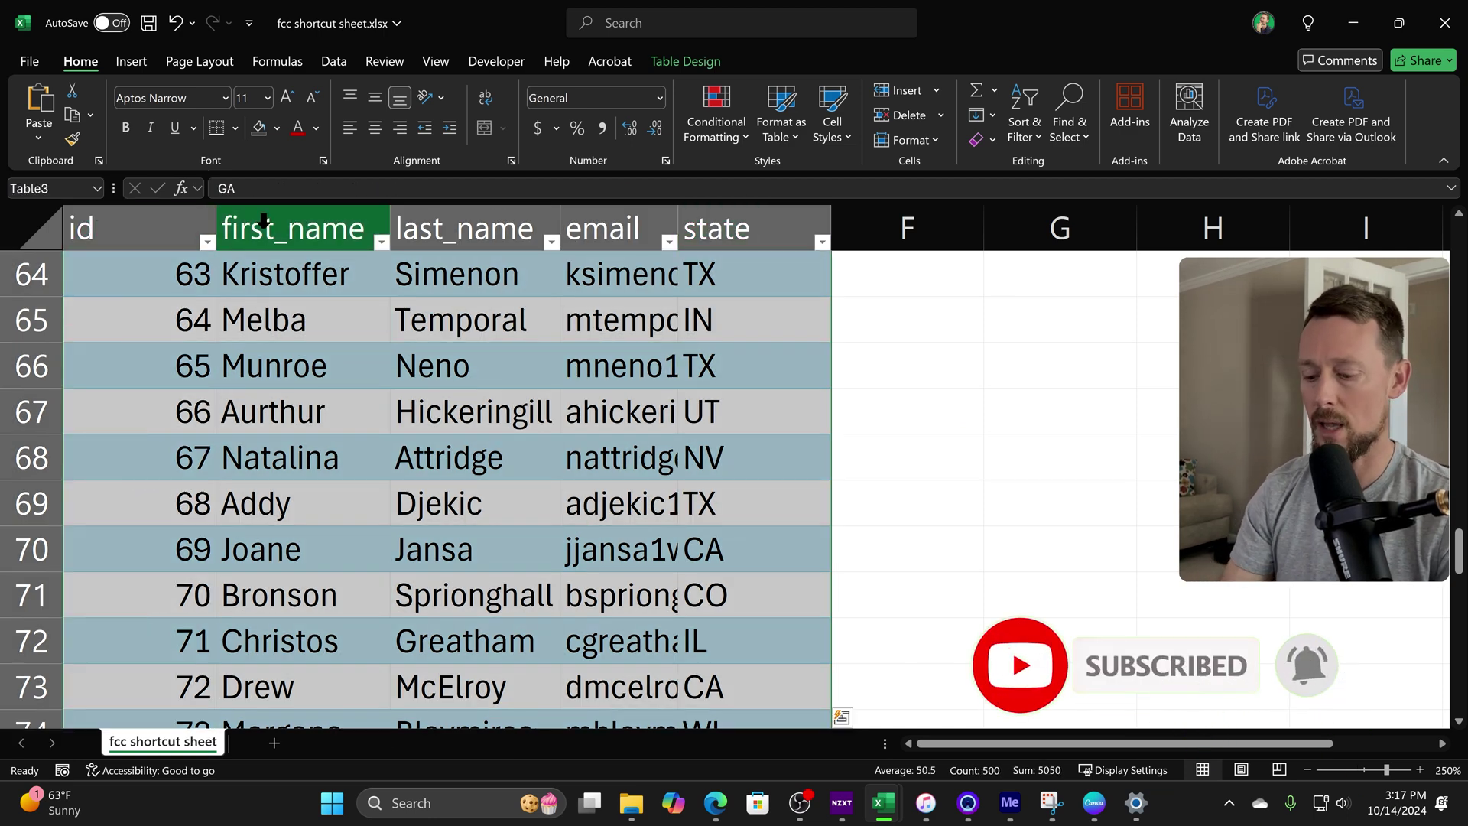
- AutoFit the table's column widths with the Alt, O, I shortcut
{"action": "key", "text": "alt"}
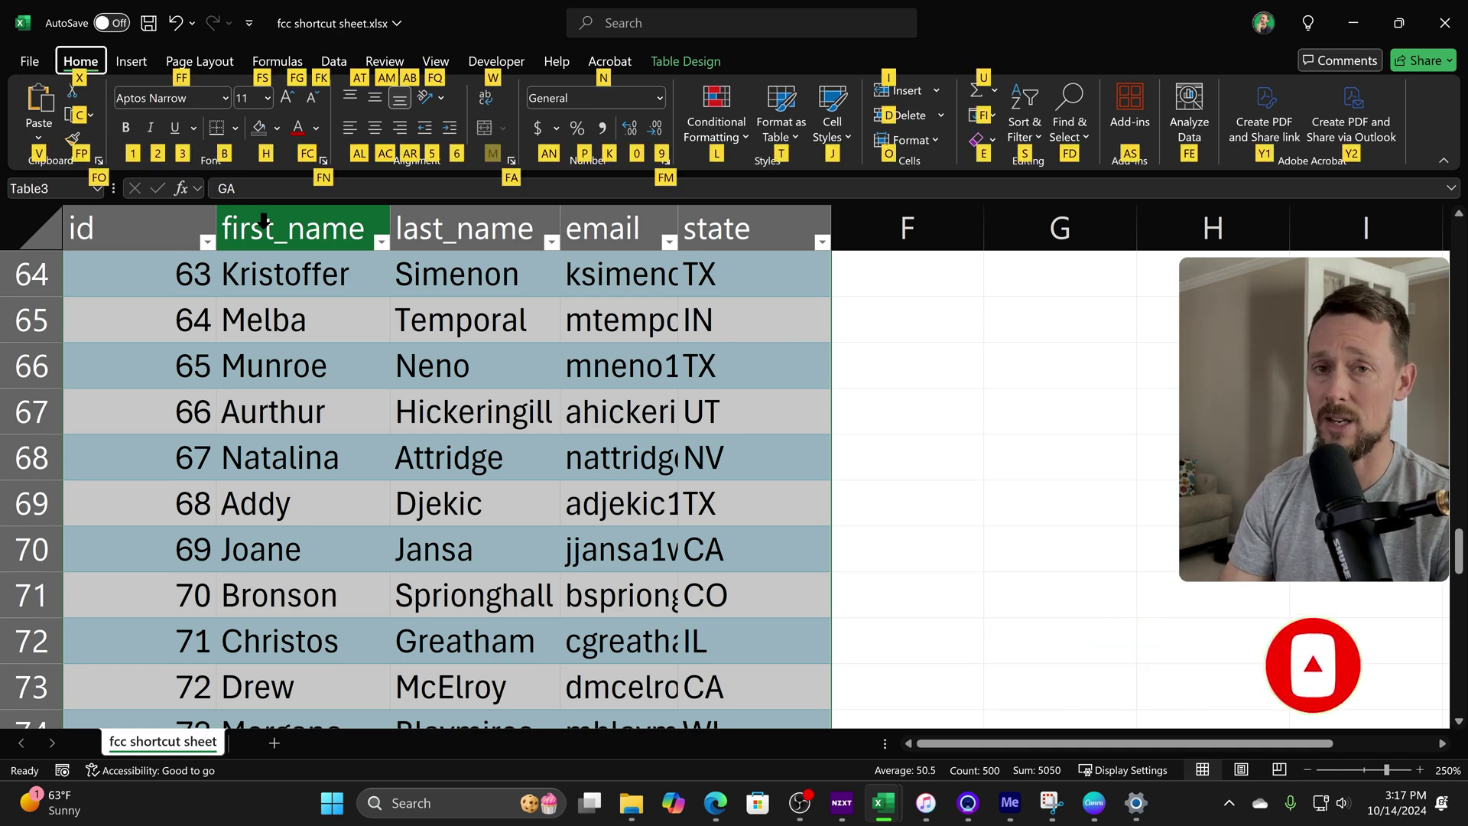
{"action": "key", "text": "o"}
{"action": "key", "text": "i"}
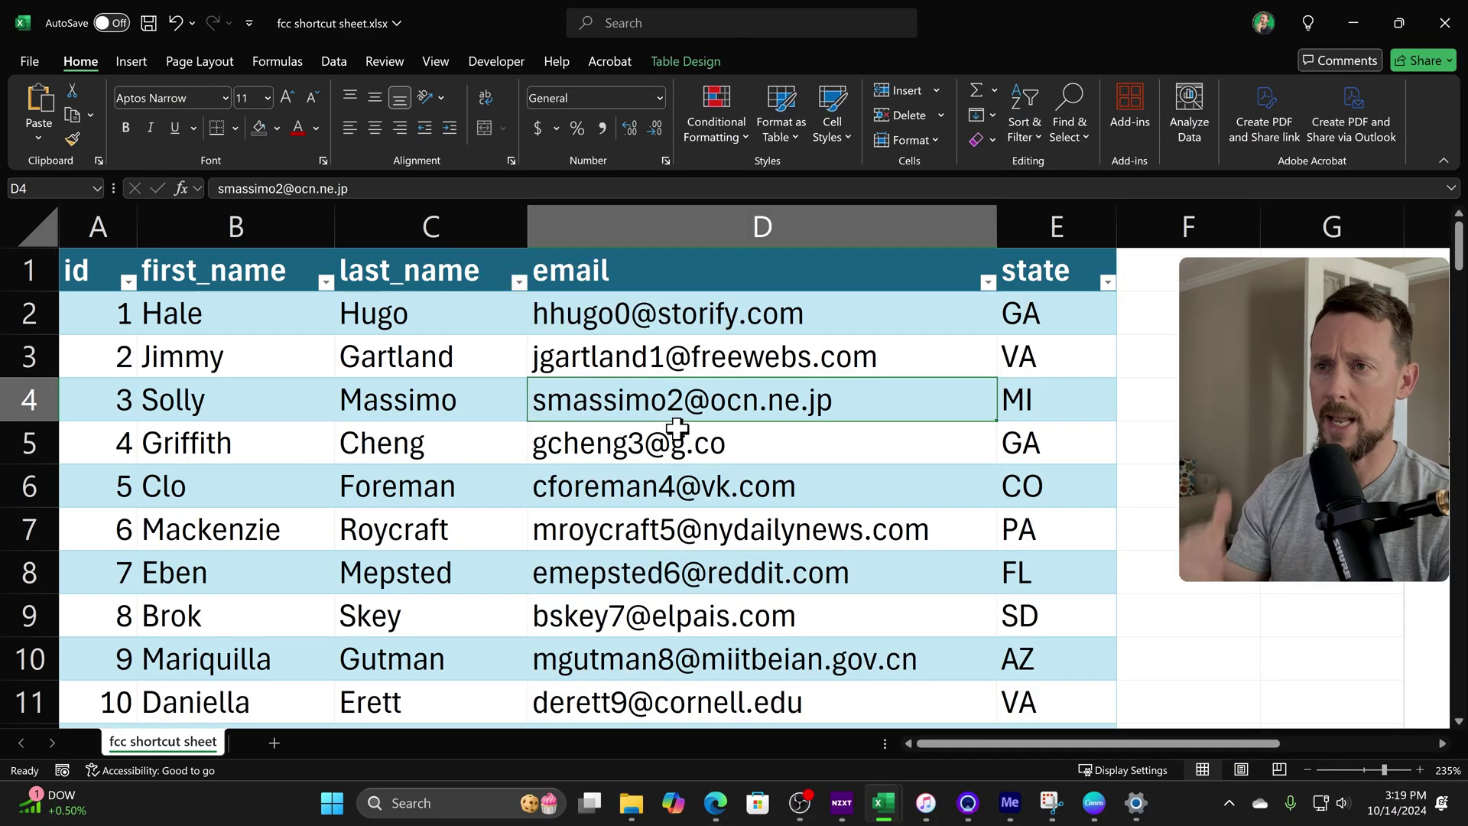
{"action": "key", "text": "ctrl+1"}
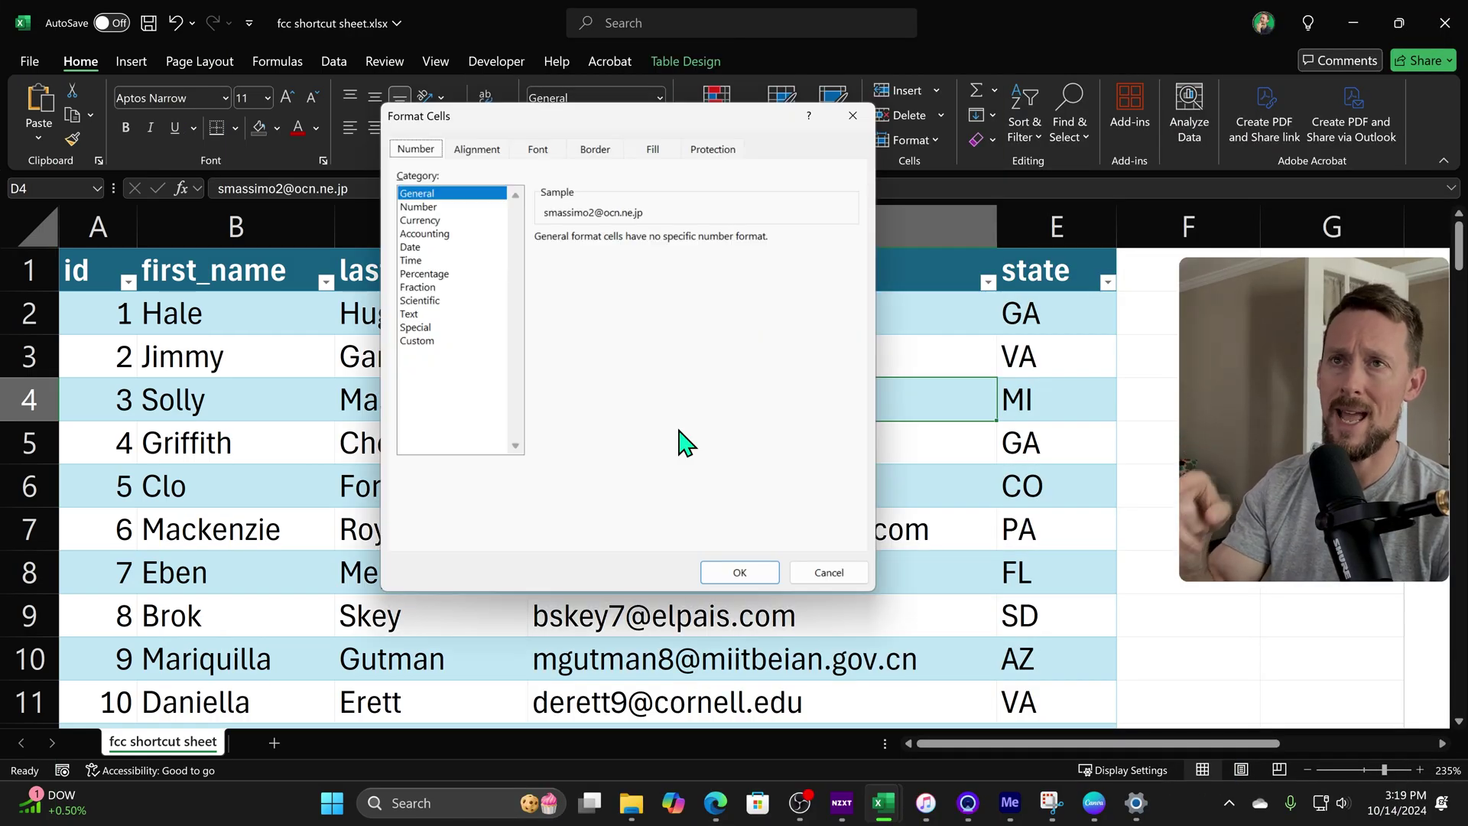
{"action": "key", "text": "Escape"}
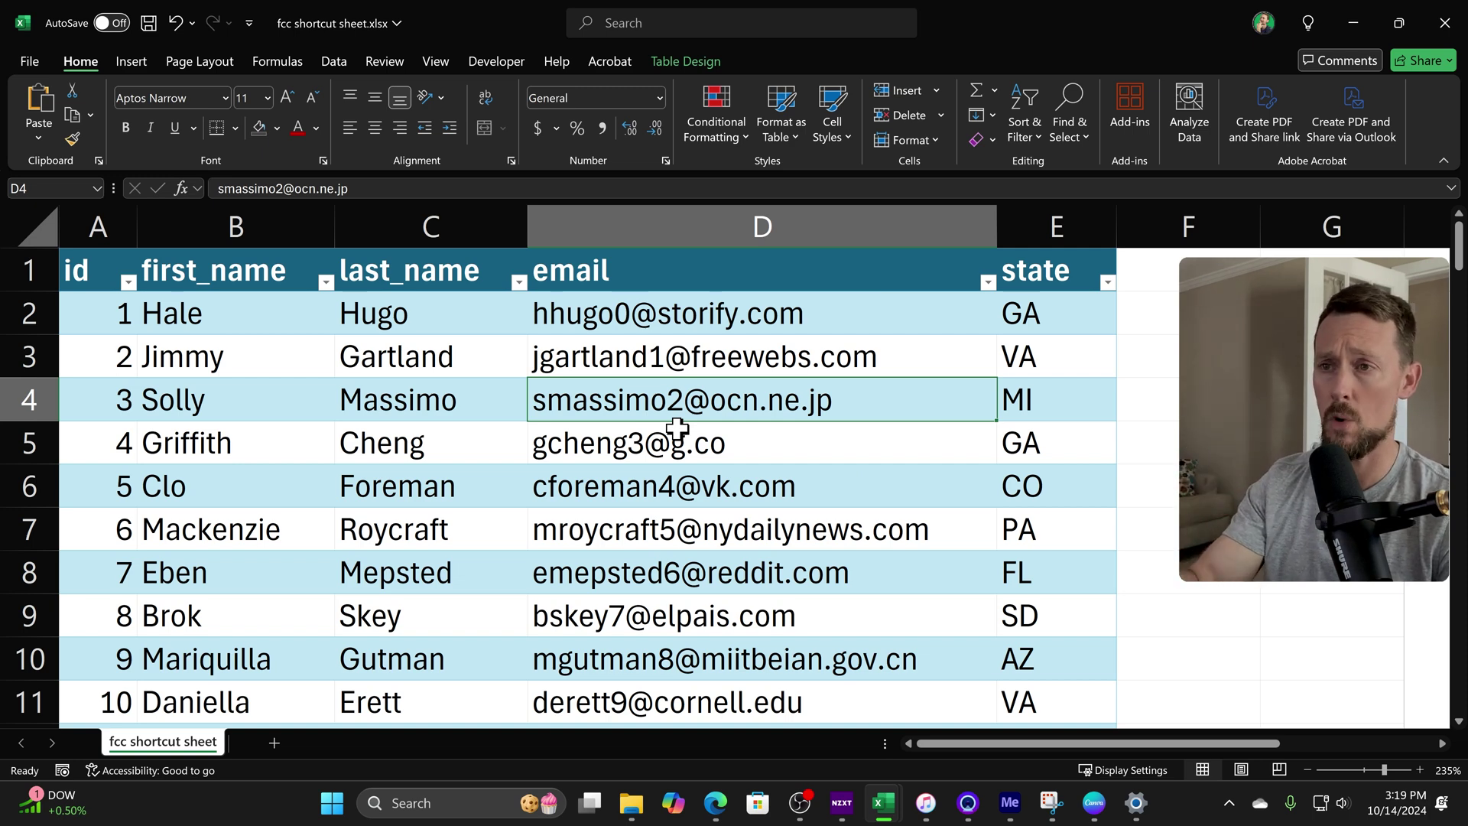
{"action": "key", "text": "alt"}
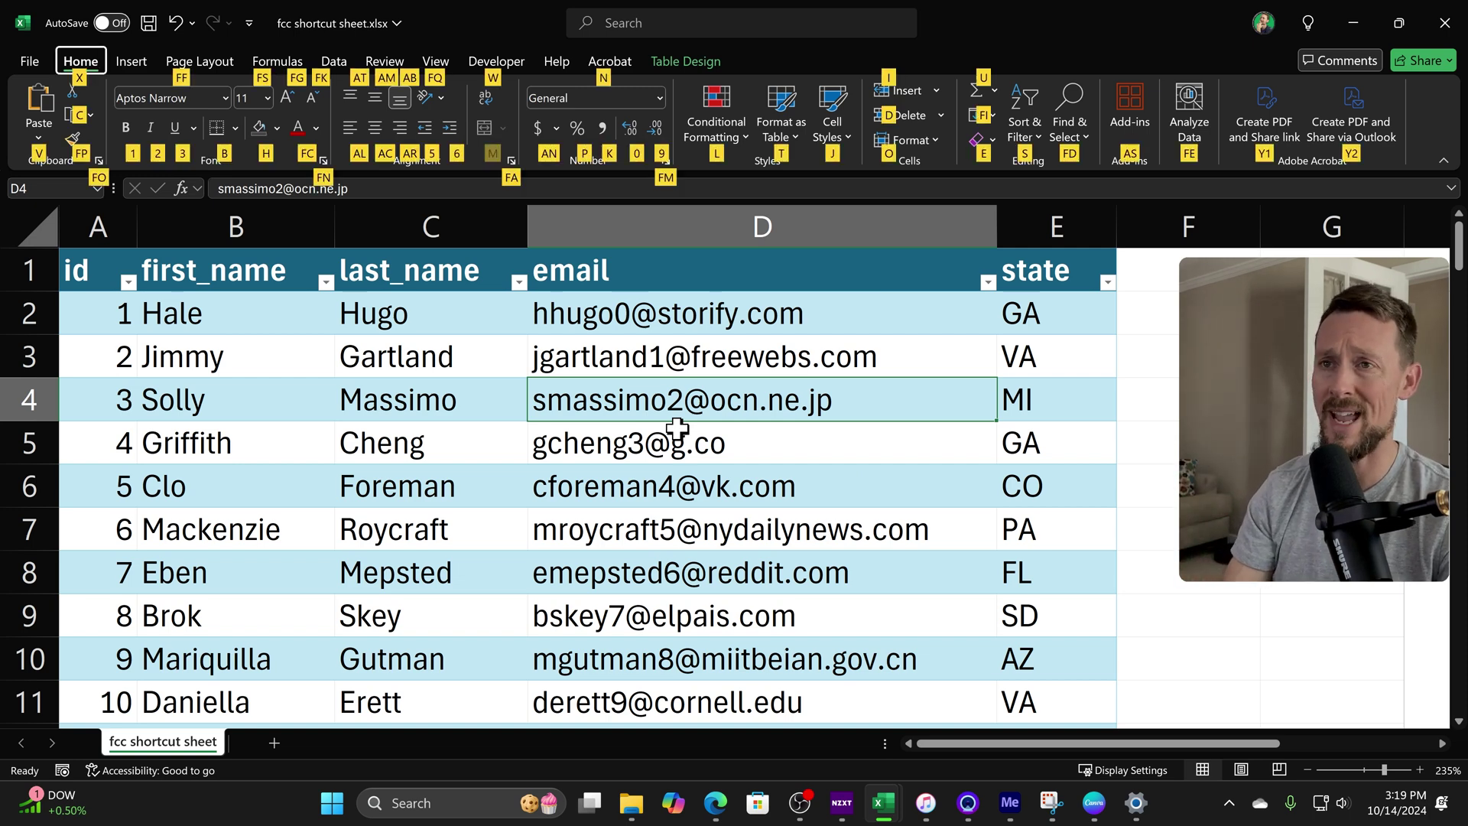
{"action": "key", "text": "f"}
{"action": "key", "text": "m"}
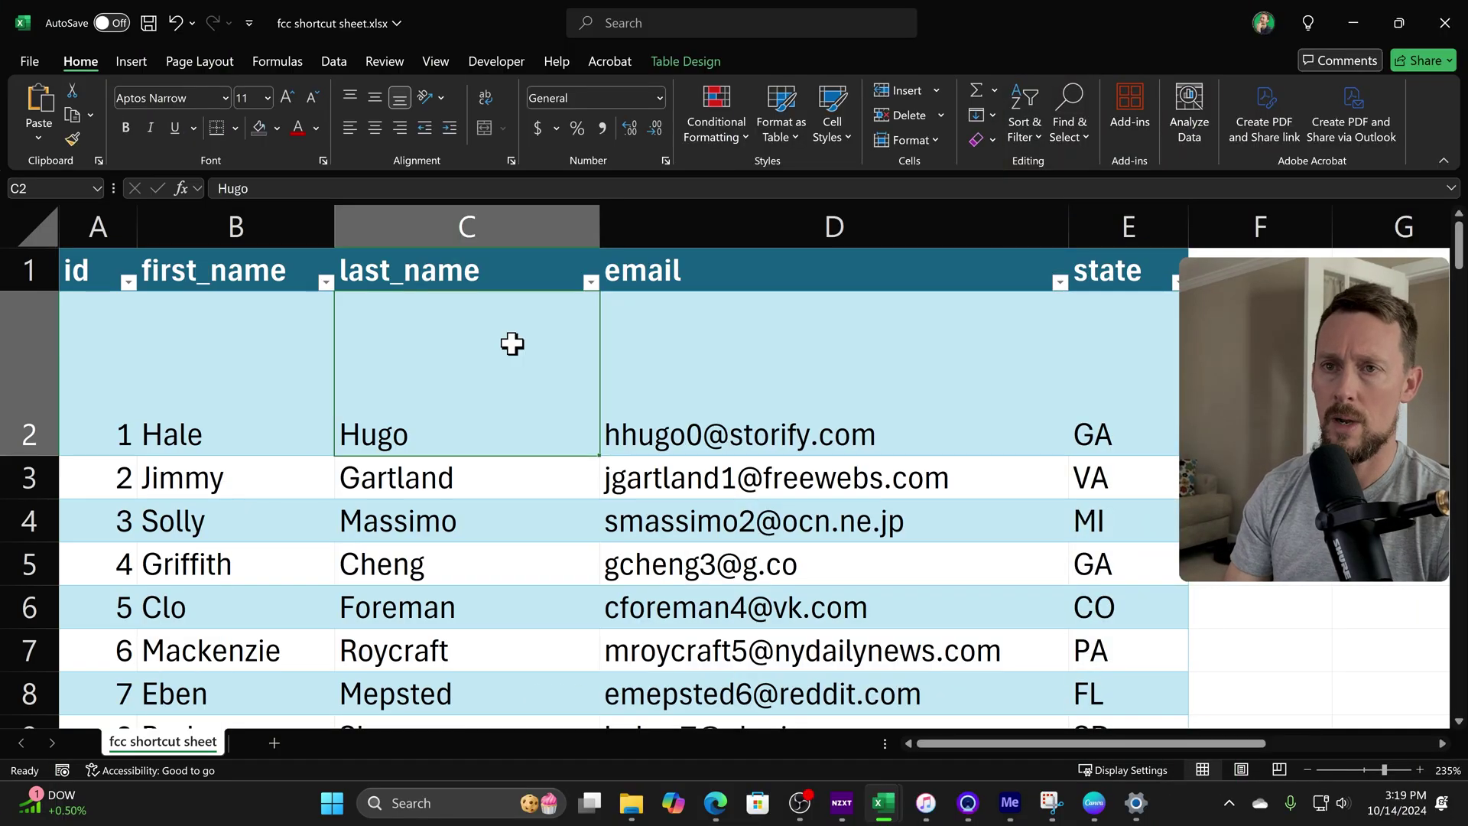
- Middle-align Hugo vertically in cell C2
{"action": "key", "text": "alt"}
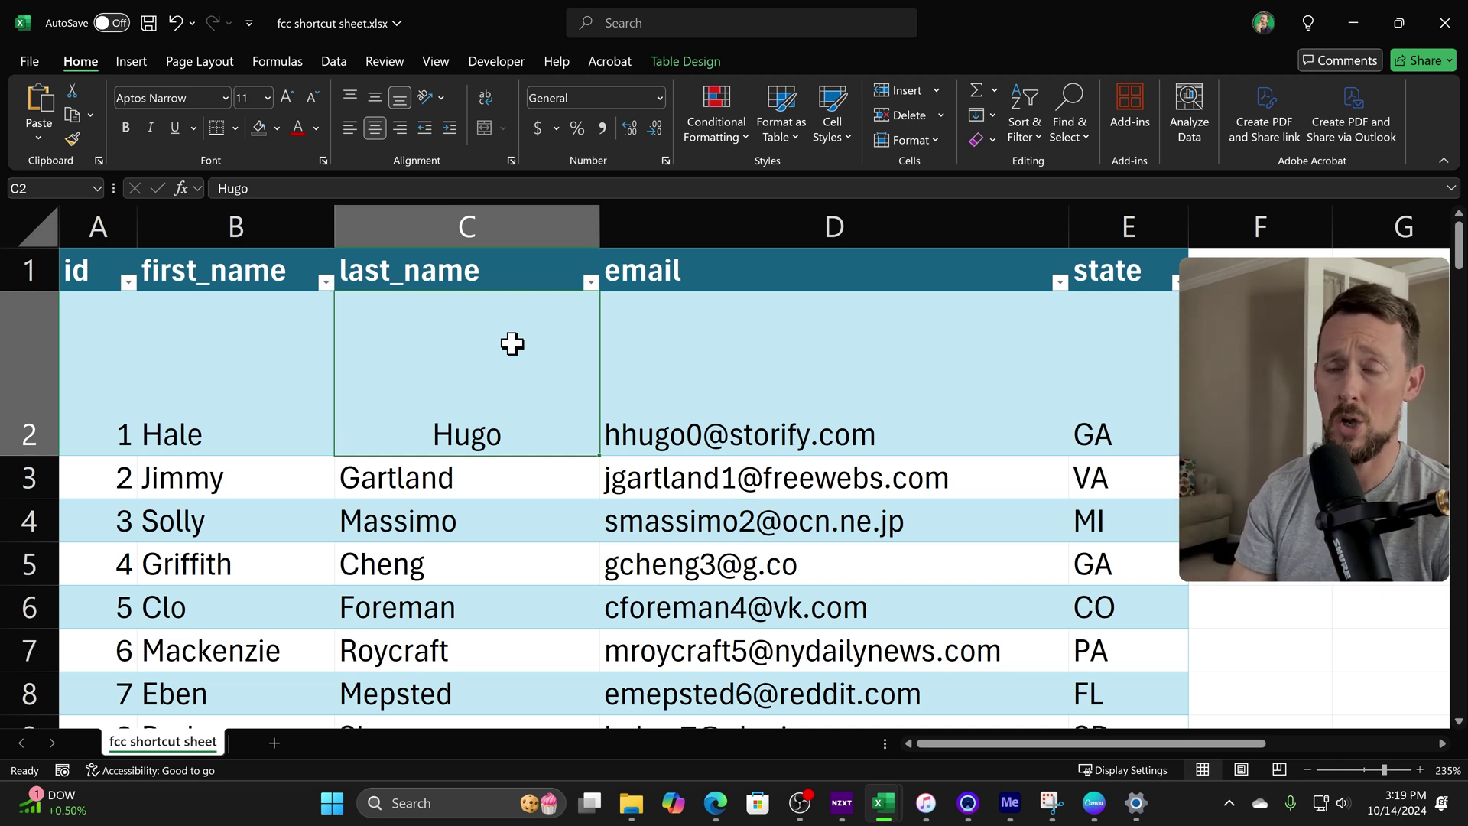
{"action": "key", "text": "alt+h"}
{"action": "key", "text": "a"}
{"action": "key", "text": "m"}
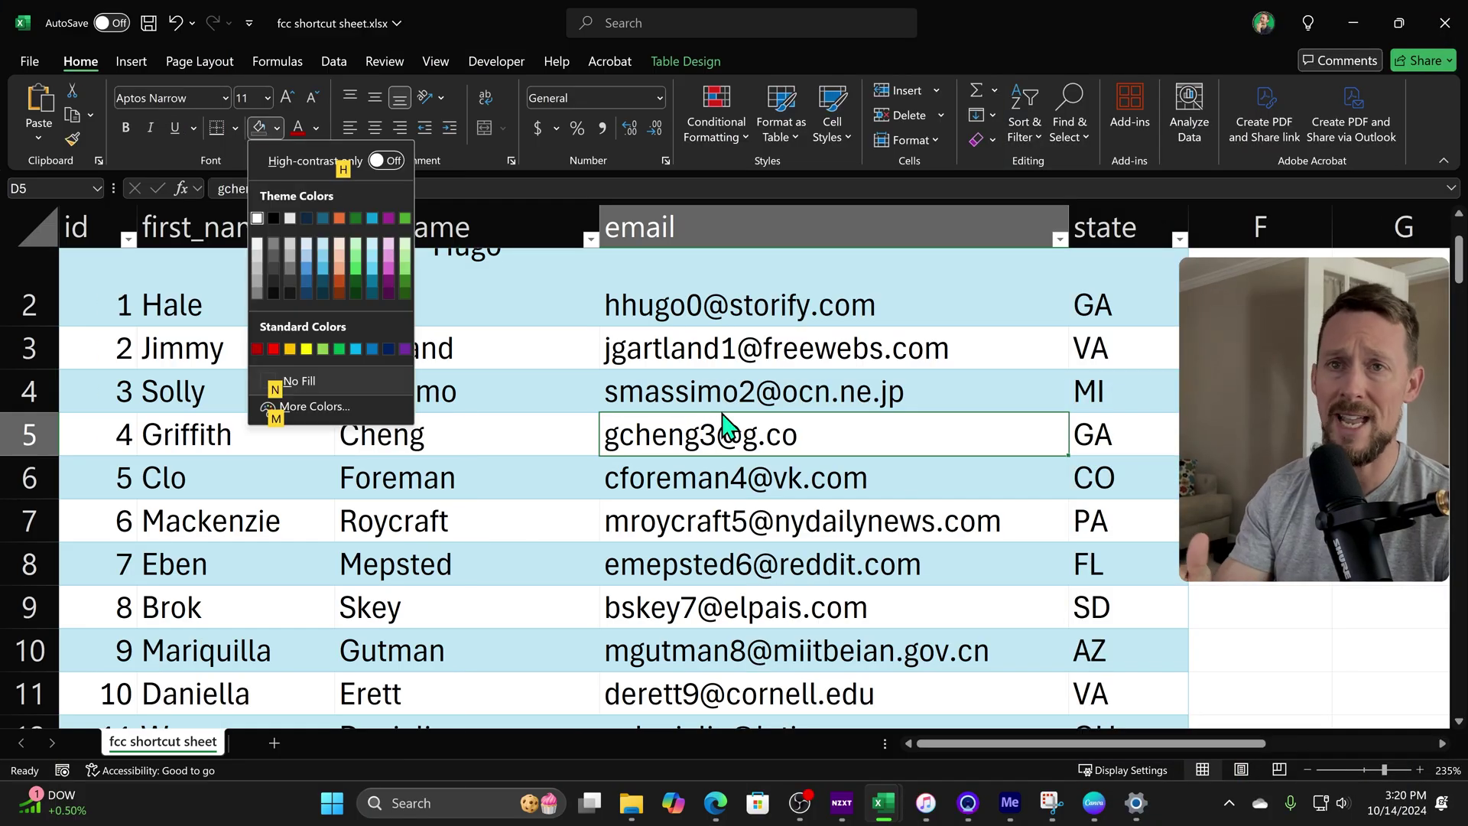
- Give email cell D5 a yellow fill, then start changing it to green
{"action": "key", "text": "Down"}
{"action": "key", "text": "Down"}
{"action": "key", "text": "Down"}
{"action": "key", "text": "Down"}
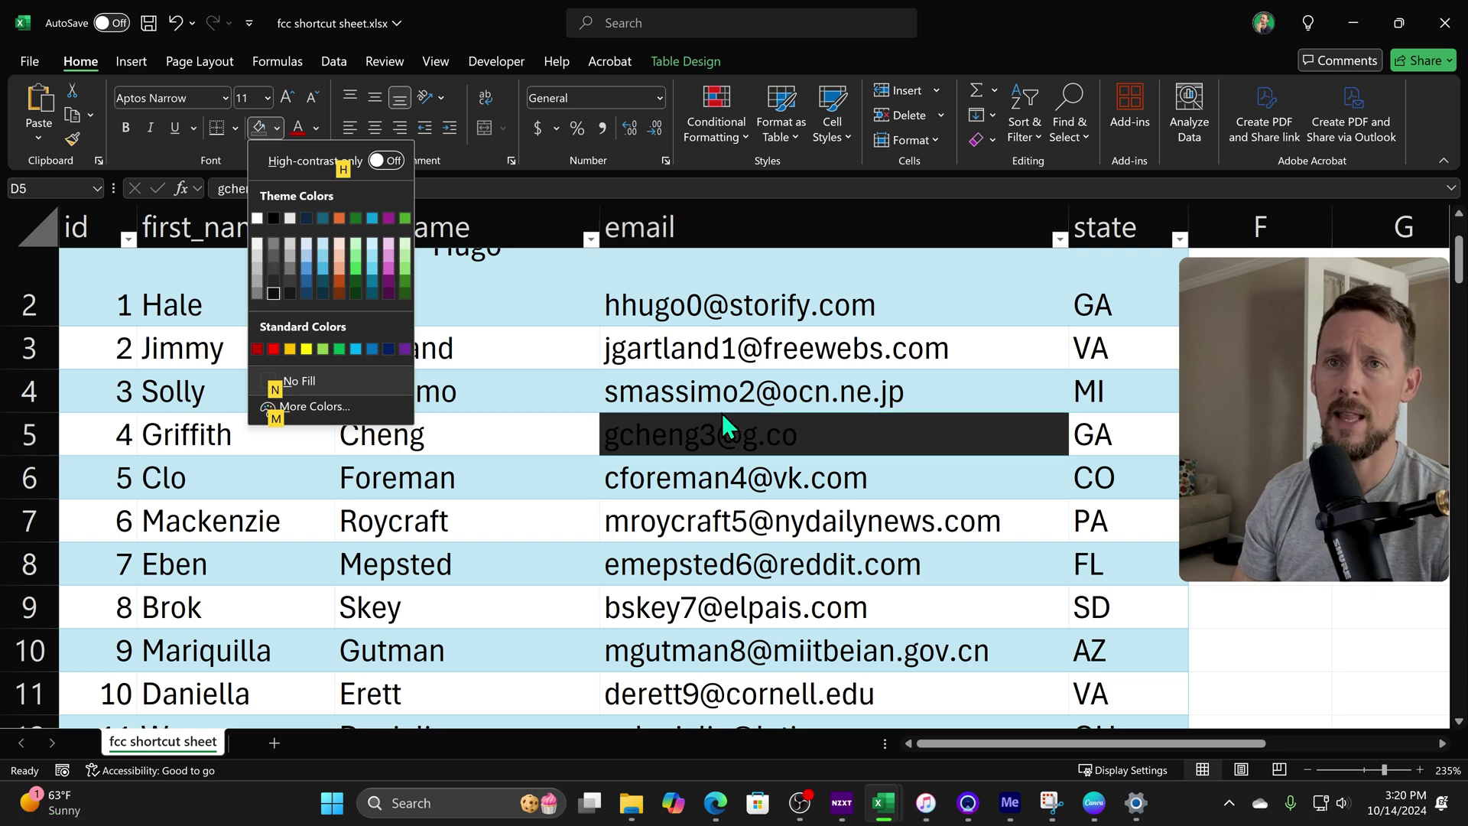
{"action": "key", "text": "Down"}
{"action": "key", "text": "Right"}
{"action": "key", "text": "Right"}
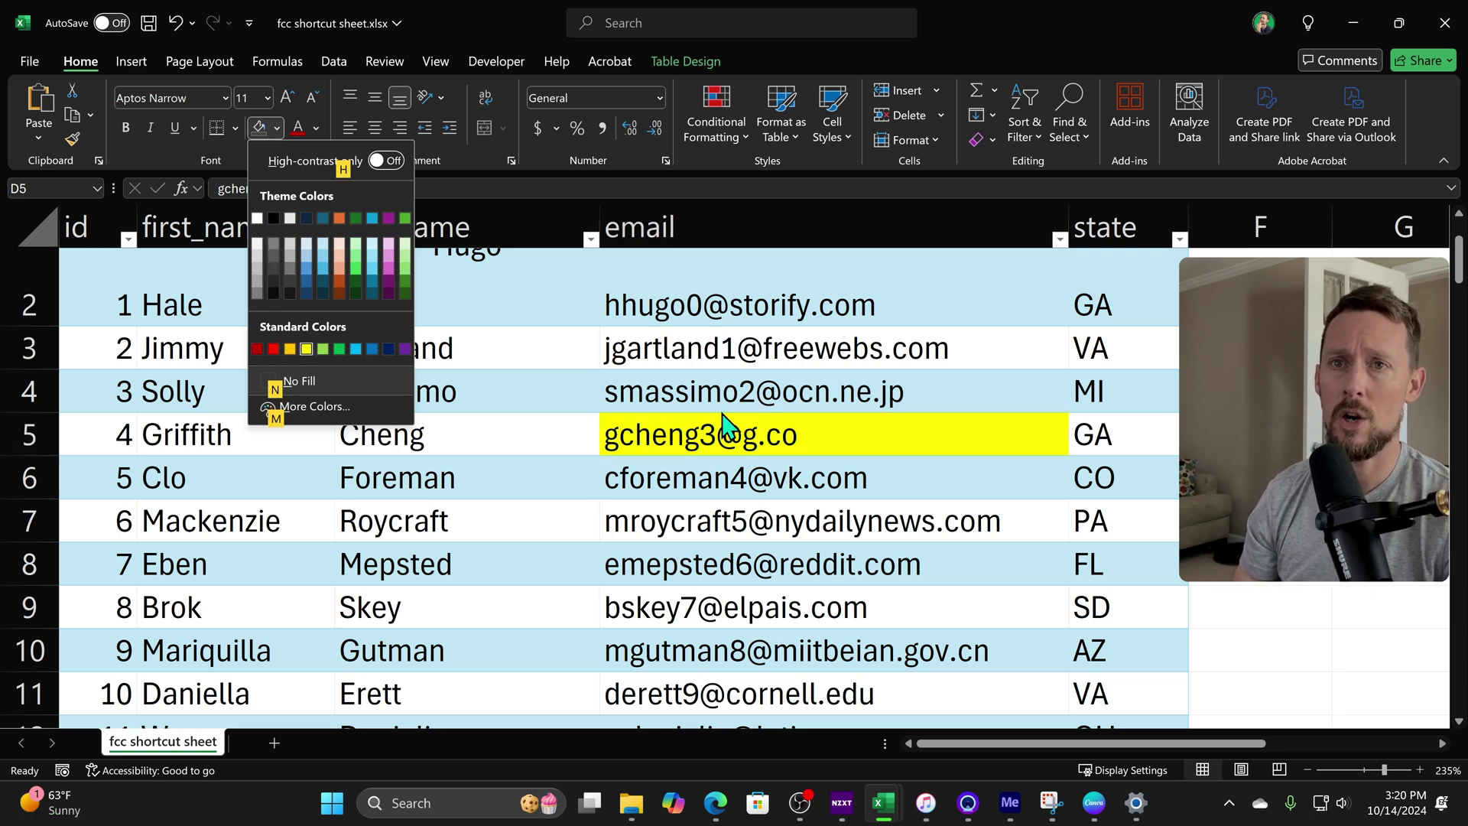
{"action": "key", "text": "Return"}
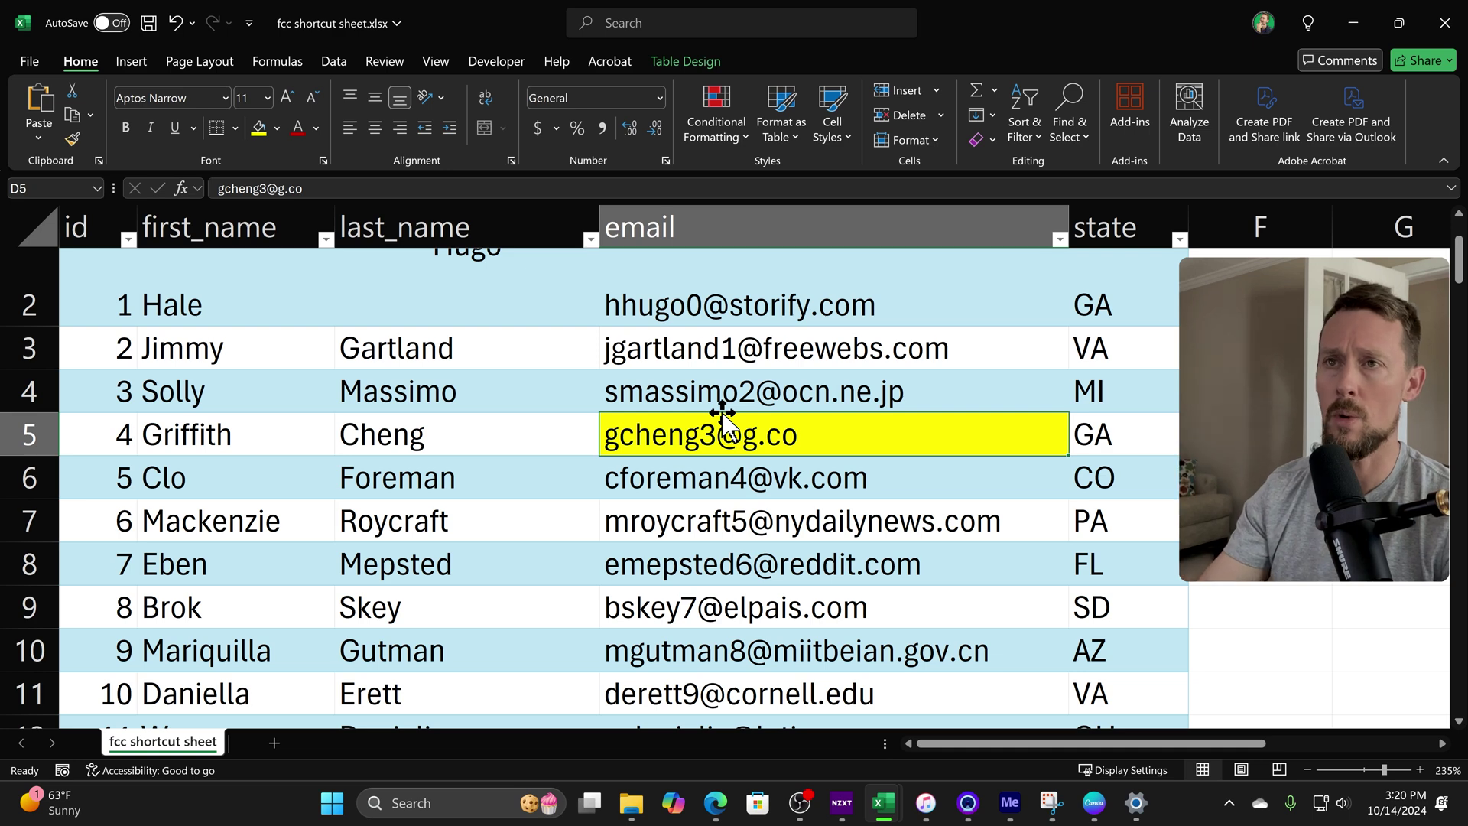
{"action": "key", "text": "alt+h"}
{"action": "key", "text": "h"}
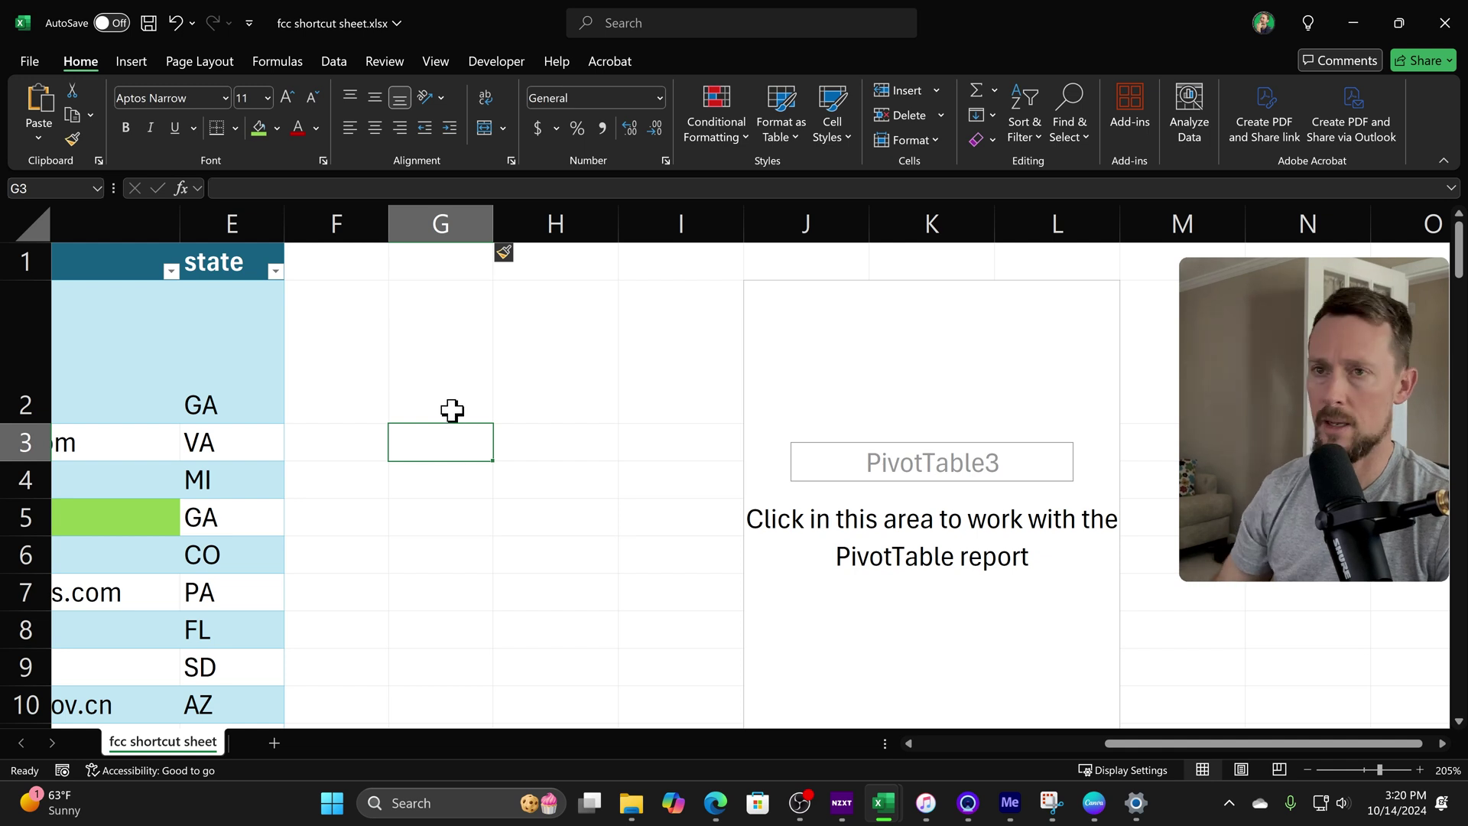
- Enter 1 in G3 and G4, build =G3+G4 in G5, and fill it down to G10
{"action": "type", "text": "1"}
{"action": "key", "text": "Return"}
{"action": "type", "text": "1"}
{"action": "key", "text": "Return"}
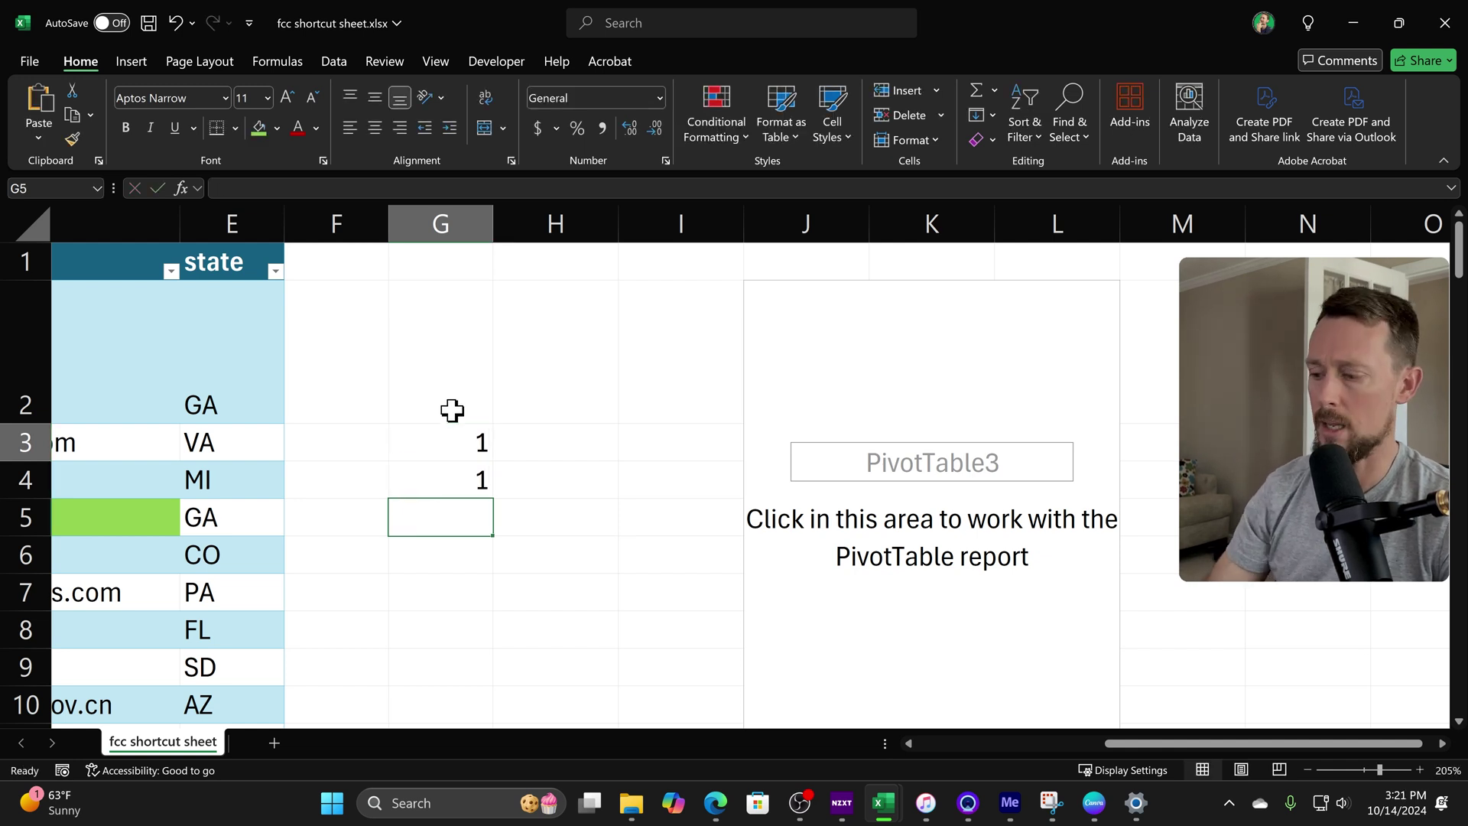
{"action": "type", "text": "="}
{"action": "key", "text": "Up"}
{"action": "key", "text": "Up"}
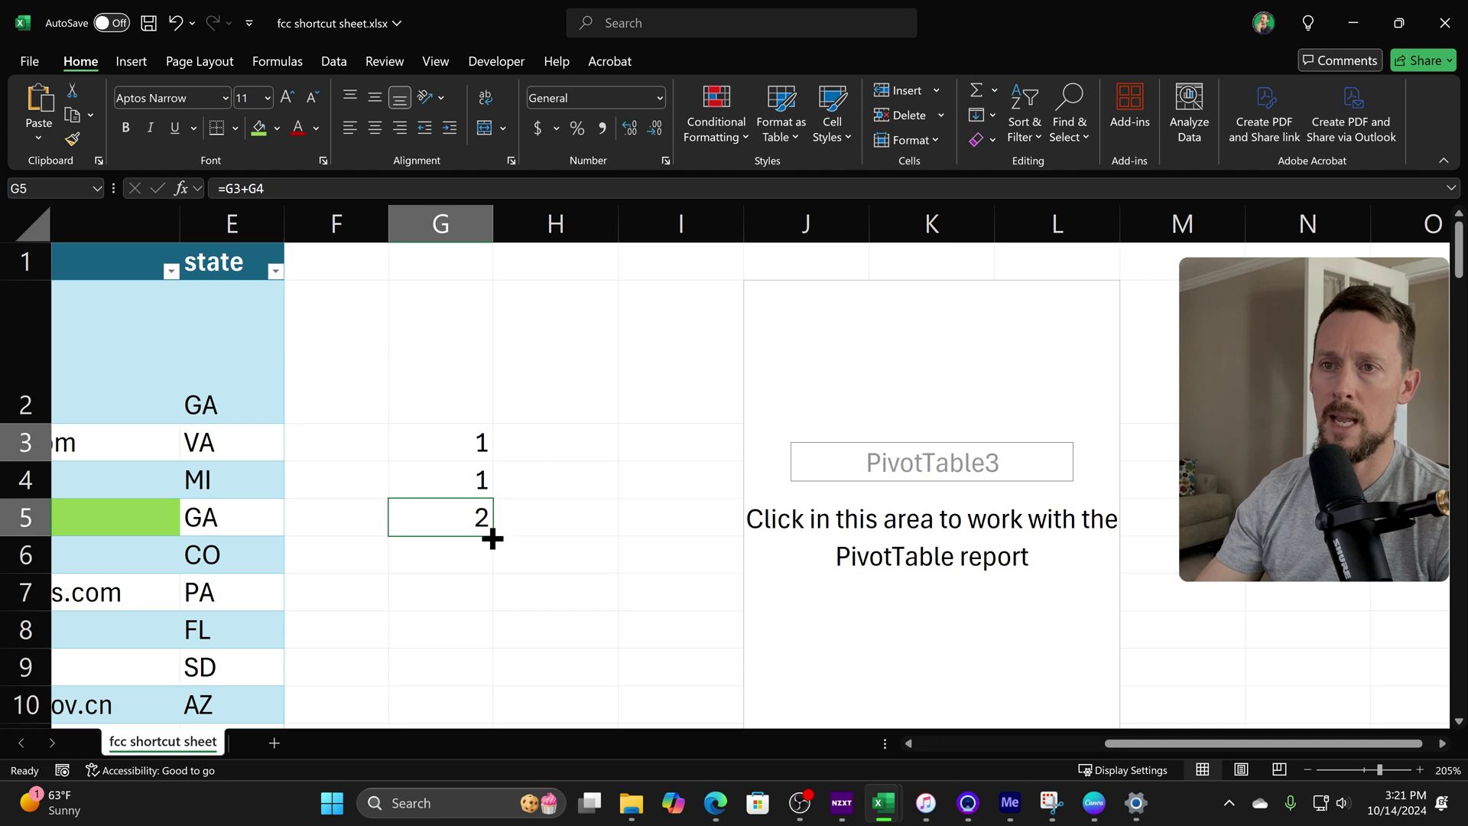
{"action": "left_click_drag", "start_coordinate": [493, 535], "coordinate": [493, 718]}
- Extend the Fibonacci formula to G13, then fill it down from G13 through G38
{"action": "scroll", "coordinate": [492, 537], "scroll_direction": "down", "scroll_amount": 1}
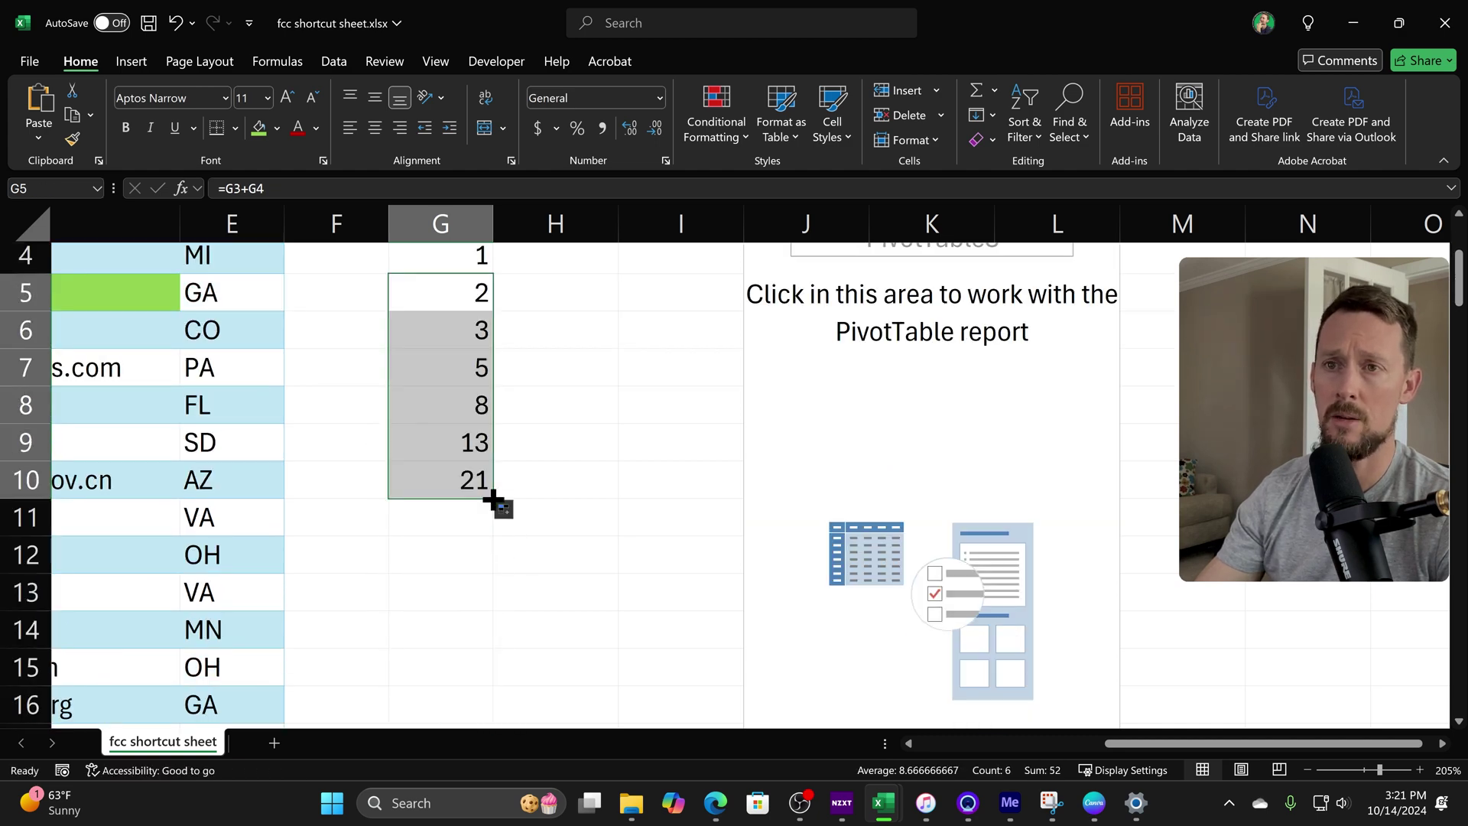
{"action": "left_click_drag", "start_coordinate": [496, 501], "coordinate": [486, 609]}
{"action": "scroll", "coordinate": [474, 528], "scroll_direction": "down", "scroll_amount": 1}
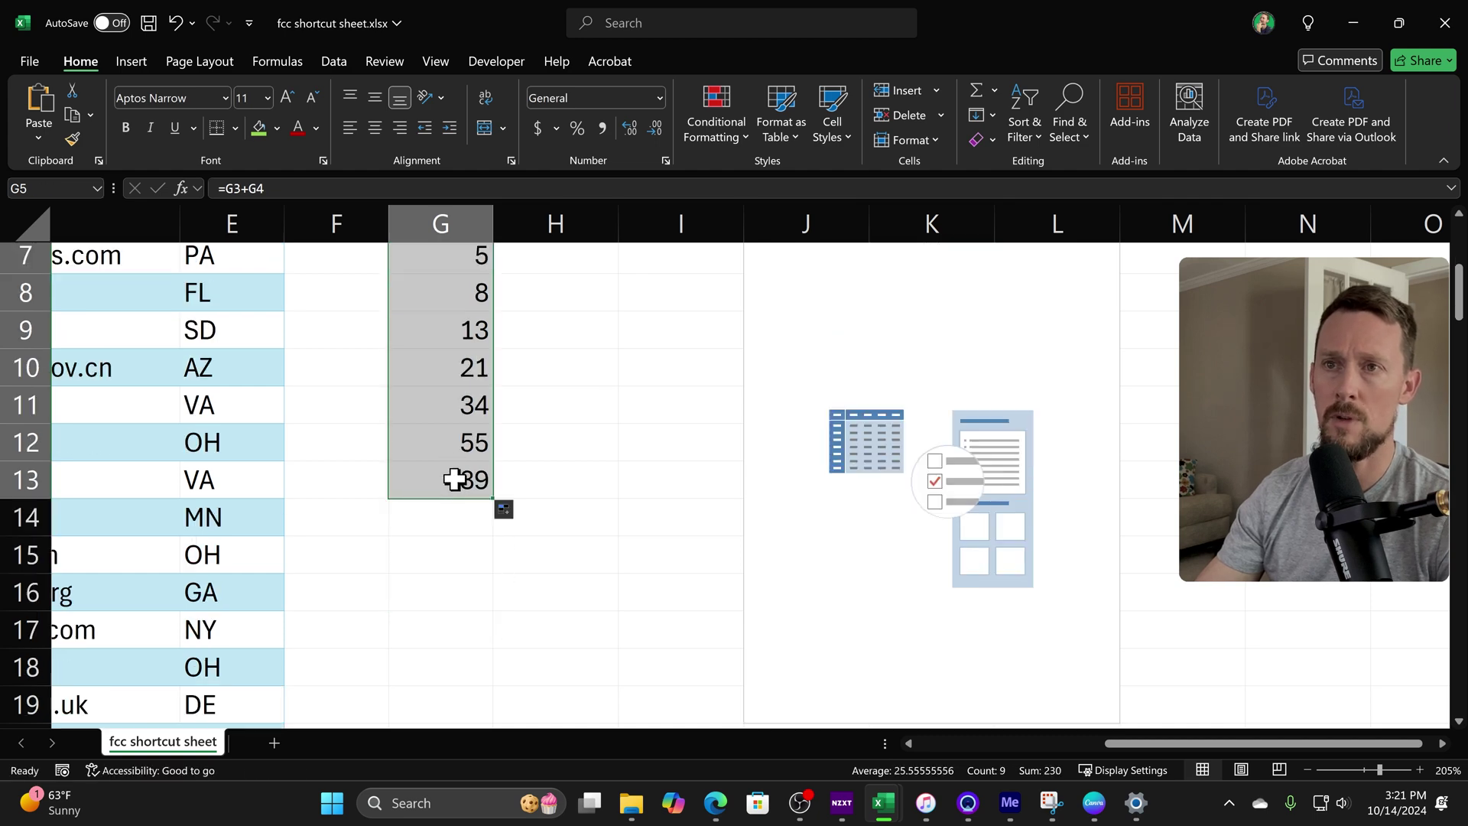
{"action": "scroll", "coordinate": [467, 428], "scroll_direction": "down", "scroll_amount": 1}
{"action": "scroll", "coordinate": [471, 443], "scroll_direction": "up", "scroll_amount": 1}
{"action": "left_click", "coordinate": [468, 468]}
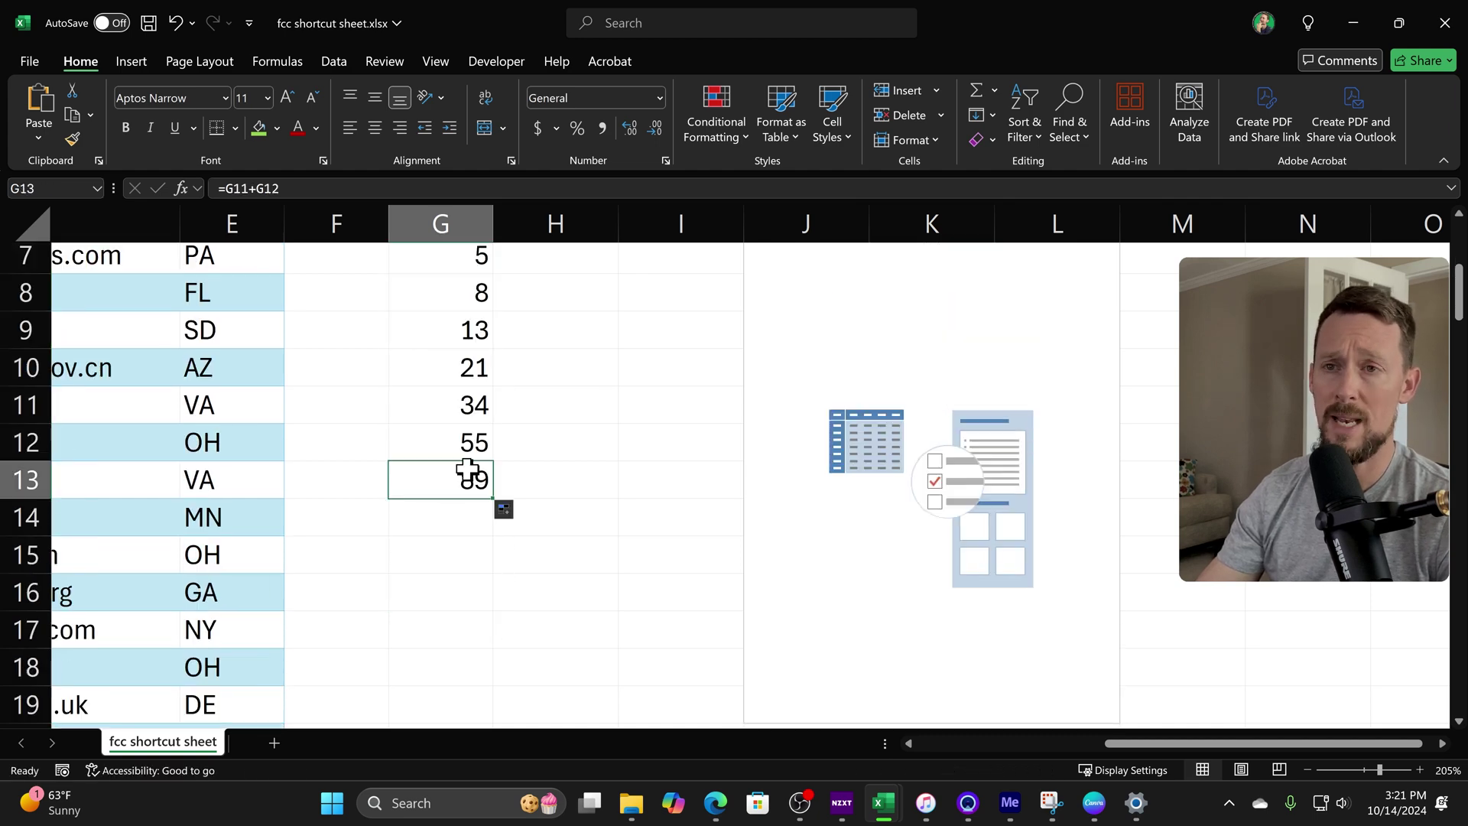
{"action": "scroll", "coordinate": [475, 574], "scroll_direction": "down", "scroll_amount": 7}
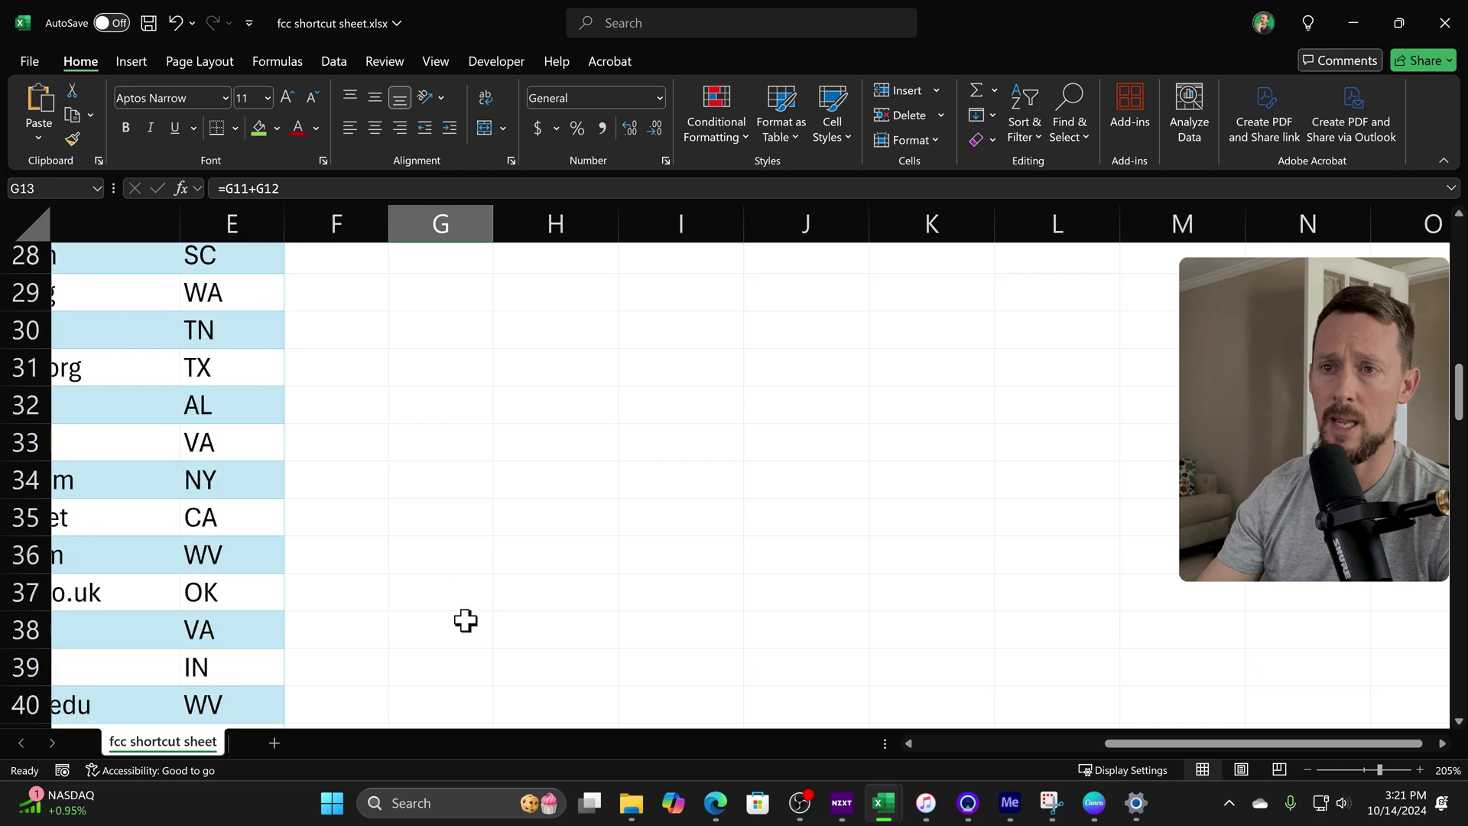
{"action": "left_click", "coordinate": [465, 620], "text": "shift"}
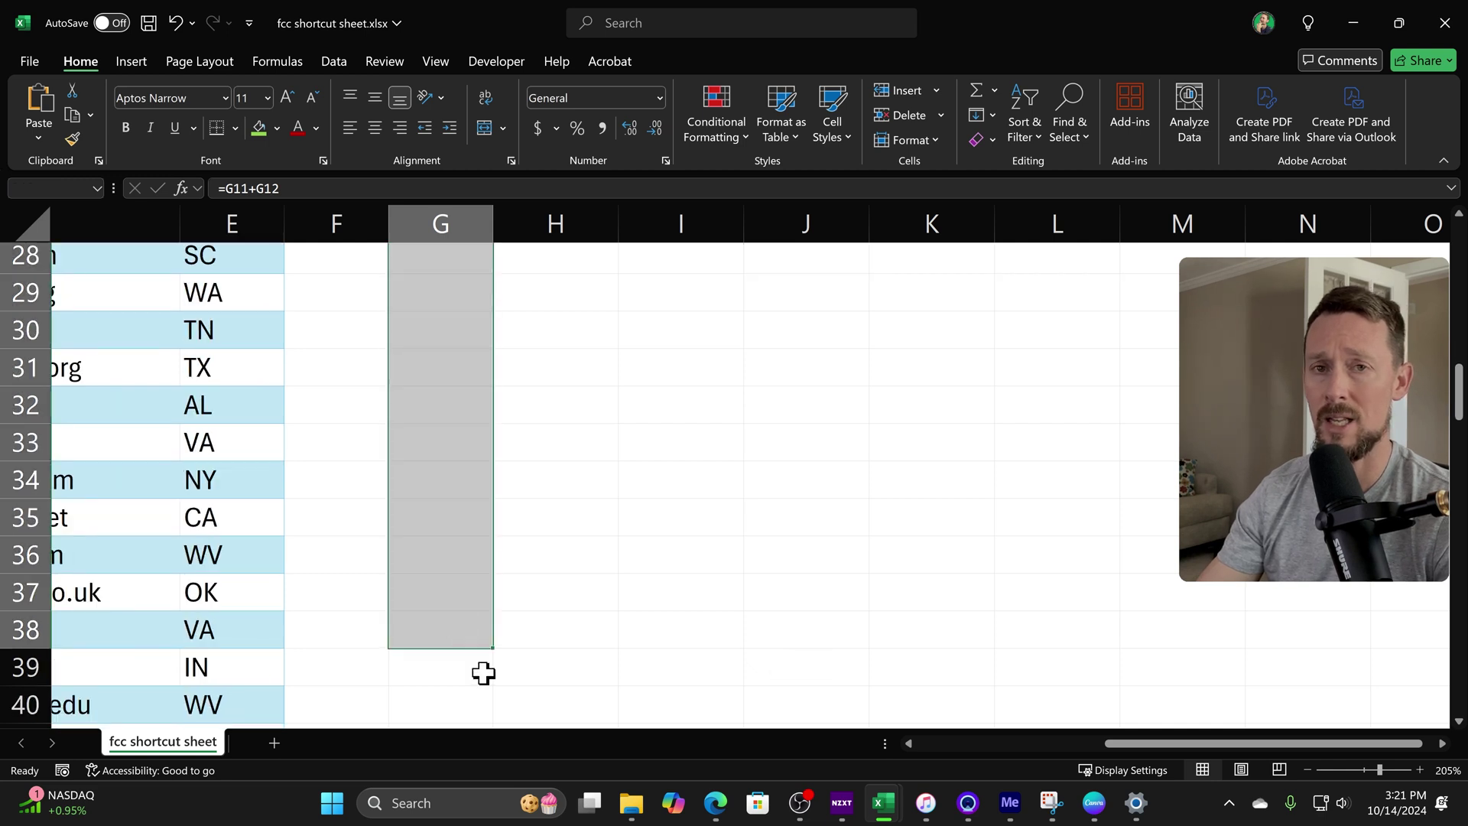
{"action": "key", "text": "ctrl+d"}
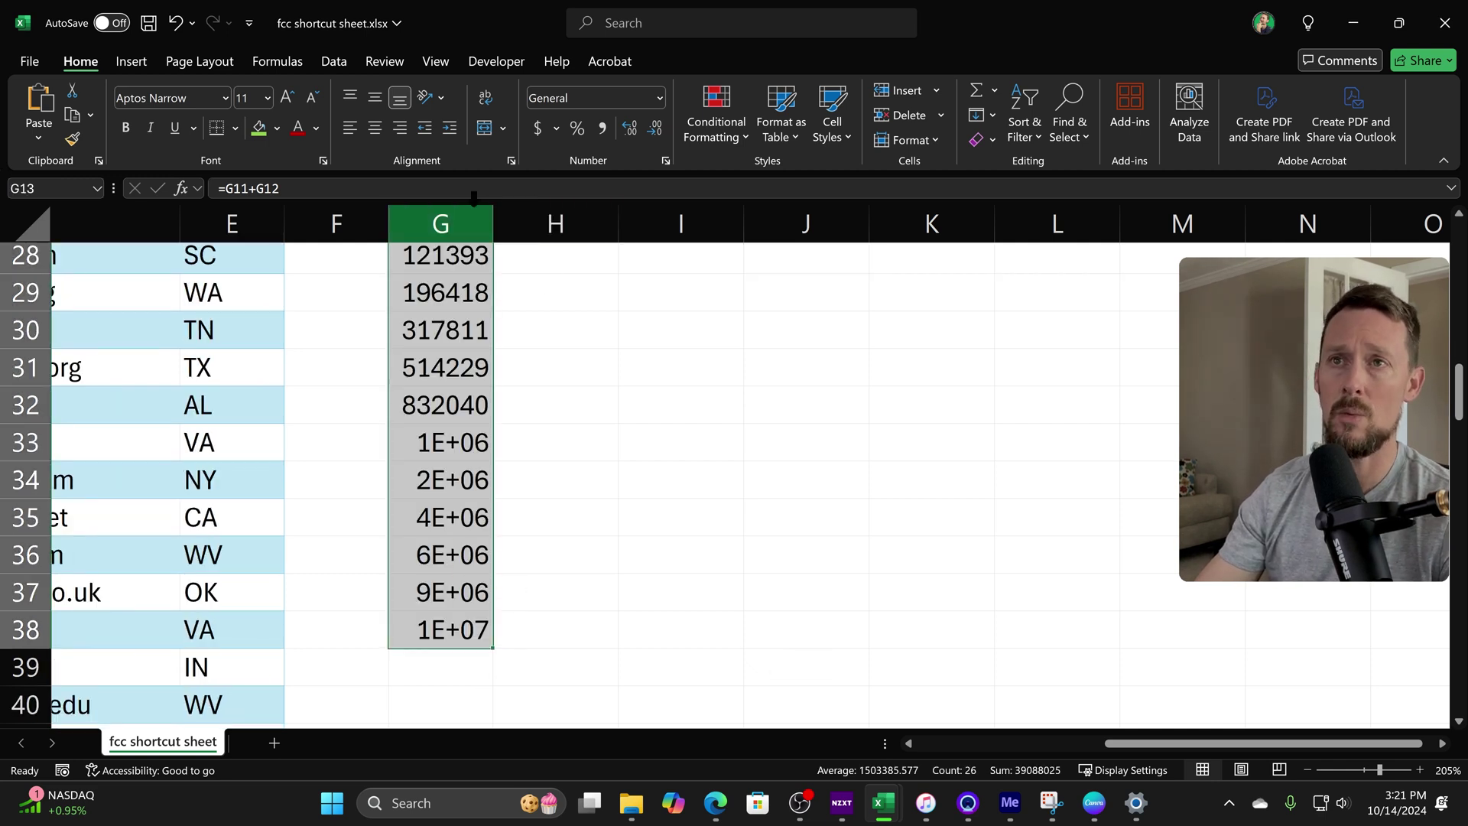
- Open and dismiss Find and Replace, then return to the active cell G13
{"action": "key", "text": "ctrl+h"}
{"action": "type", "text": "oi"}
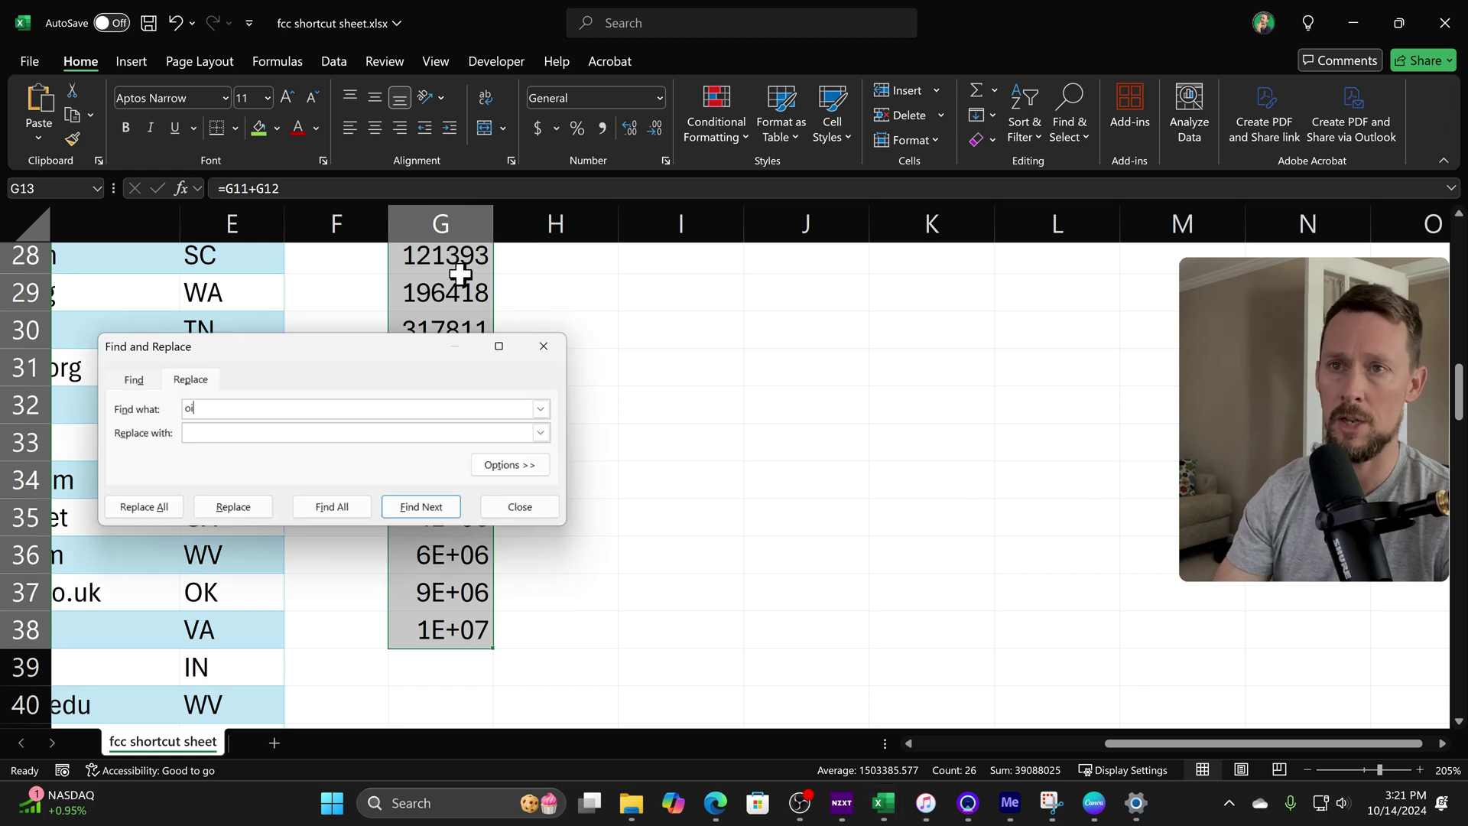
{"action": "key", "text": "Escape"}
{"action": "key", "text": "ctrl+BackSpace"}
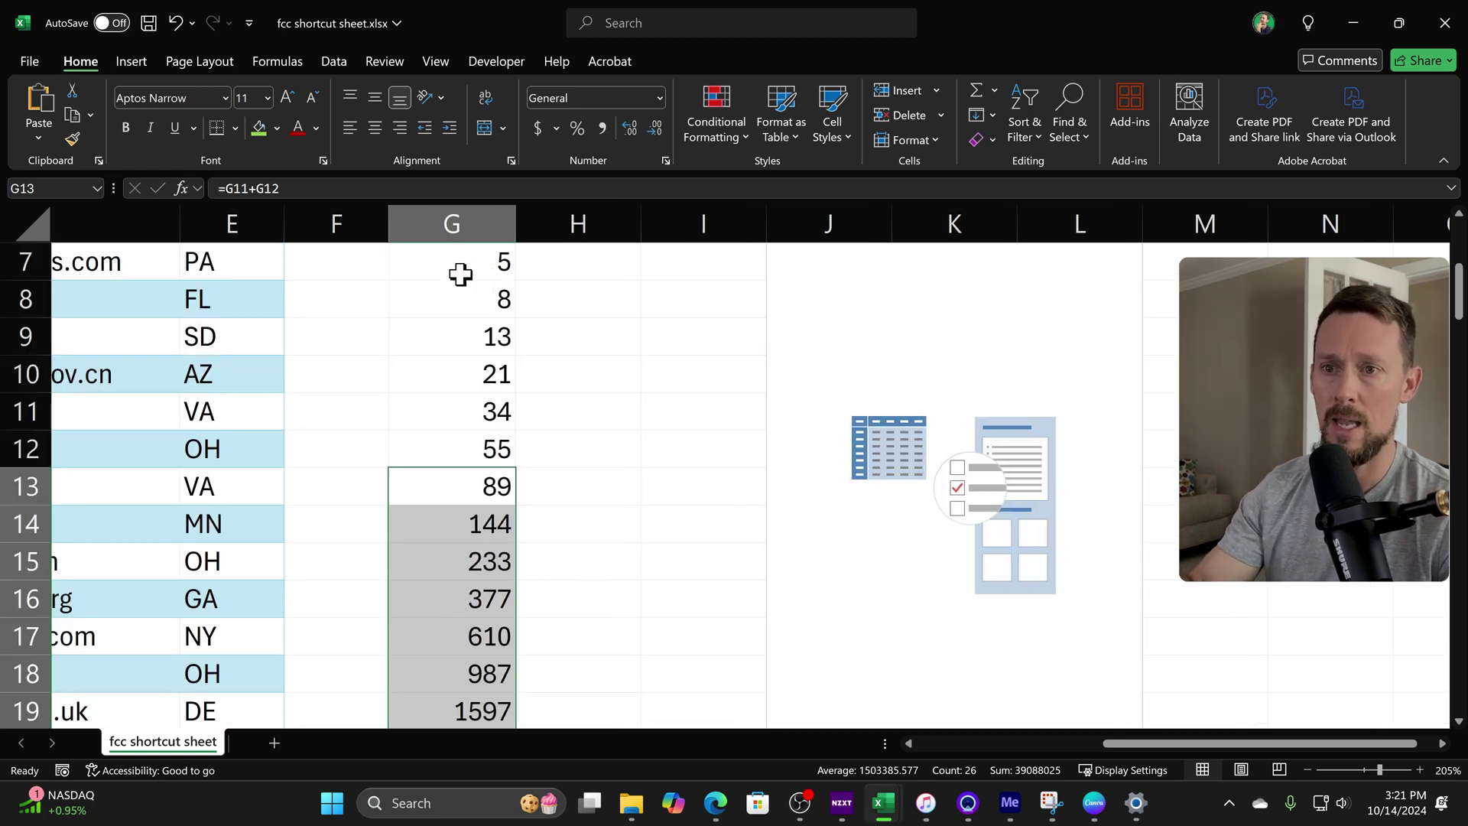
- Inspect G22 and G24 and confirm G27, G30 and G36 each add the two cells above
{"action": "scroll", "coordinate": [589, 462], "scroll_direction": "down", "scroll_amount": 9}
{"action": "scroll", "coordinate": [557, 475], "scroll_direction": "up", "scroll_amount": 2}
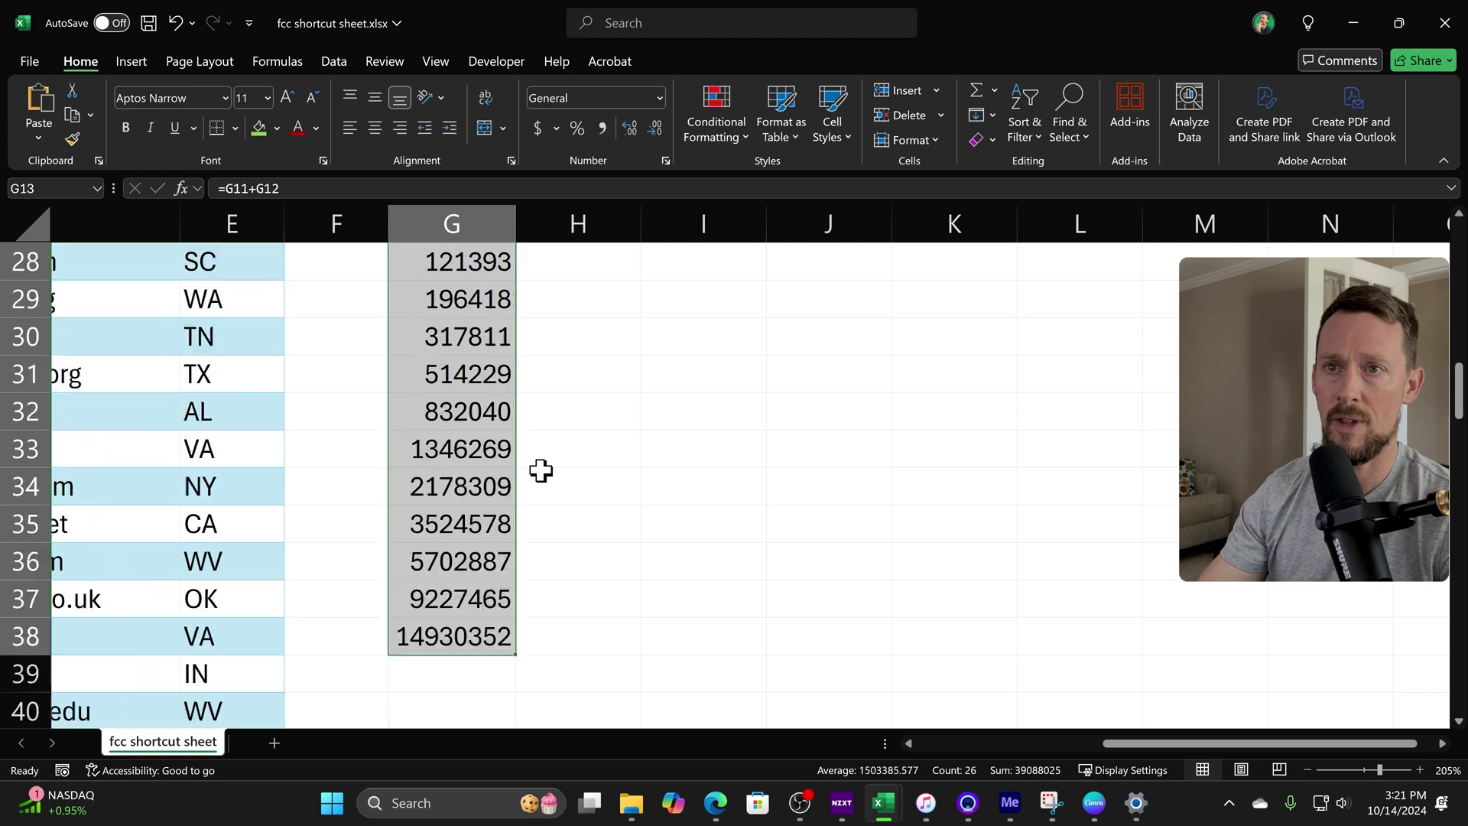
{"action": "scroll", "coordinate": [501, 378], "scroll_direction": "up", "scroll_amount": 3}
{"action": "left_click", "coordinate": [497, 374]}
{"action": "left_click", "coordinate": [501, 451]}
{"action": "double_click", "coordinate": [492, 550]}
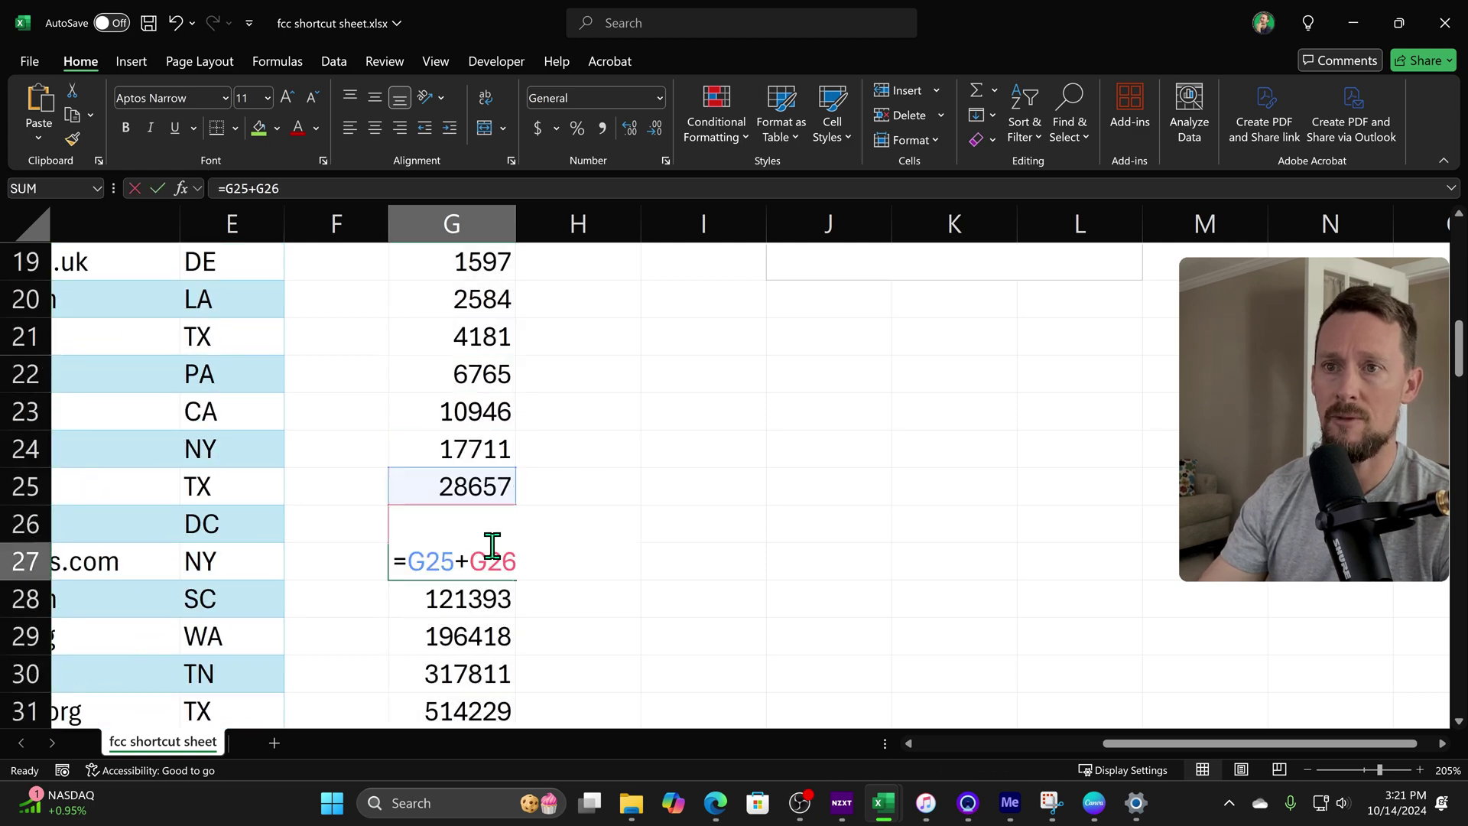
{"action": "key", "text": "Escape"}
{"action": "double_click", "coordinate": [471, 676]}
{"action": "scroll", "coordinate": [472, 686], "scroll_direction": "down", "scroll_amount": 2}
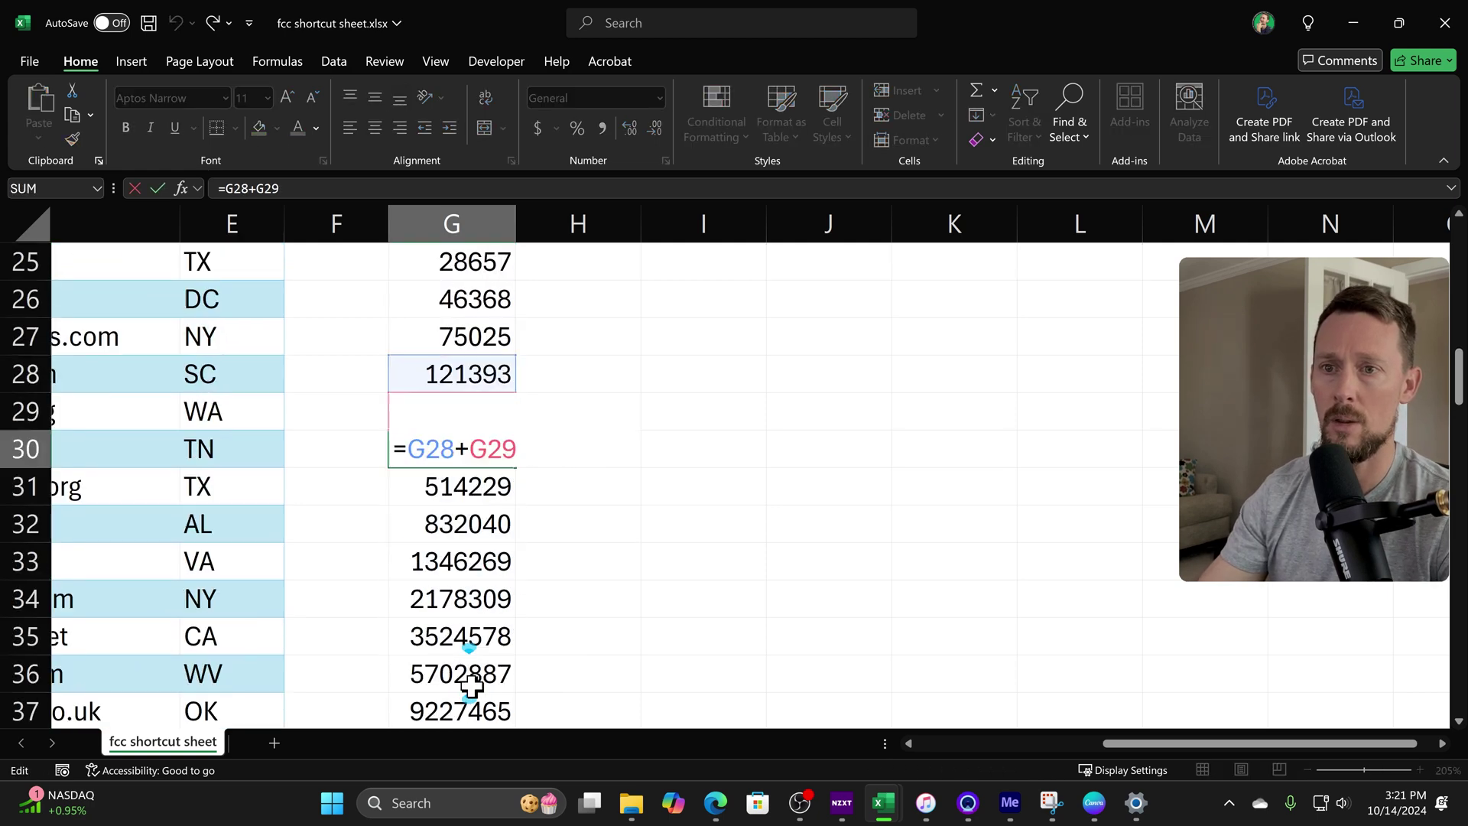
{"action": "key", "text": "Escape"}
{"action": "double_click", "coordinate": [475, 676]}
{"action": "scroll", "coordinate": [474, 665], "scroll_direction": "down", "scroll_amount": 2}
{"action": "key", "text": "Escape"}
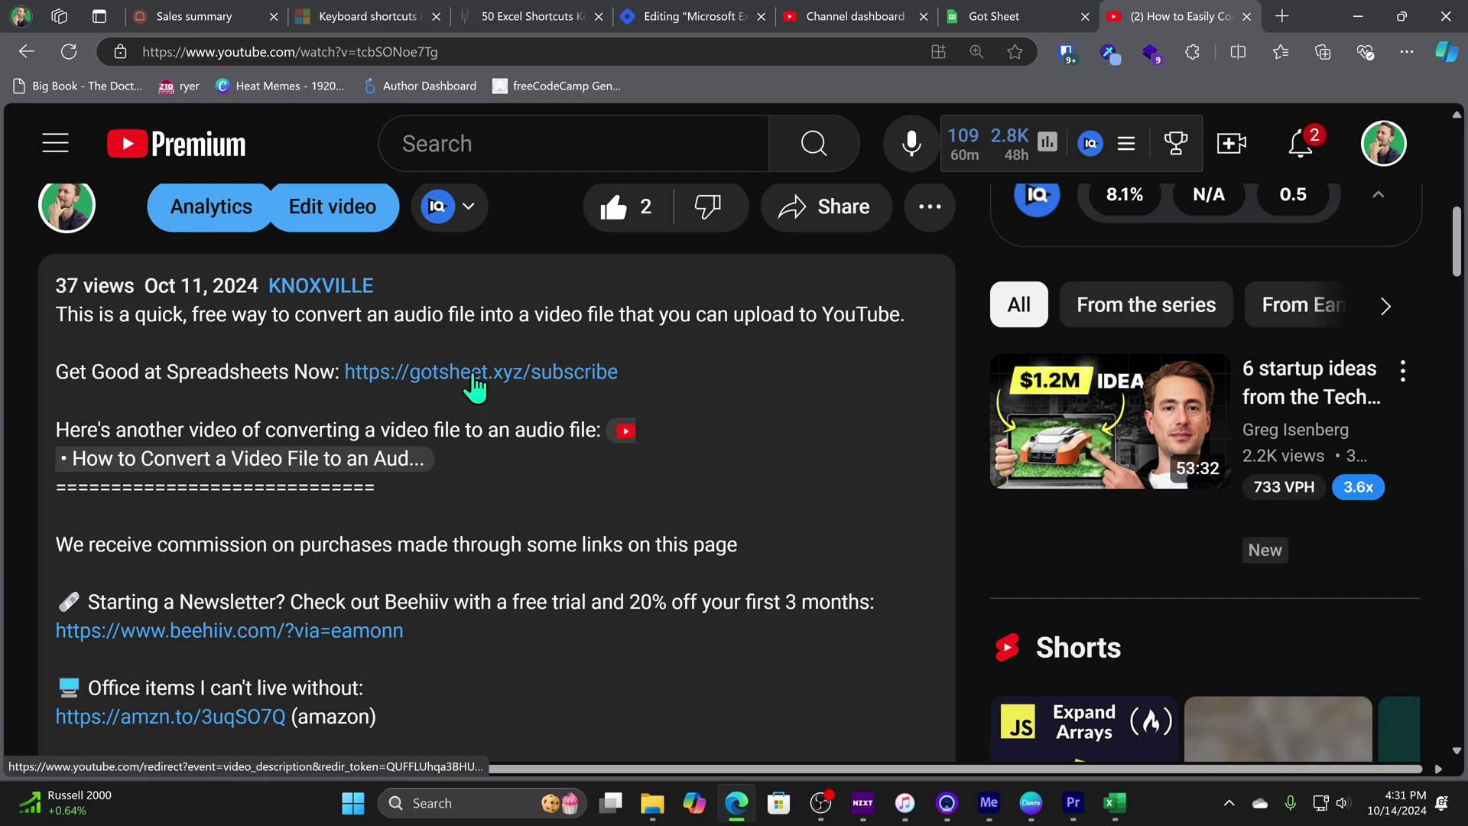
- Follow the gotsheet.xyz/subscribe link, choose 'Let me read it first', and scroll to Featured Posts
{"action": "left_click", "coordinate": [474, 373]}
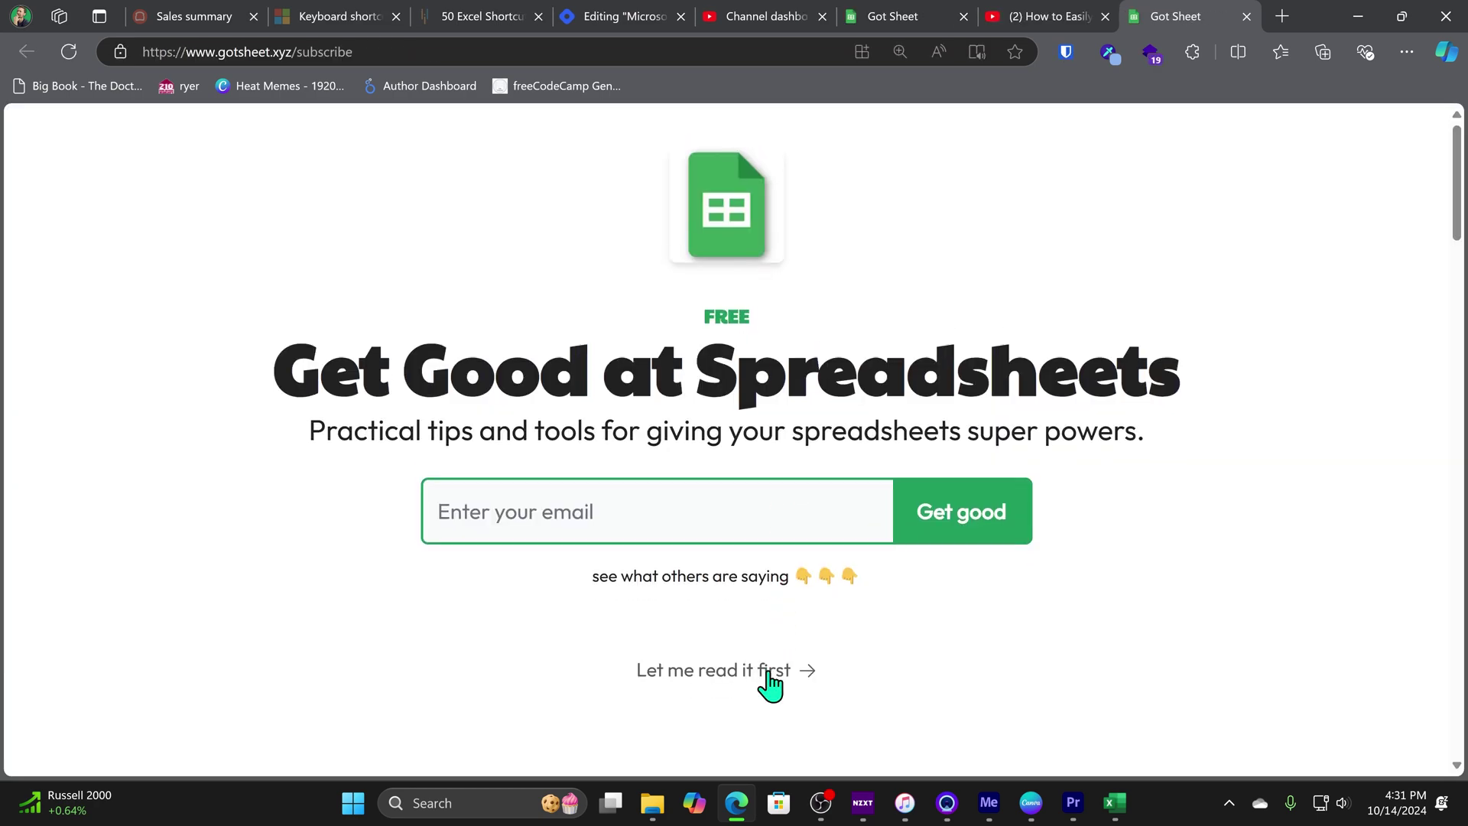
{"action": "left_click", "coordinate": [764, 684]}
{"action": "scroll", "coordinate": [765, 673], "scroll_direction": "down", "scroll_amount": 5}
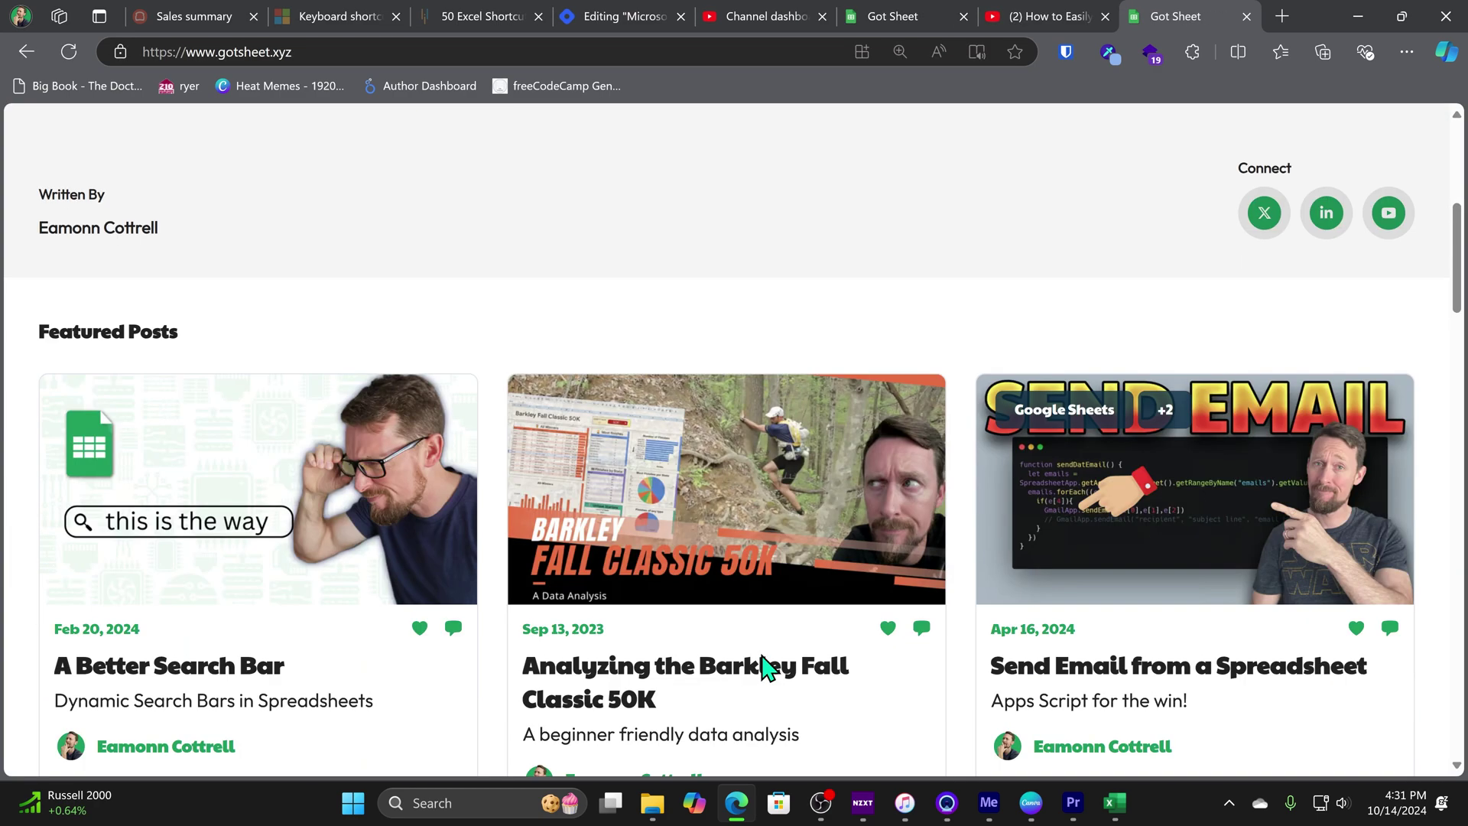
{"action": "scroll", "coordinate": [765, 668], "scroll_direction": "down", "scroll_amount": 15}
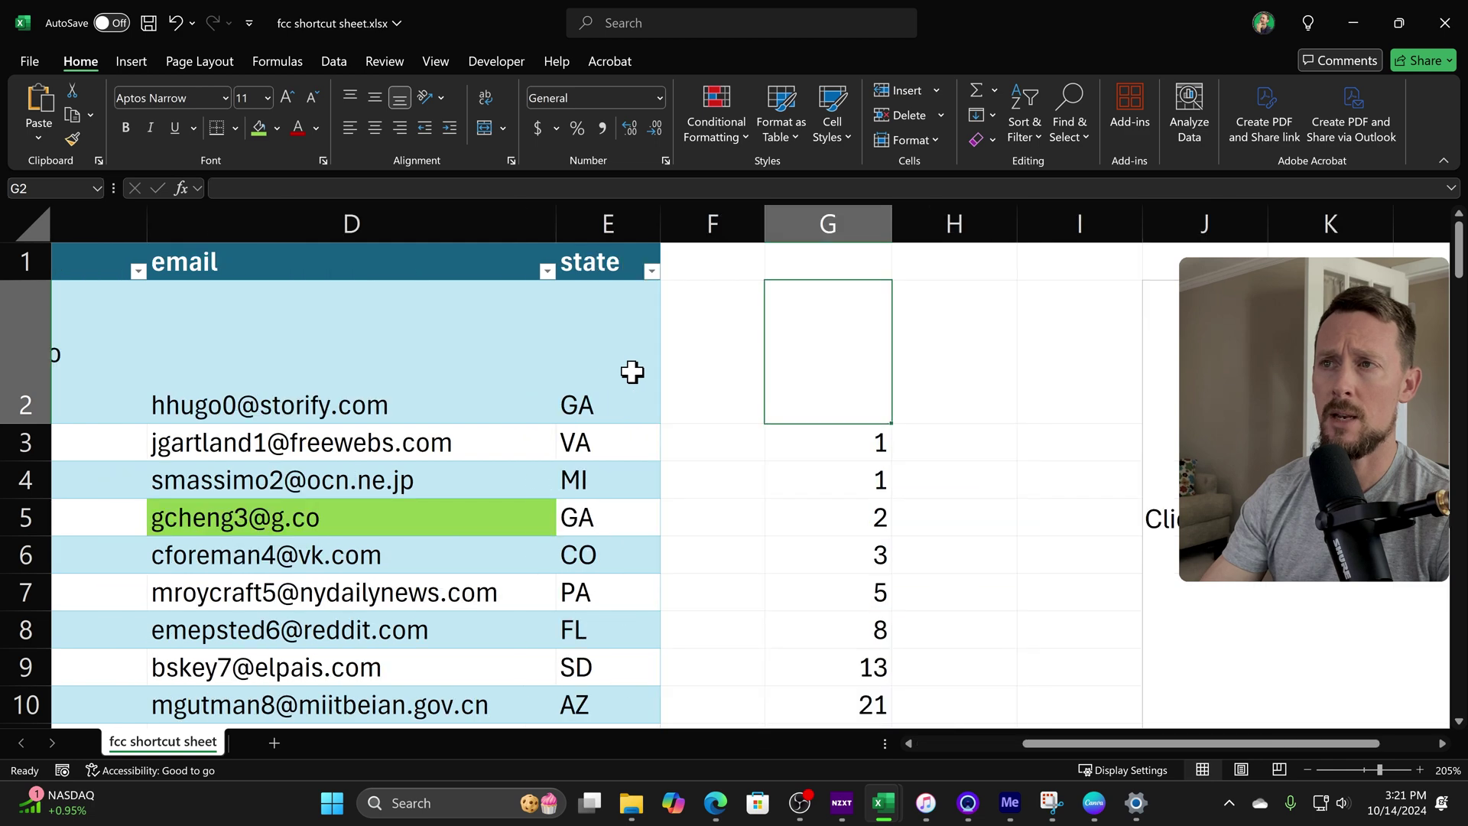
{"action": "scroll", "coordinate": [631, 372], "scroll_direction": "right", "scroll_amount": 2}
- Select H2 and turn the worksheet gridlines off, then back on
{"action": "left_click", "coordinate": [530, 308]}
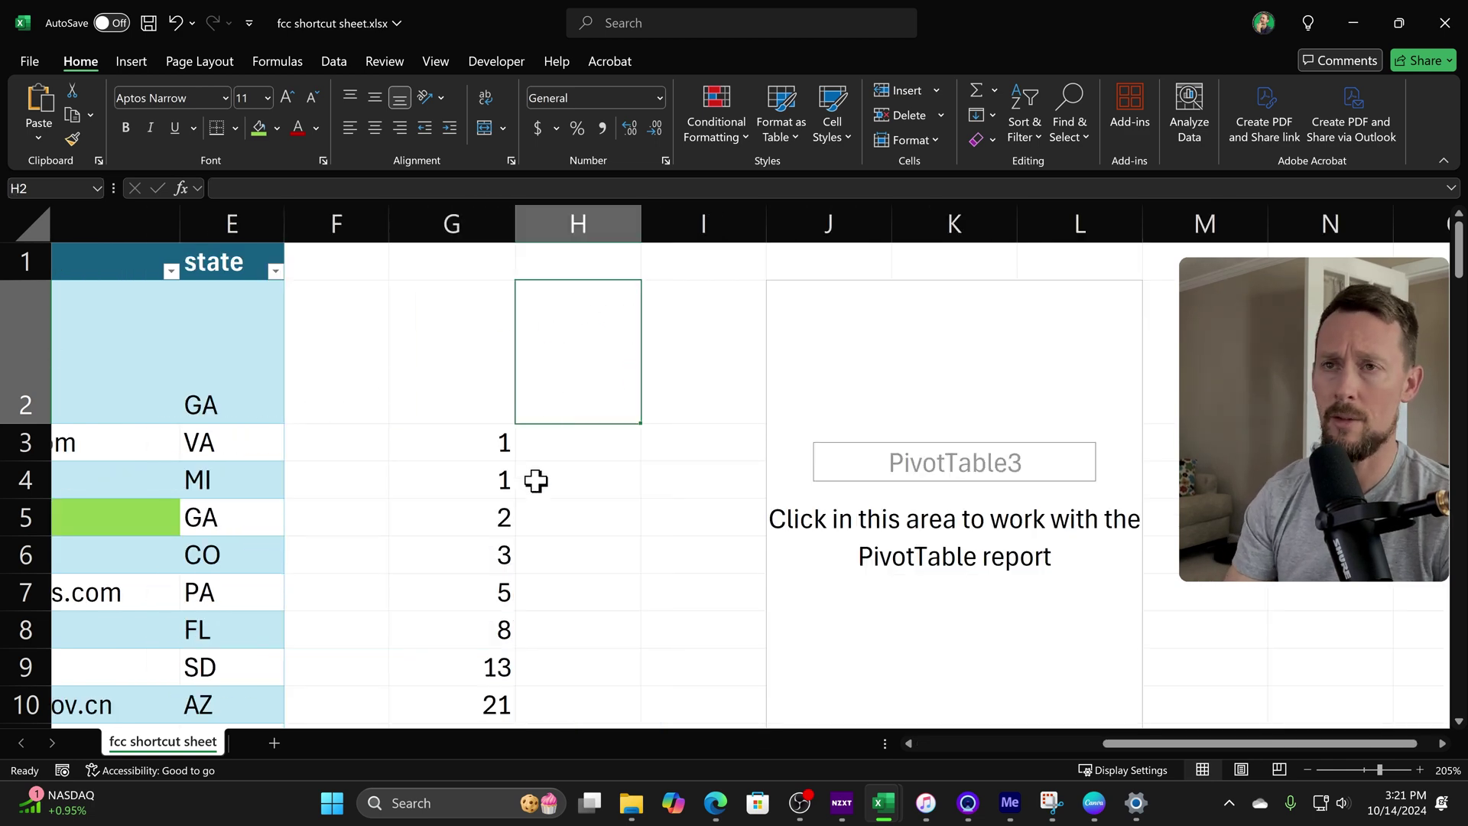
{"action": "key", "text": "alt+w"}
{"action": "key", "text": "v"}
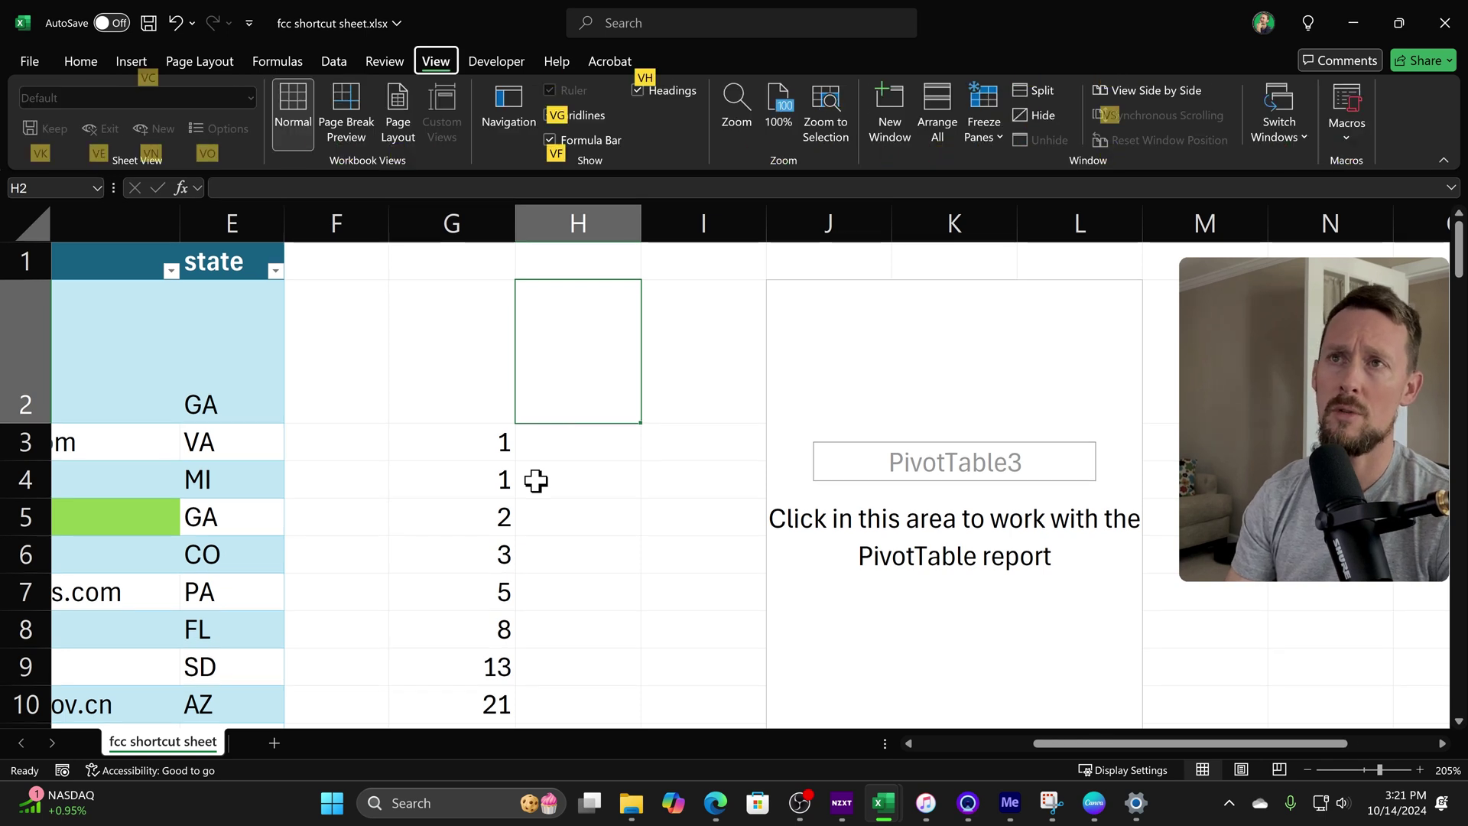
{"action": "key", "text": "g"}
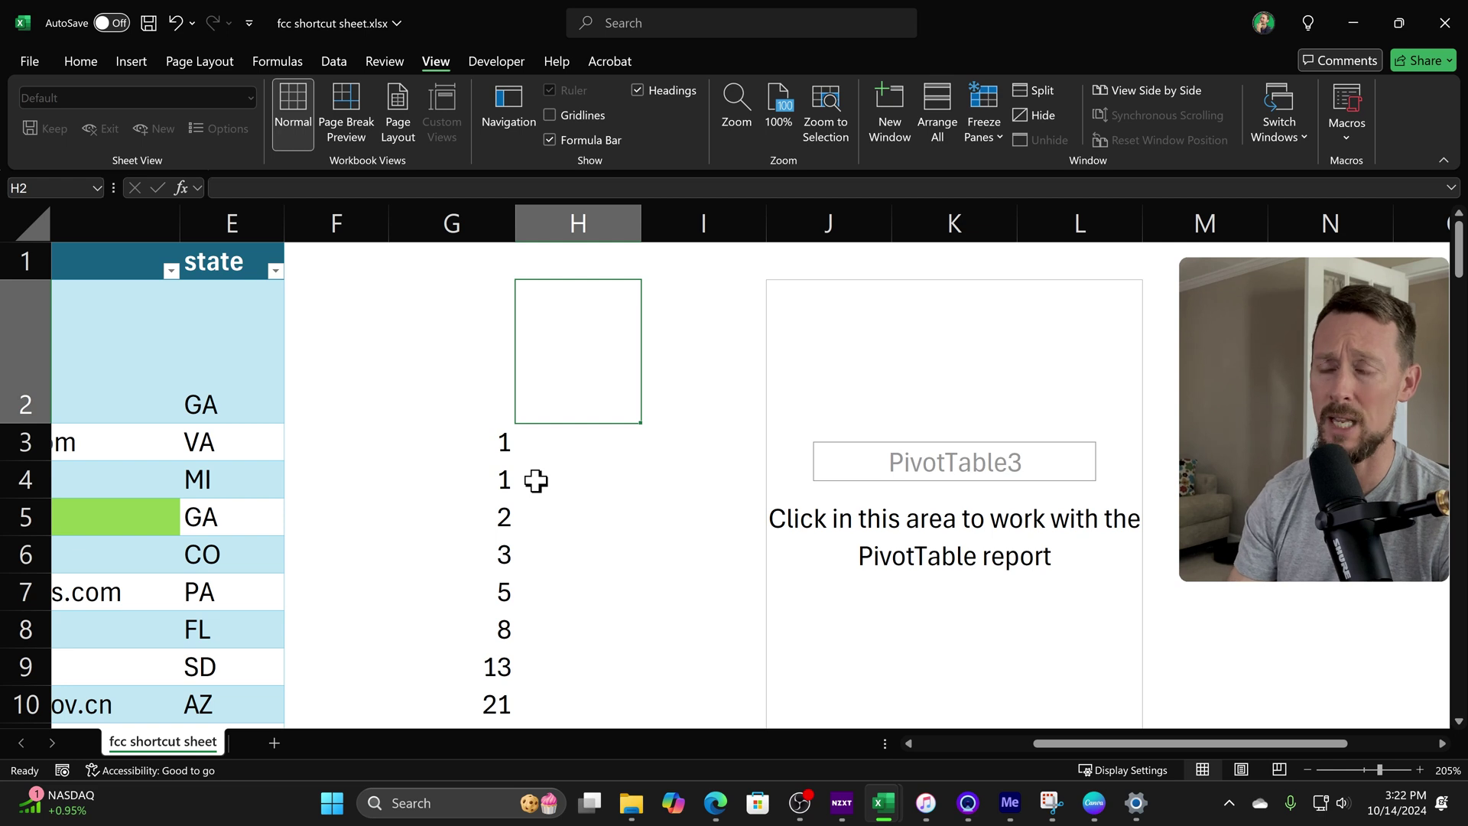
{"action": "key", "text": "alt+w"}
{"action": "key", "text": "v"}
{"action": "key", "text": "g"}
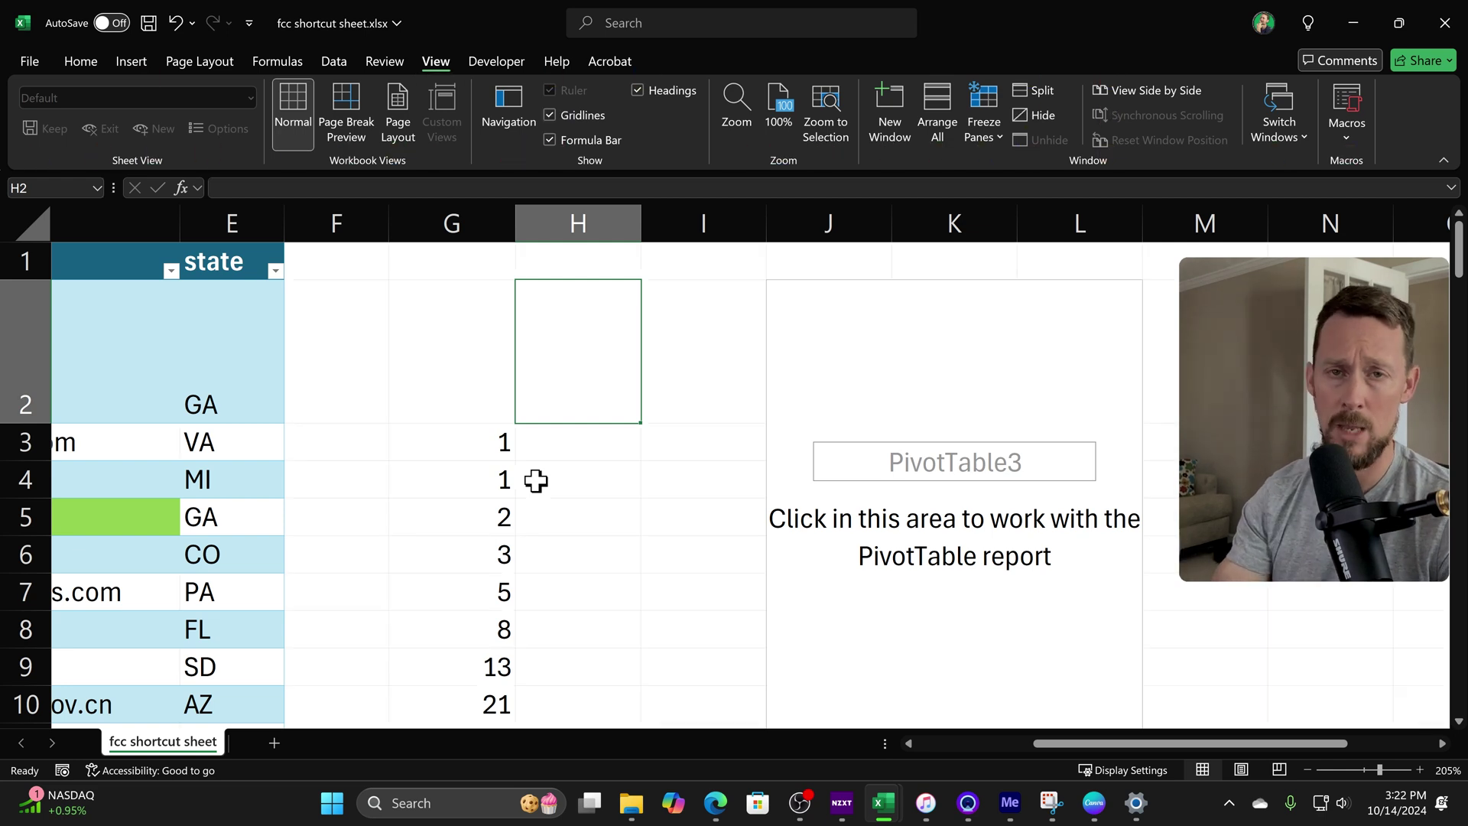
- Hide the gridlines again and show cell formulas instead of their results
{"action": "key", "text": "alt+w"}
{"action": "key", "text": "v"}
{"action": "key", "text": "g"}
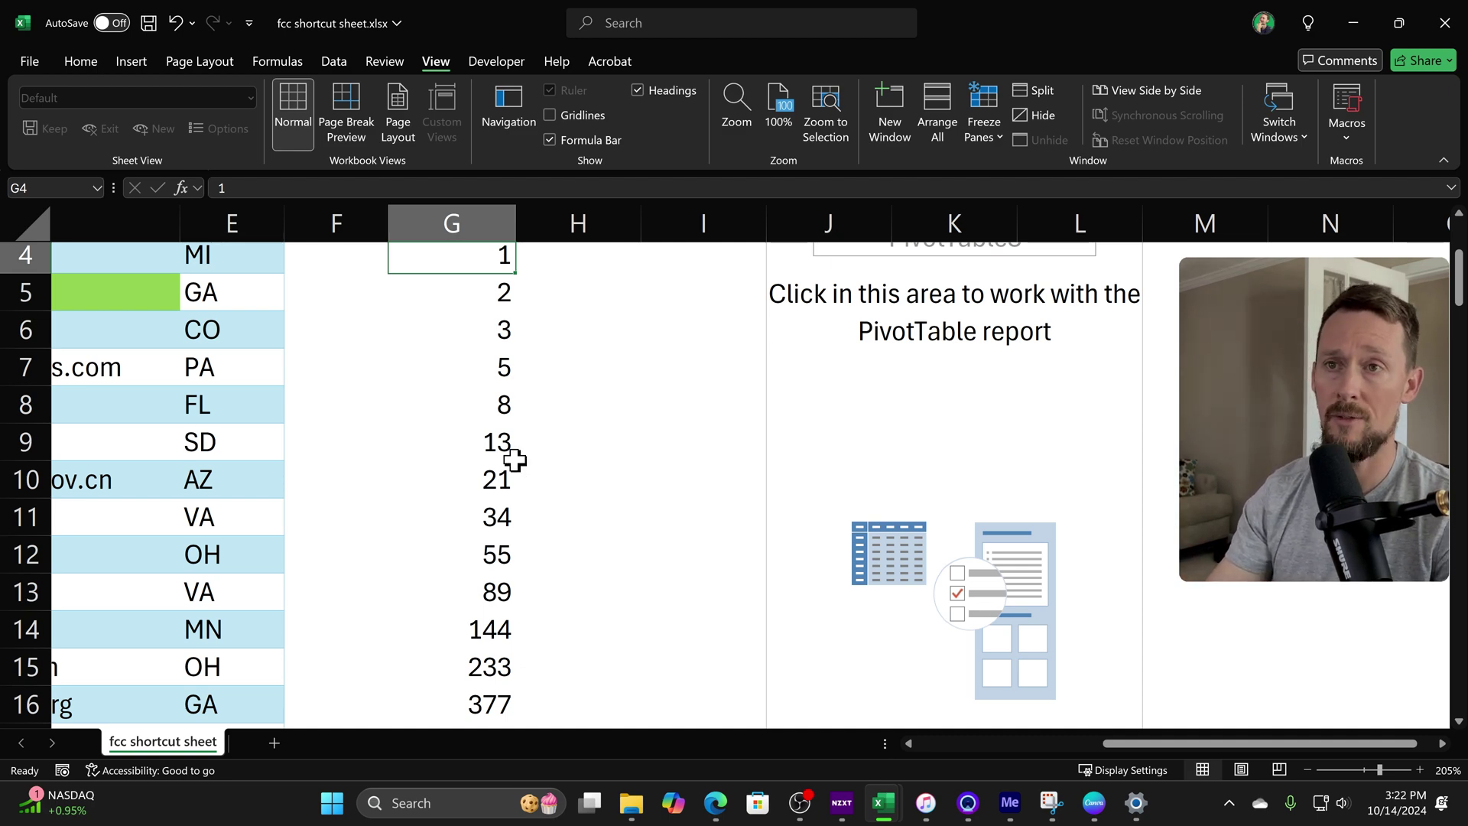
{"action": "key", "text": "ctrl+grave"}
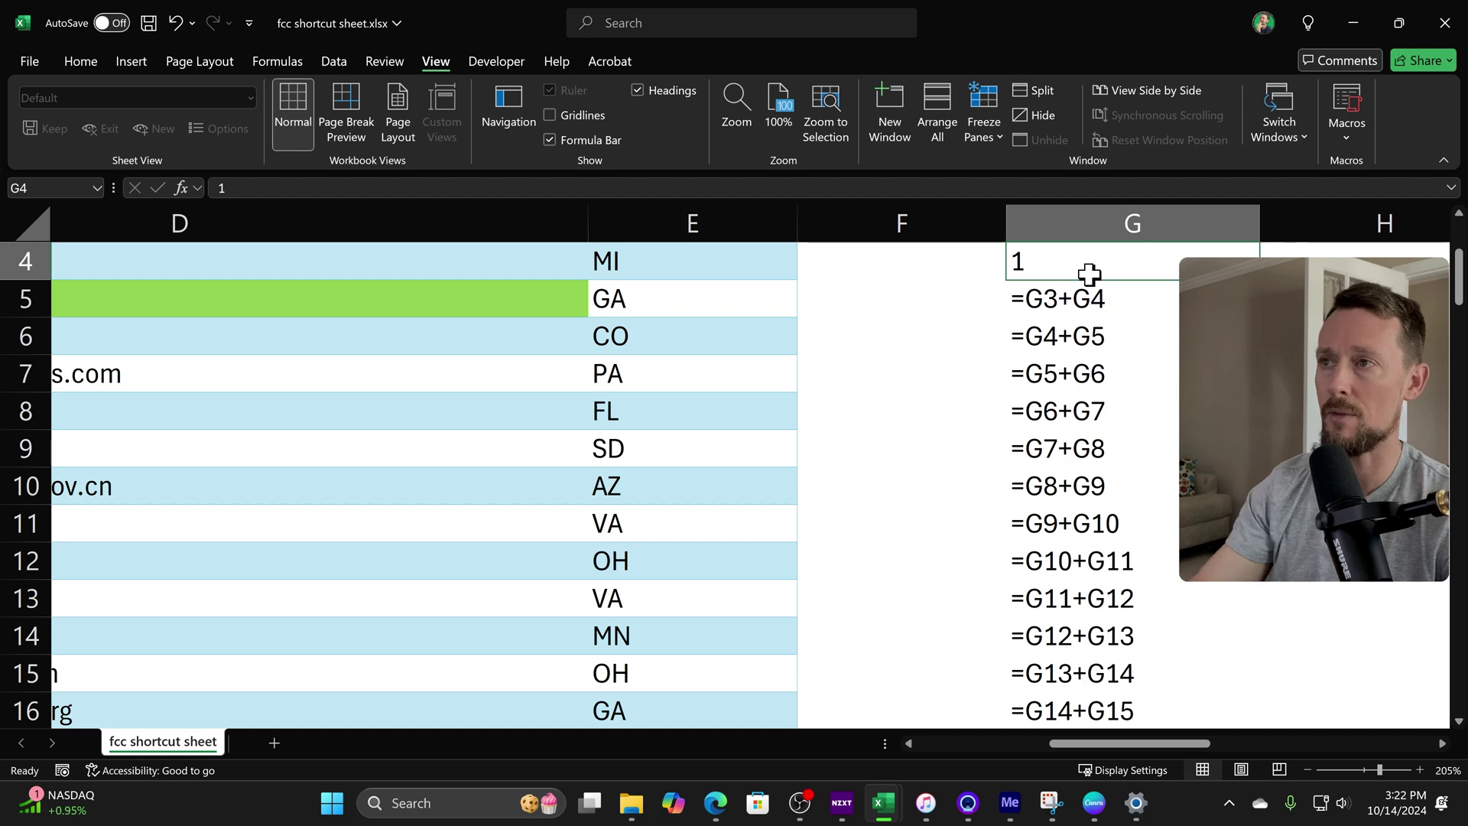
{"action": "scroll", "coordinate": [1084, 305], "scroll_direction": "down", "scroll_amount": 4}
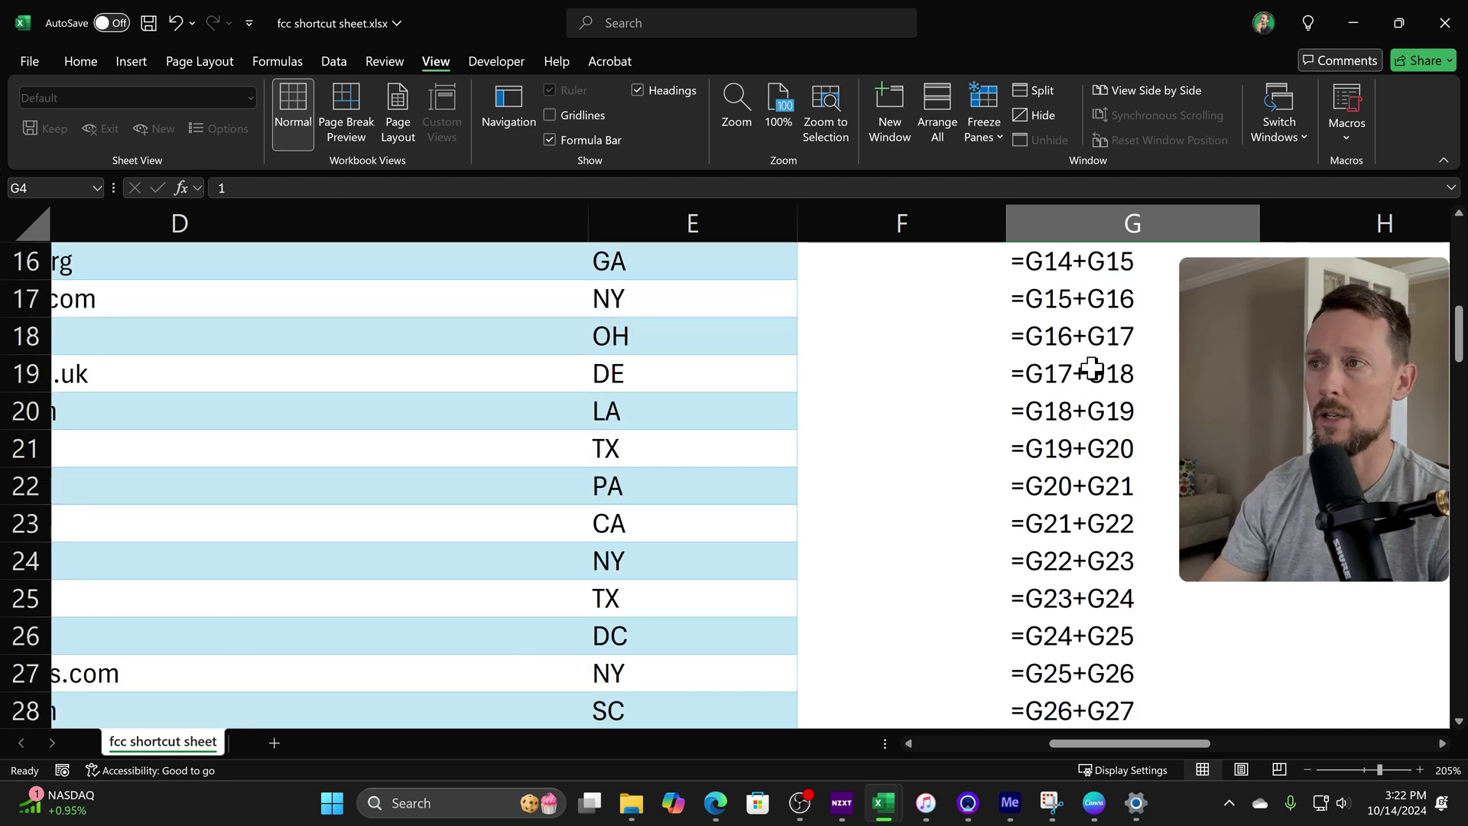
{"action": "scroll", "coordinate": [1096, 383], "scroll_direction": "down", "scroll_amount": 6}
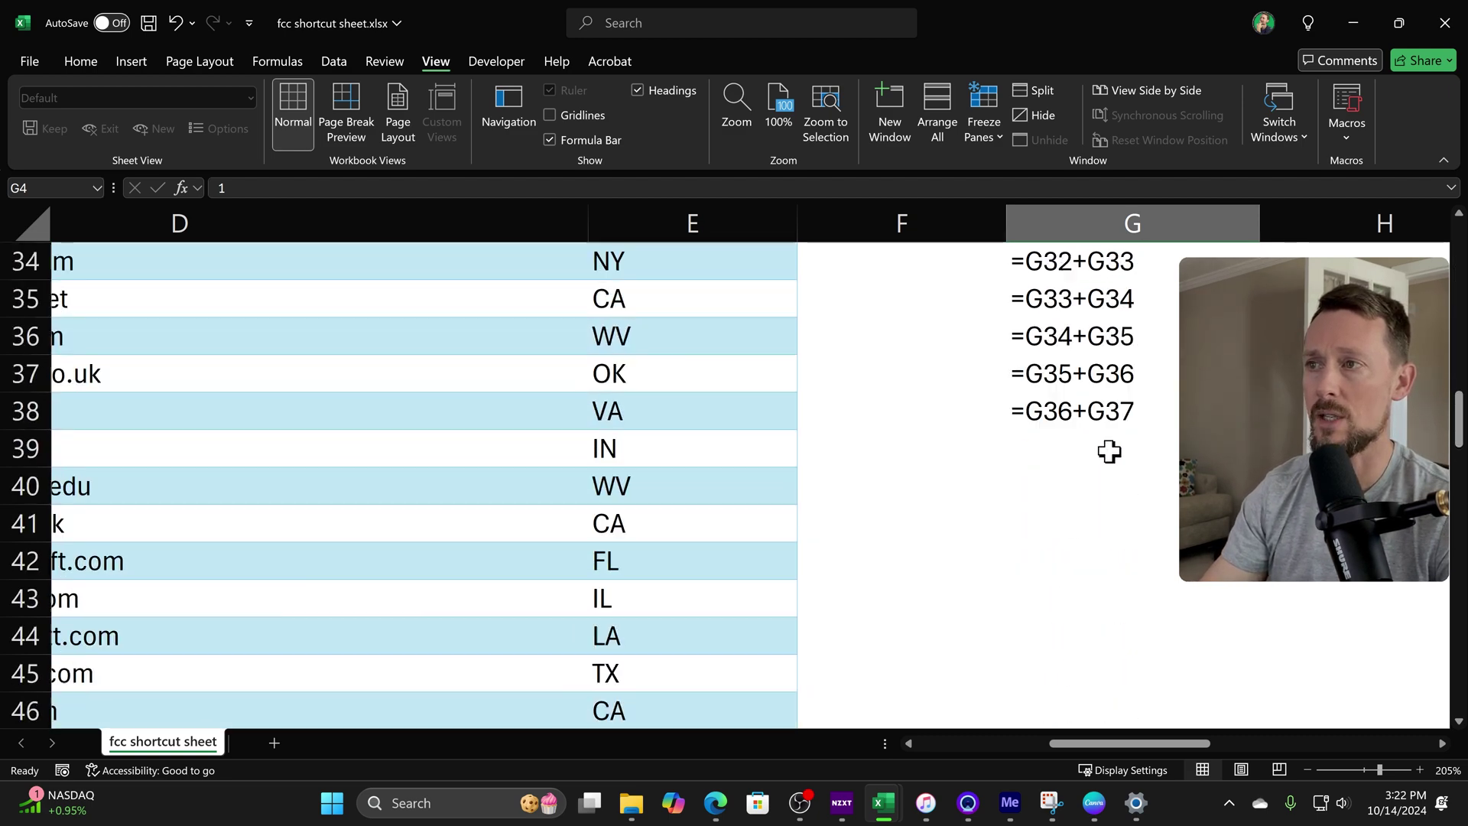
{"action": "scroll", "coordinate": [1110, 452], "scroll_direction": "up", "scroll_amount": 11}
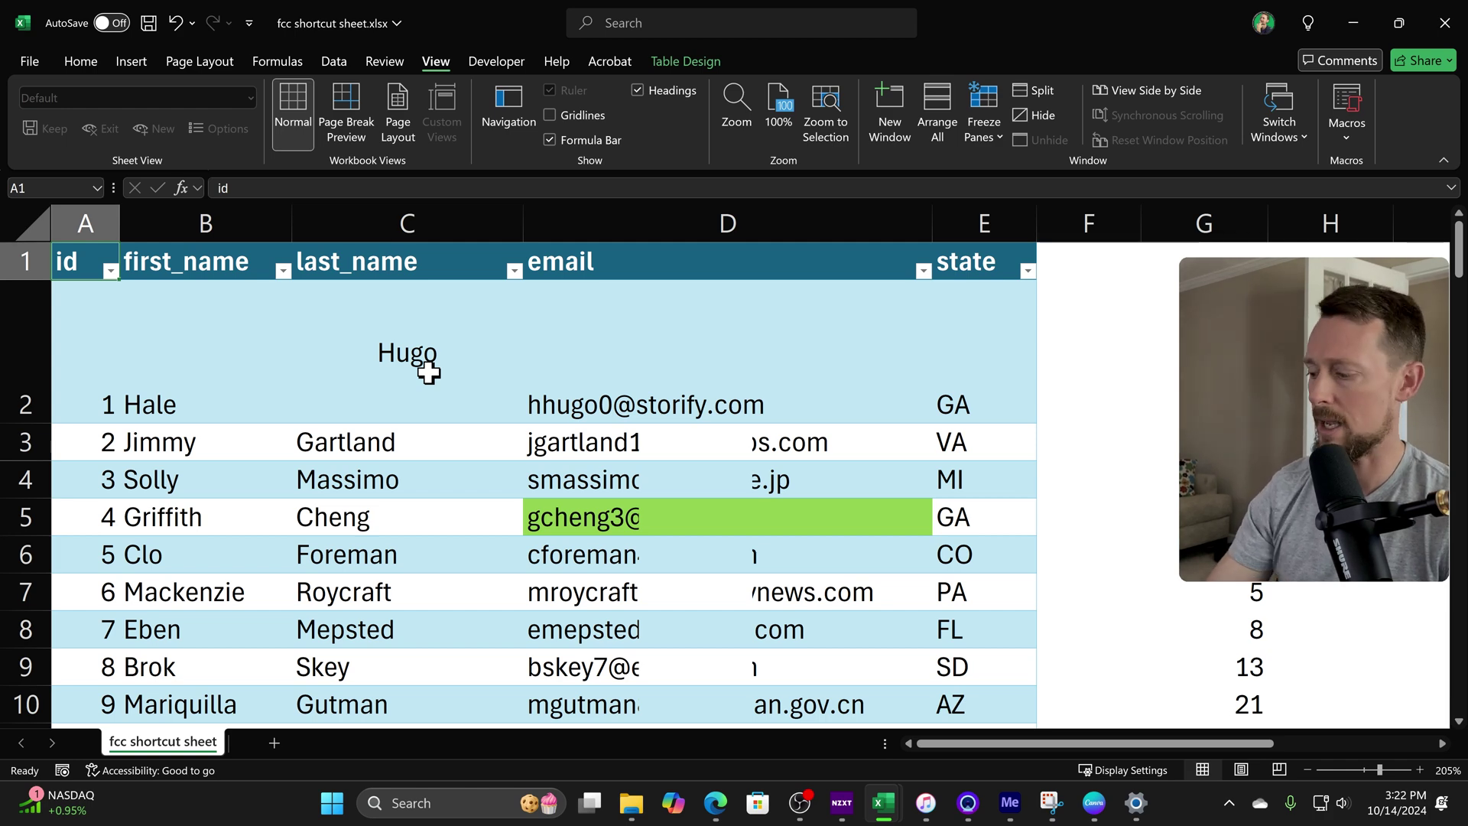
{"action": "key", "text": "ctrl+End"}
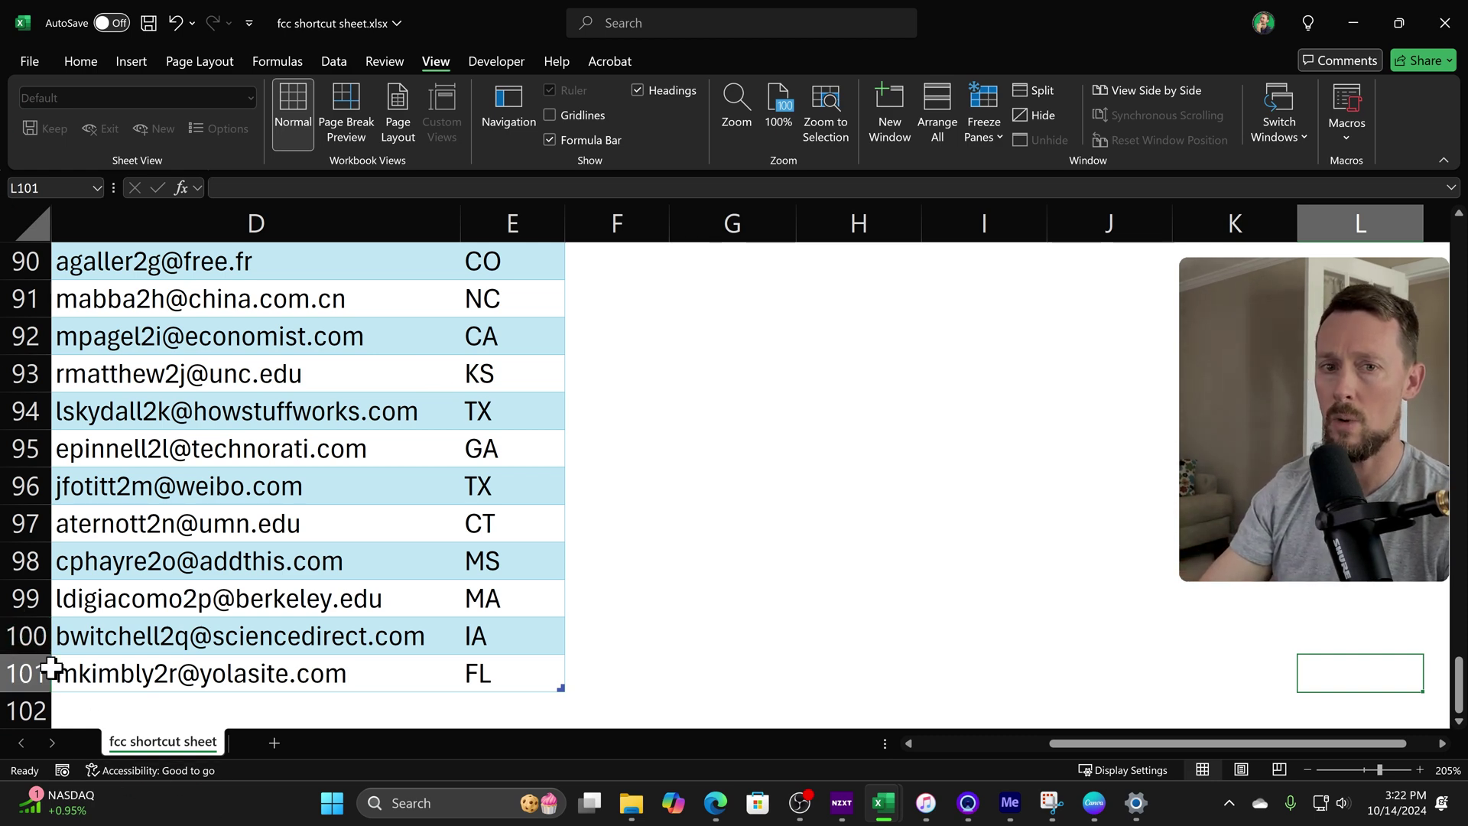
{"action": "left_click", "coordinate": [292, 677]}
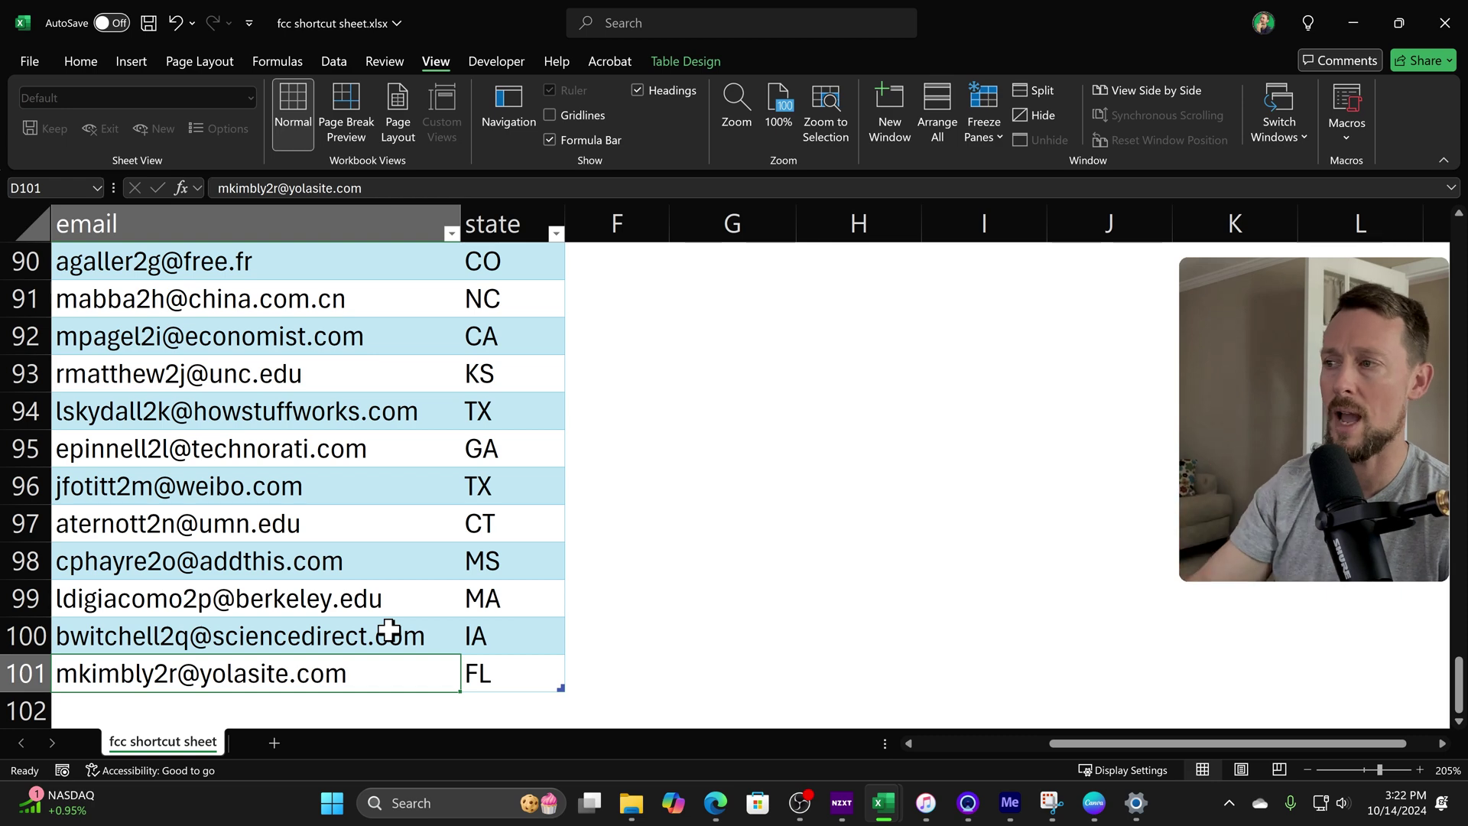
{"action": "key", "text": "ctrl+End"}
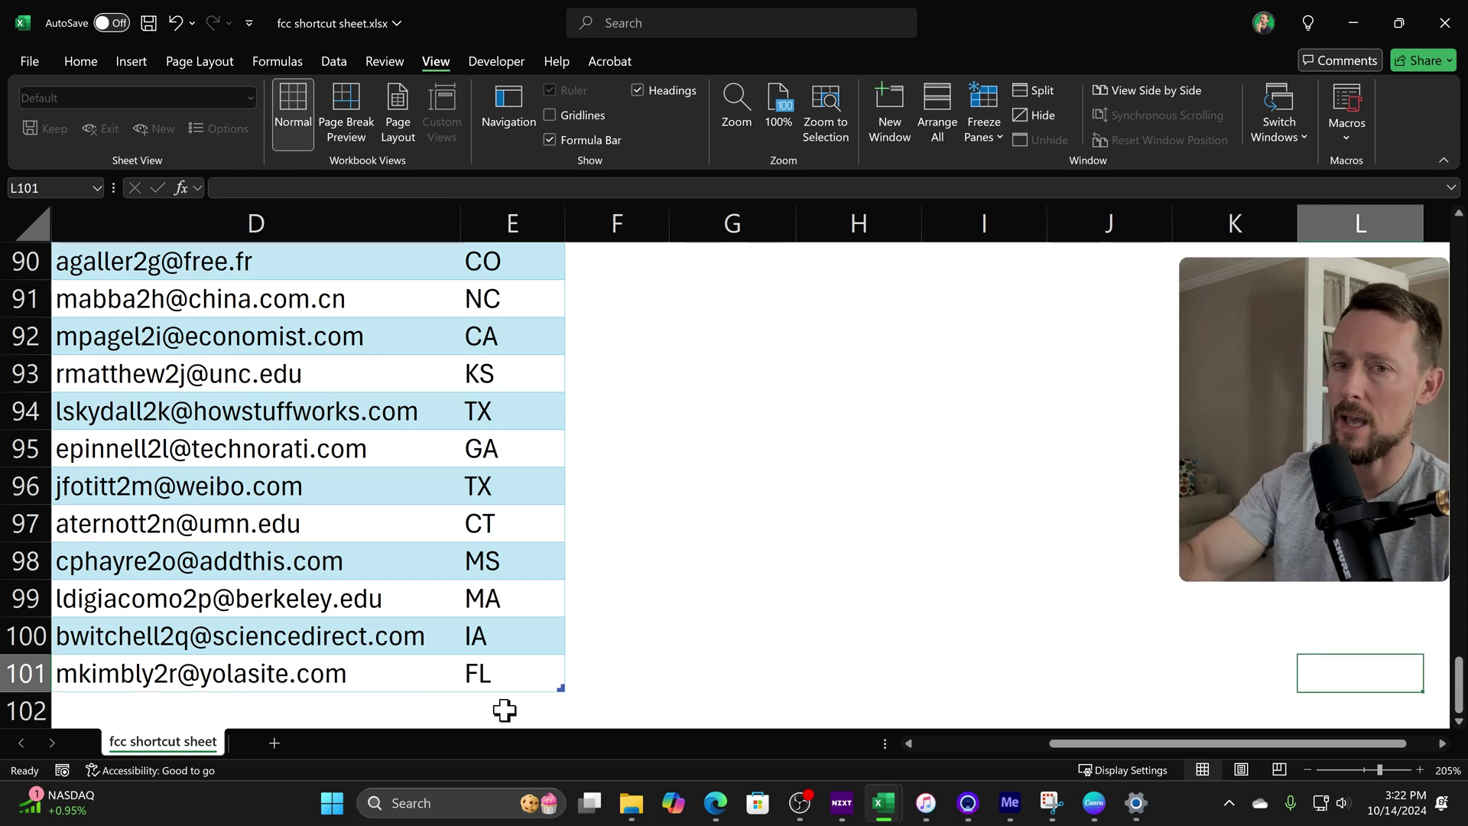
{"action": "key", "text": "ctrl+Up"}
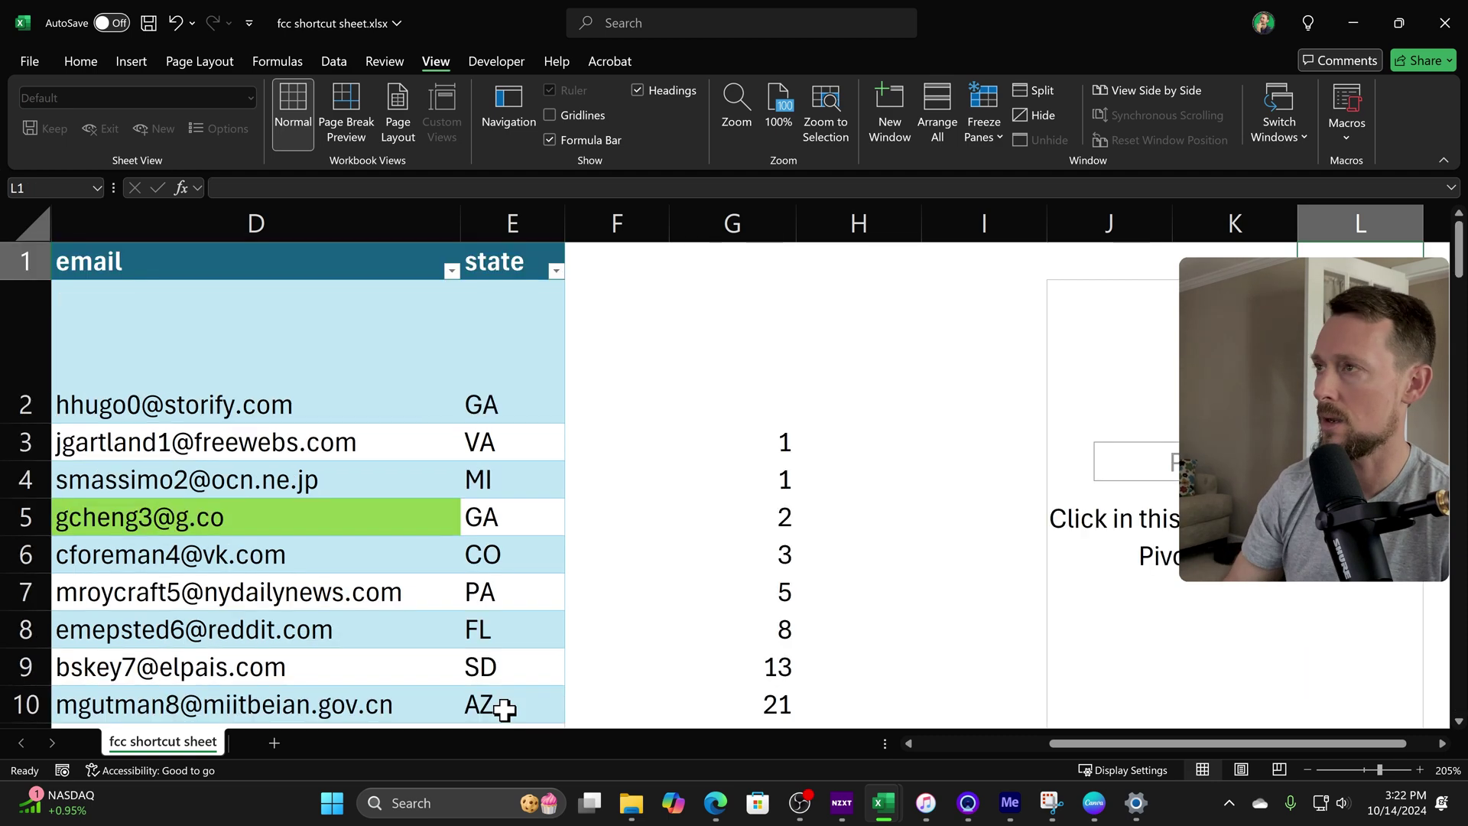
{"action": "key", "text": "Down"}
{"action": "key", "text": "Down"}
{"action": "key", "text": "Down"}
{"action": "key", "text": "Down"}
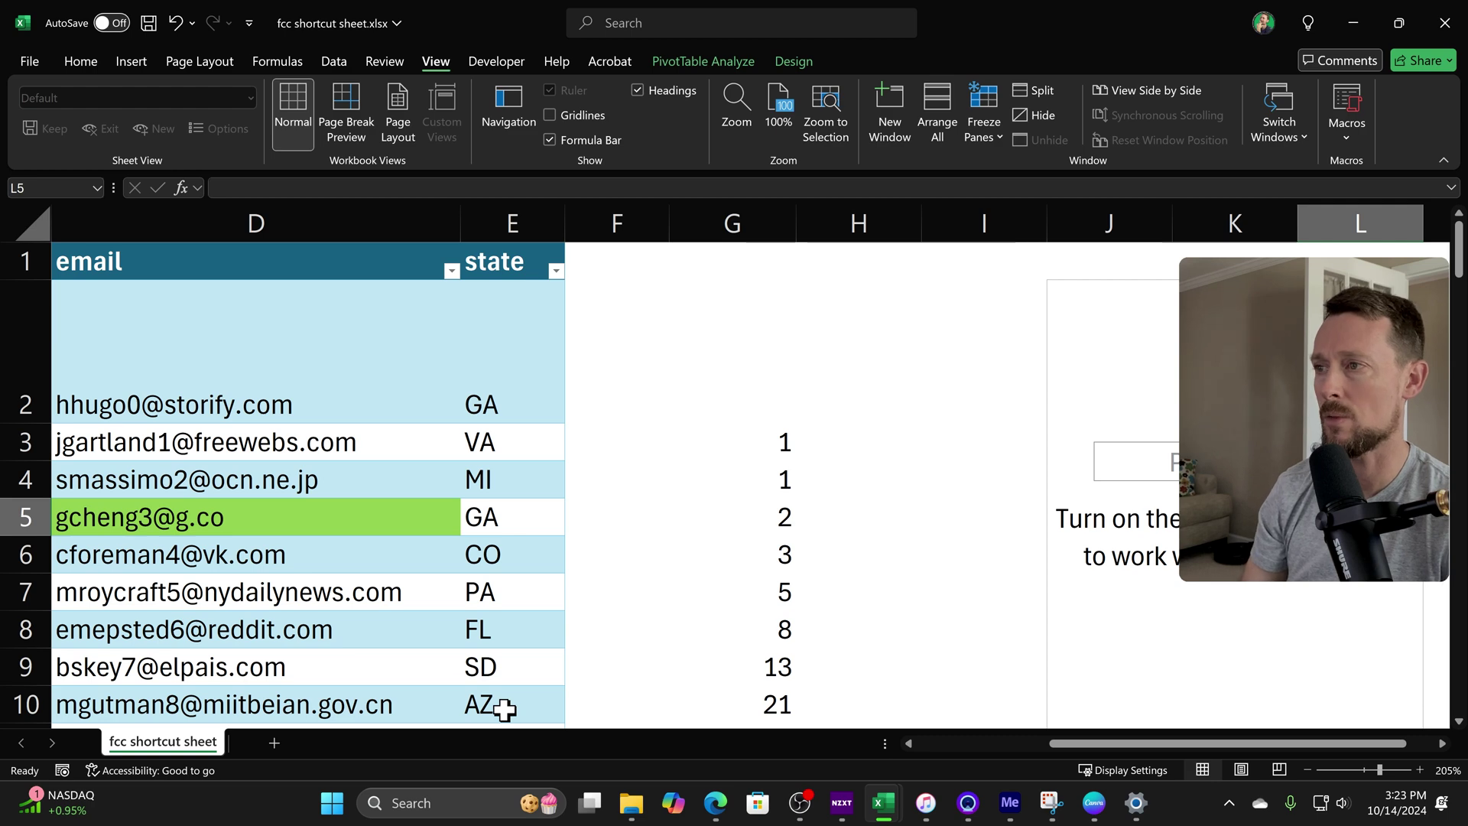
{"action": "key", "text": "ctrl+Down"}
{"action": "key", "text": "ctrl+Home"}
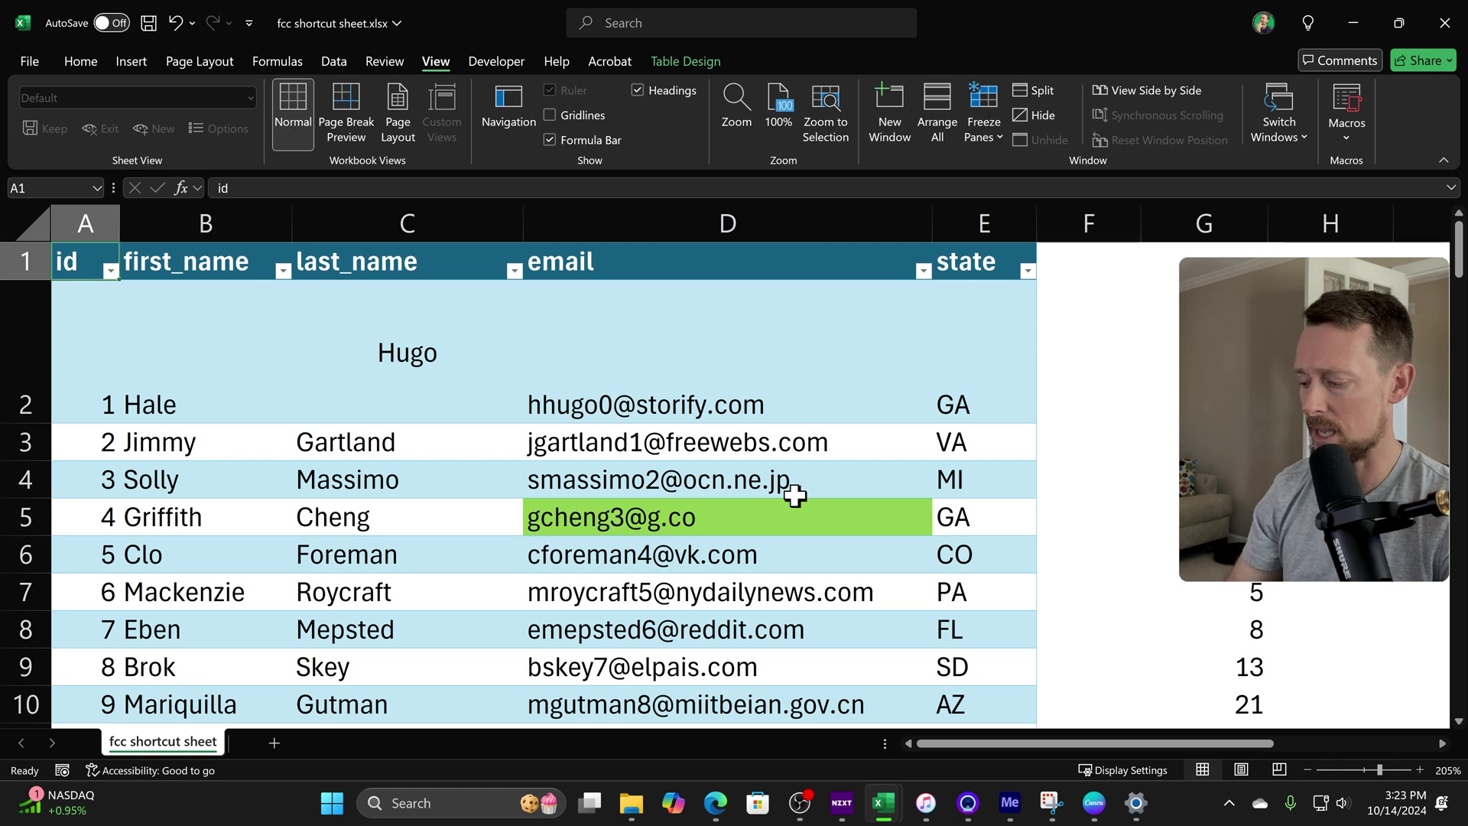
{"action": "key", "text": "ctrl+Down"}
{"action": "key", "text": "ctrl+Right"}
{"action": "key", "text": "ctrl+Up"}
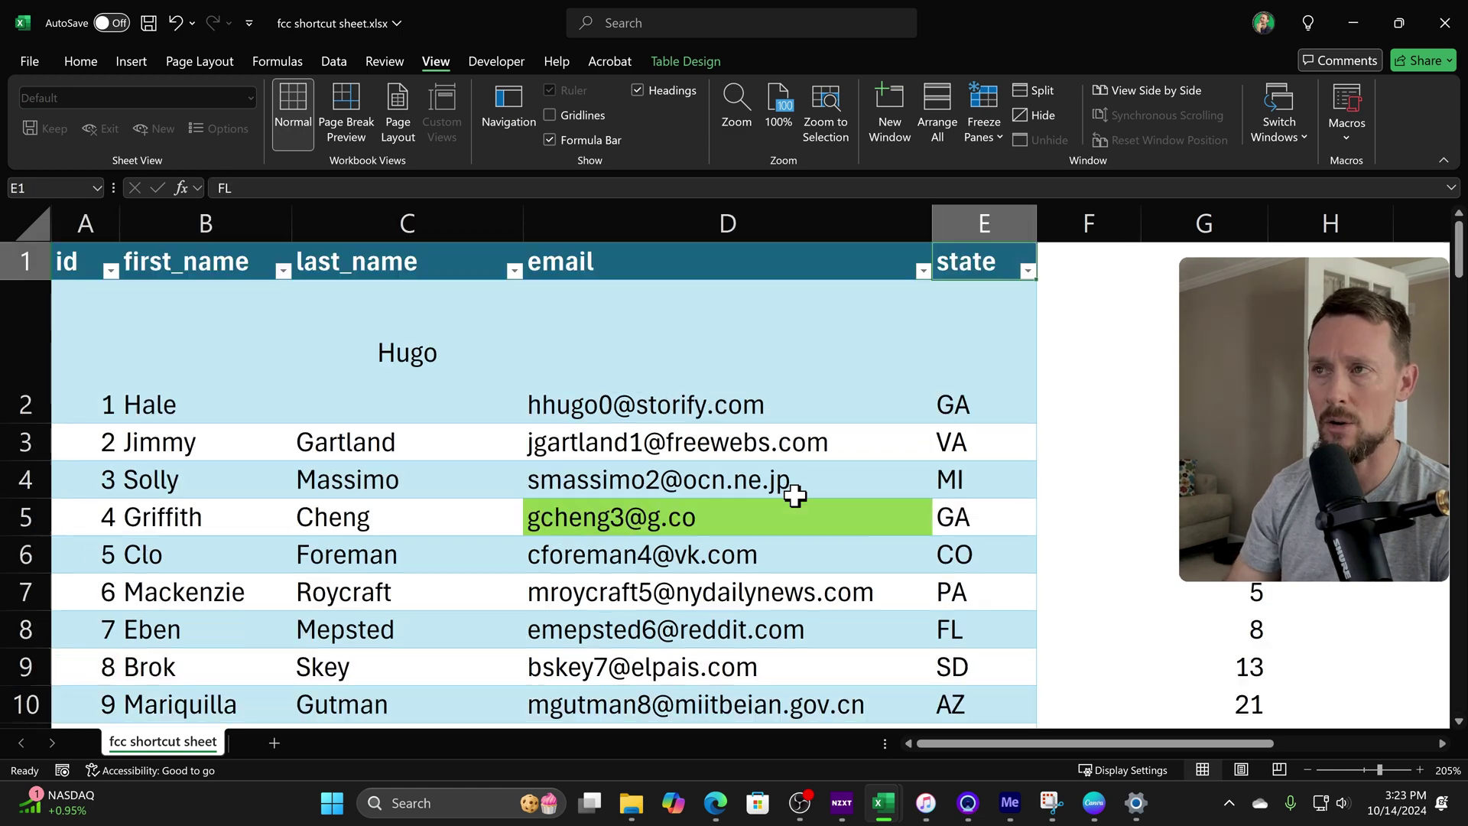
{"action": "key", "text": "ctrl+Left"}
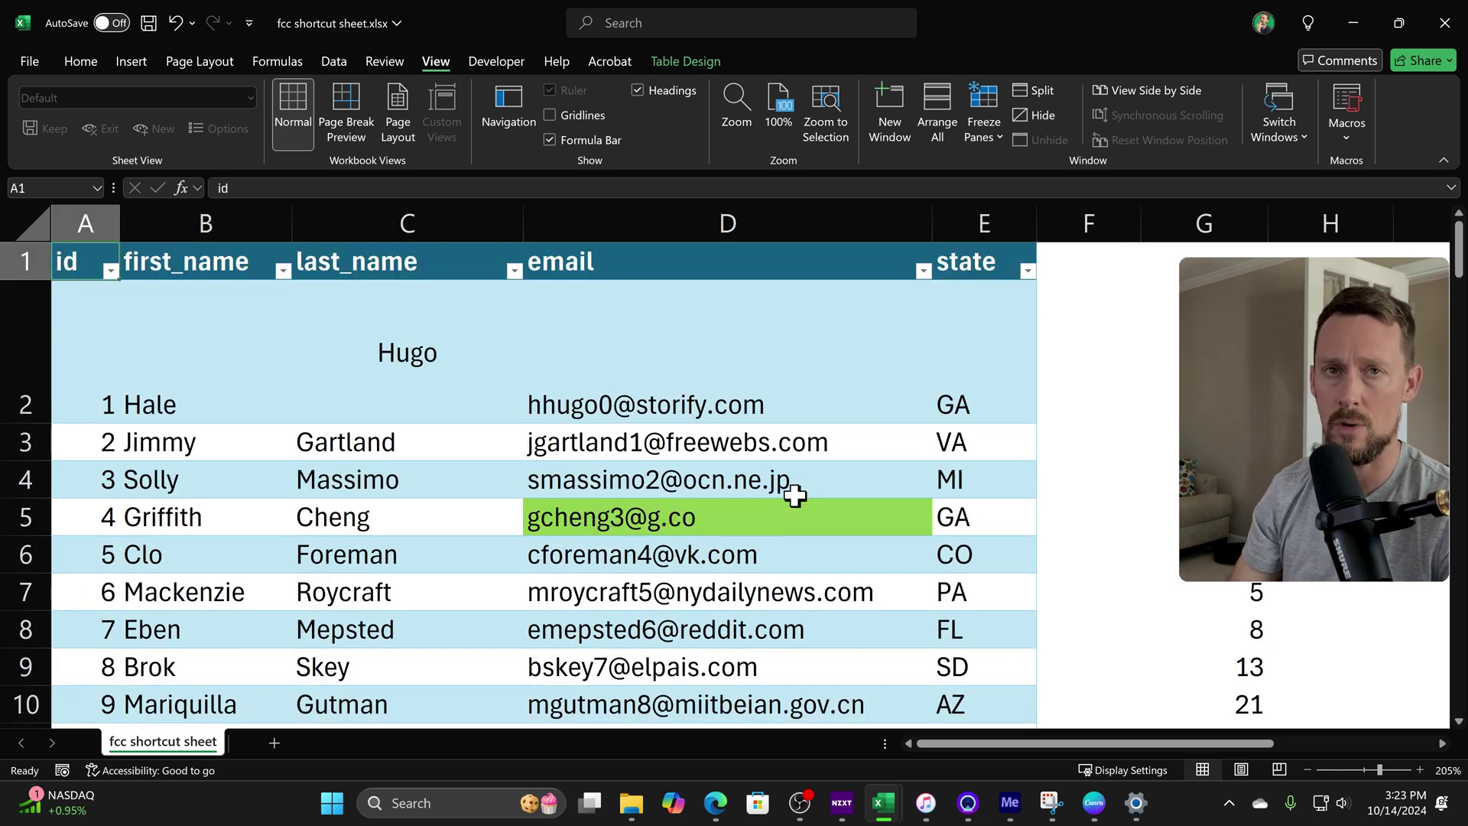
{"action": "key", "text": "ctrl+Right"}
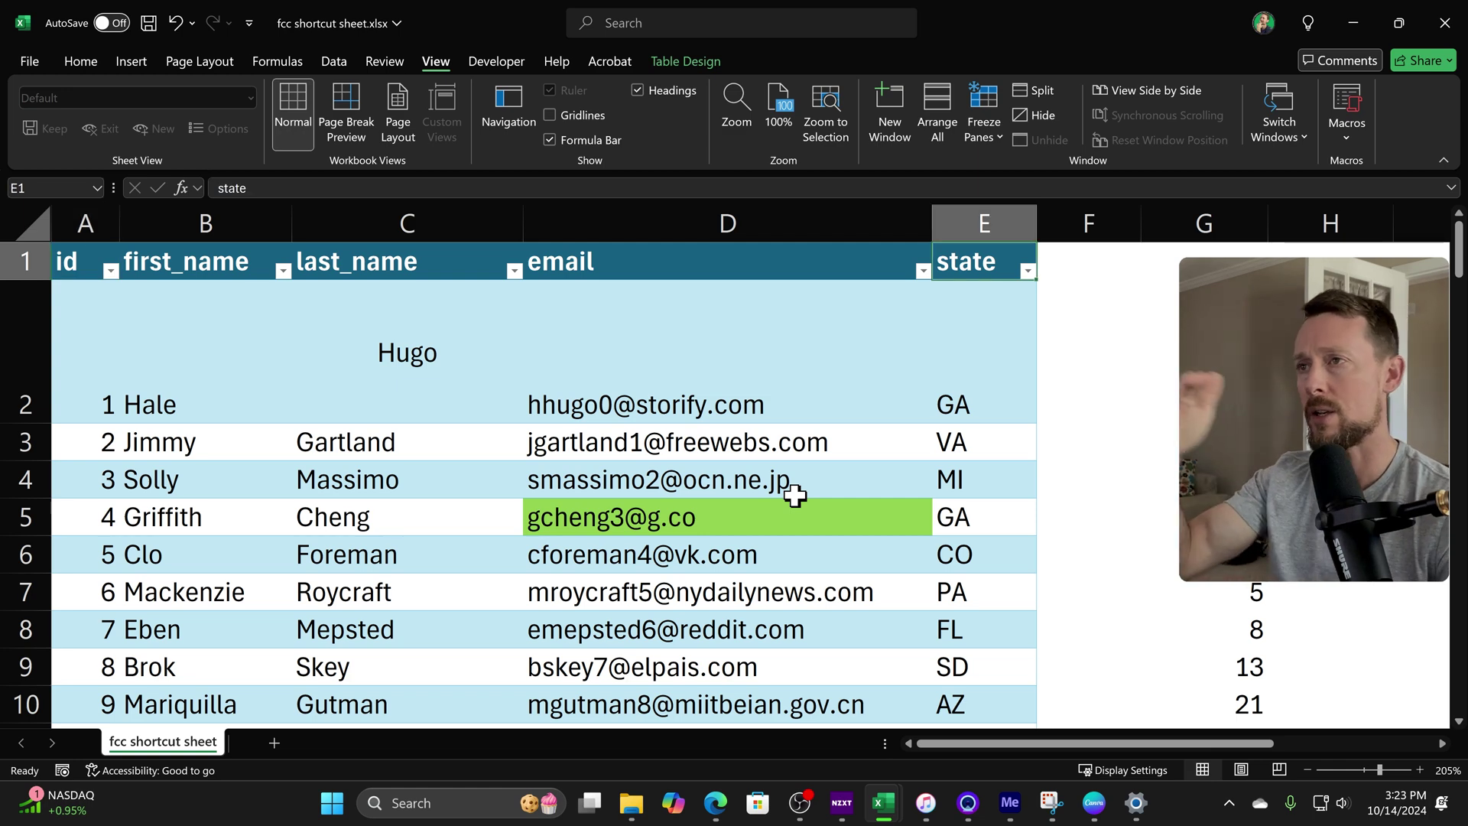
{"action": "key", "text": "ctrl+Right"}
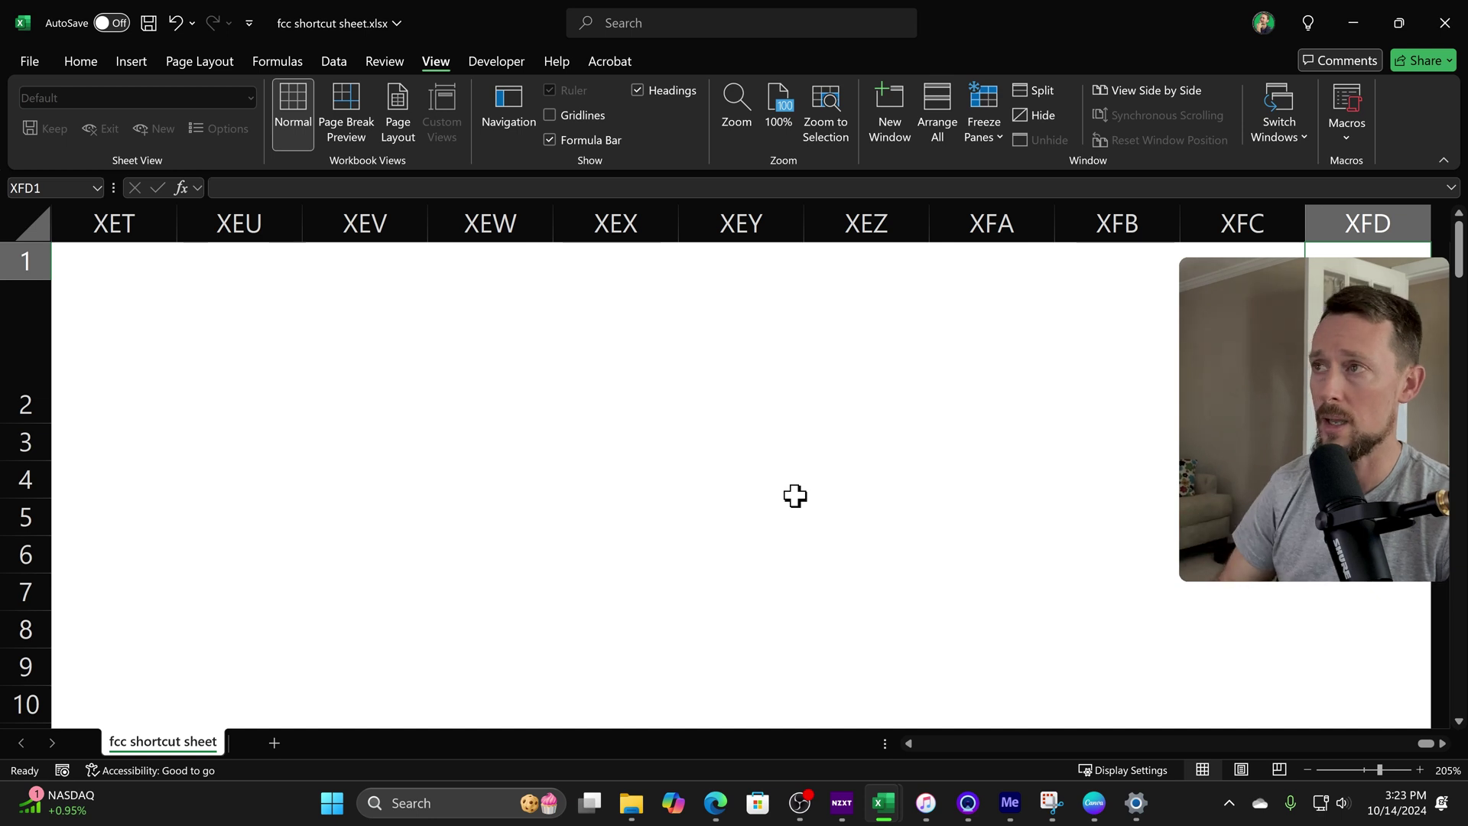
{"action": "key", "text": "ctrl+Left"}
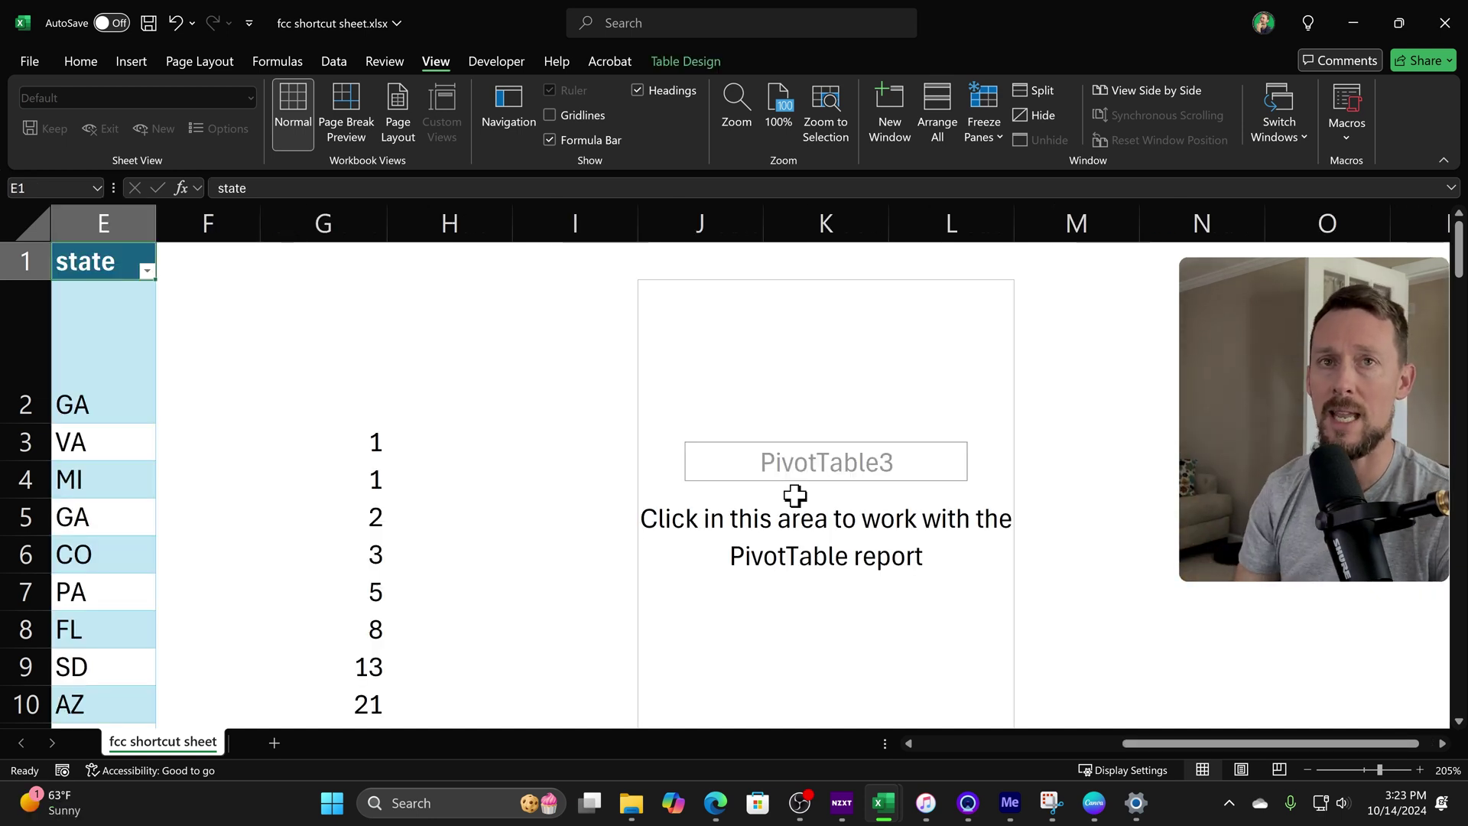
{"action": "key", "text": "ctrl+Down"}
{"action": "key", "text": "ctrl+Left"}
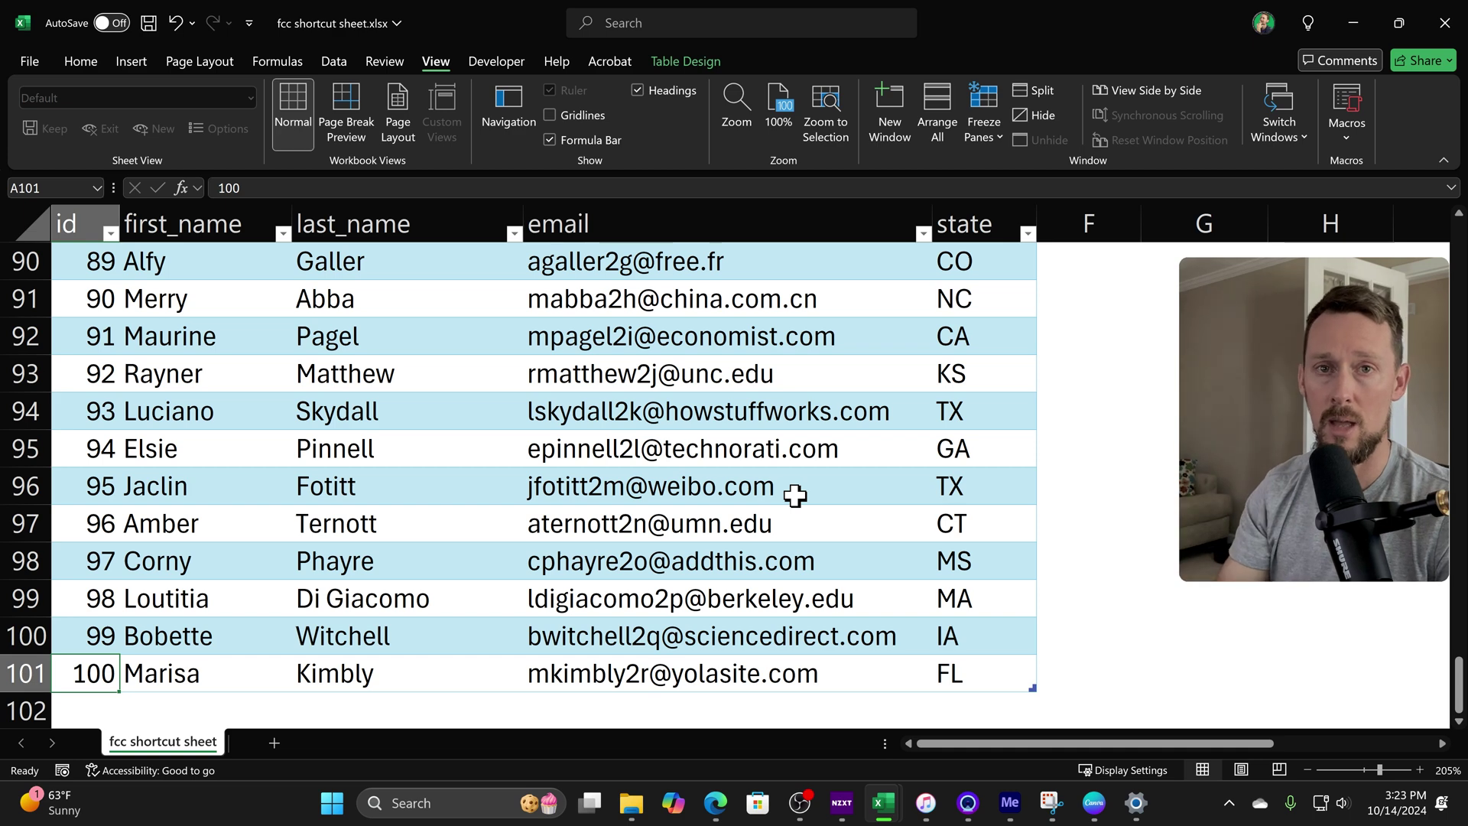
{"action": "key", "text": "ctrl+Down"}
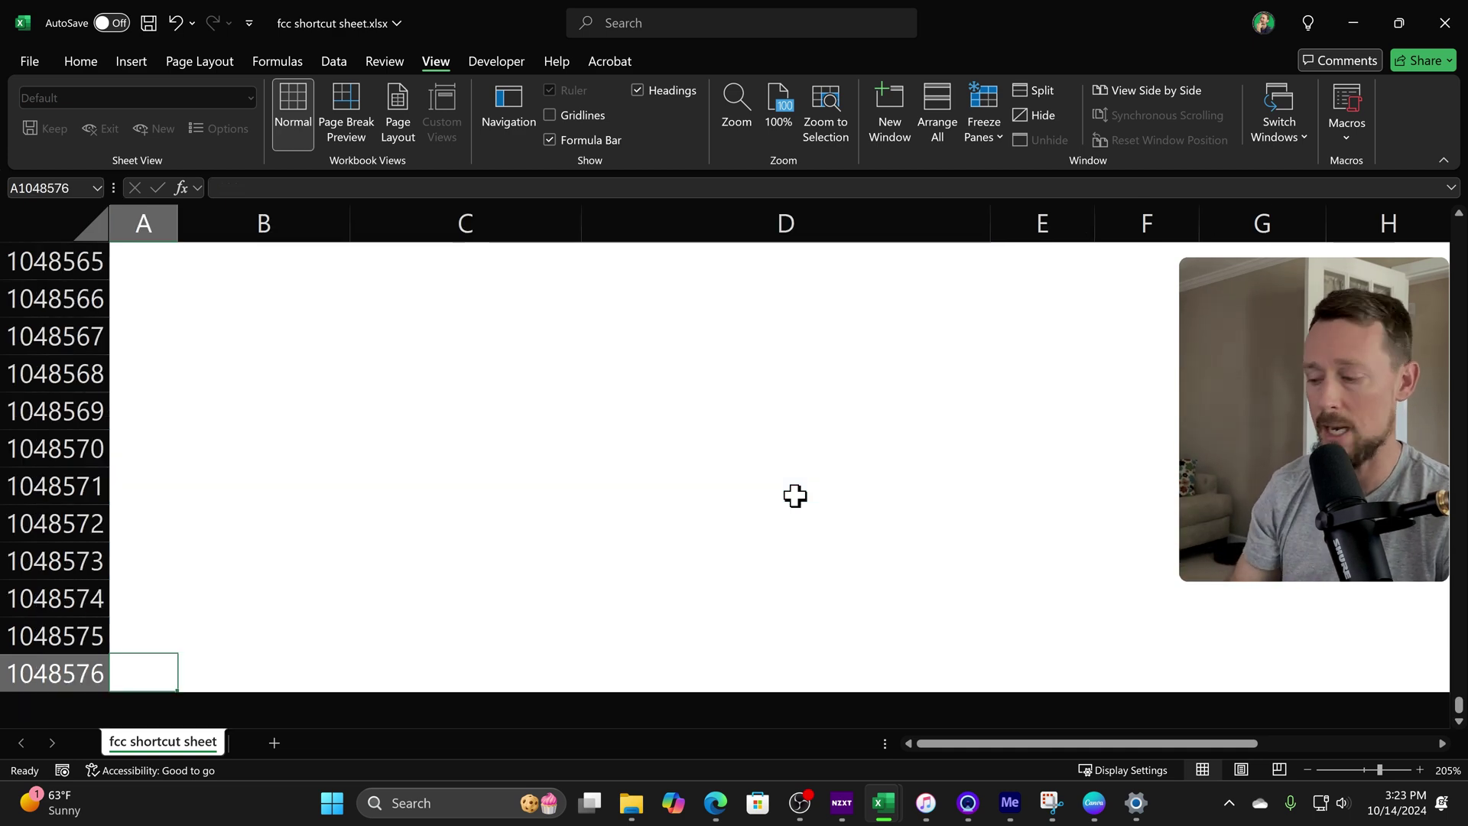
{"action": "key", "text": "ctrl+Up"}
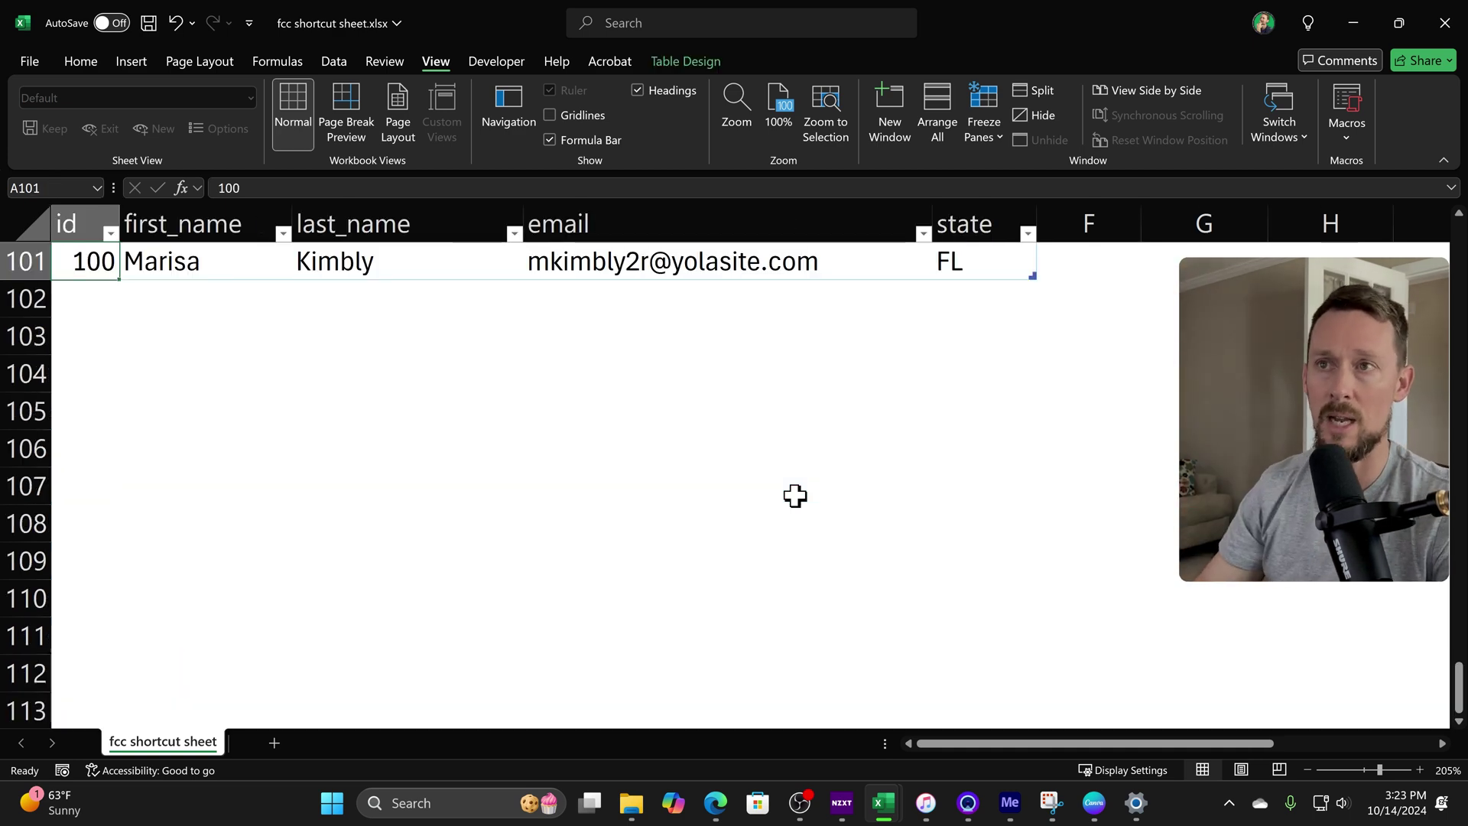
{"action": "key", "text": "ctrl+Up"}
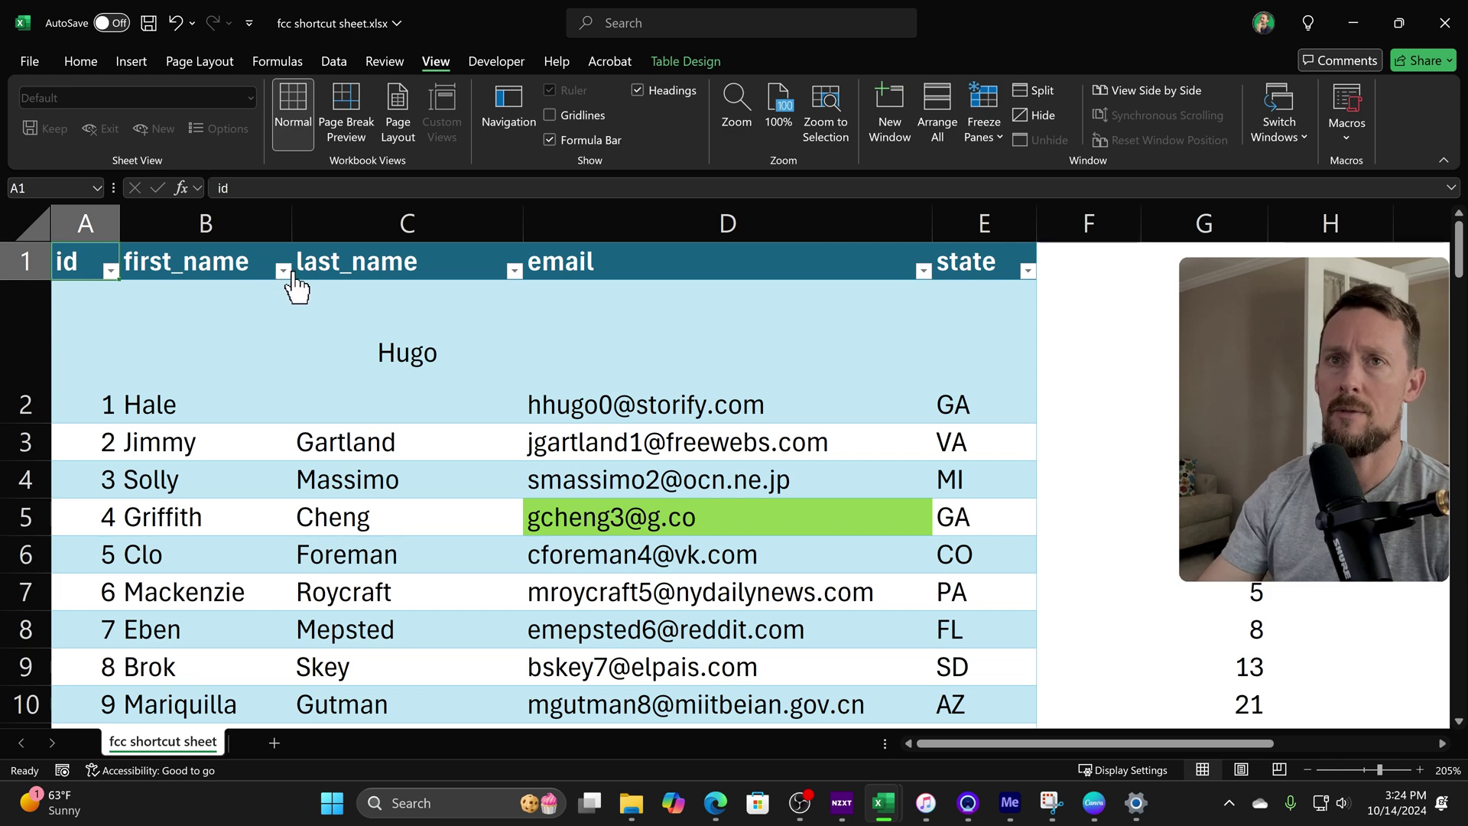
{"action": "left_click", "coordinate": [284, 271]}
{"action": "key", "text": "Escape"}
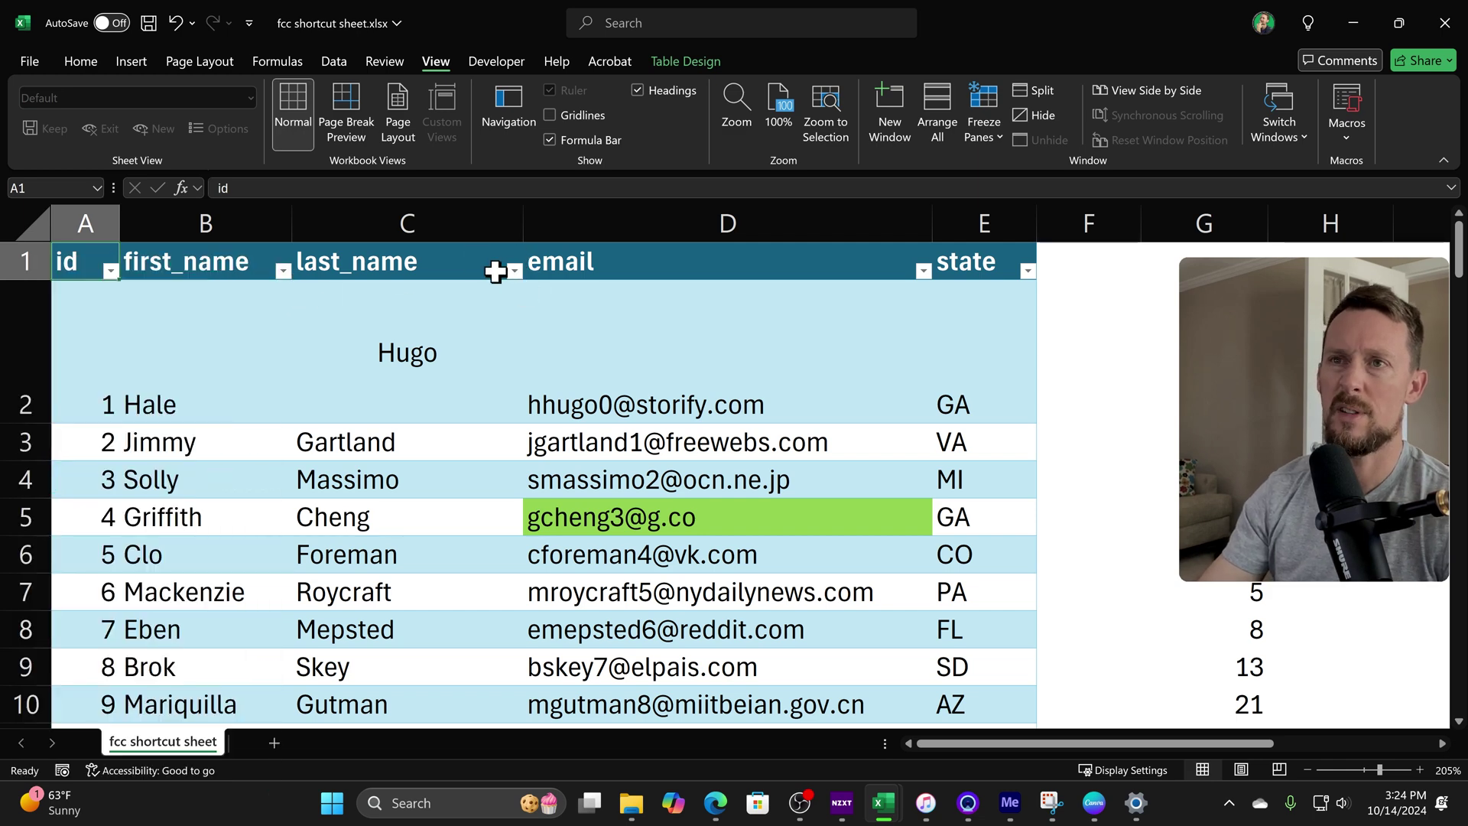
{"action": "key", "text": "Right"}
{"action": "key", "text": "Right"}
{"action": "key", "text": "Right"}
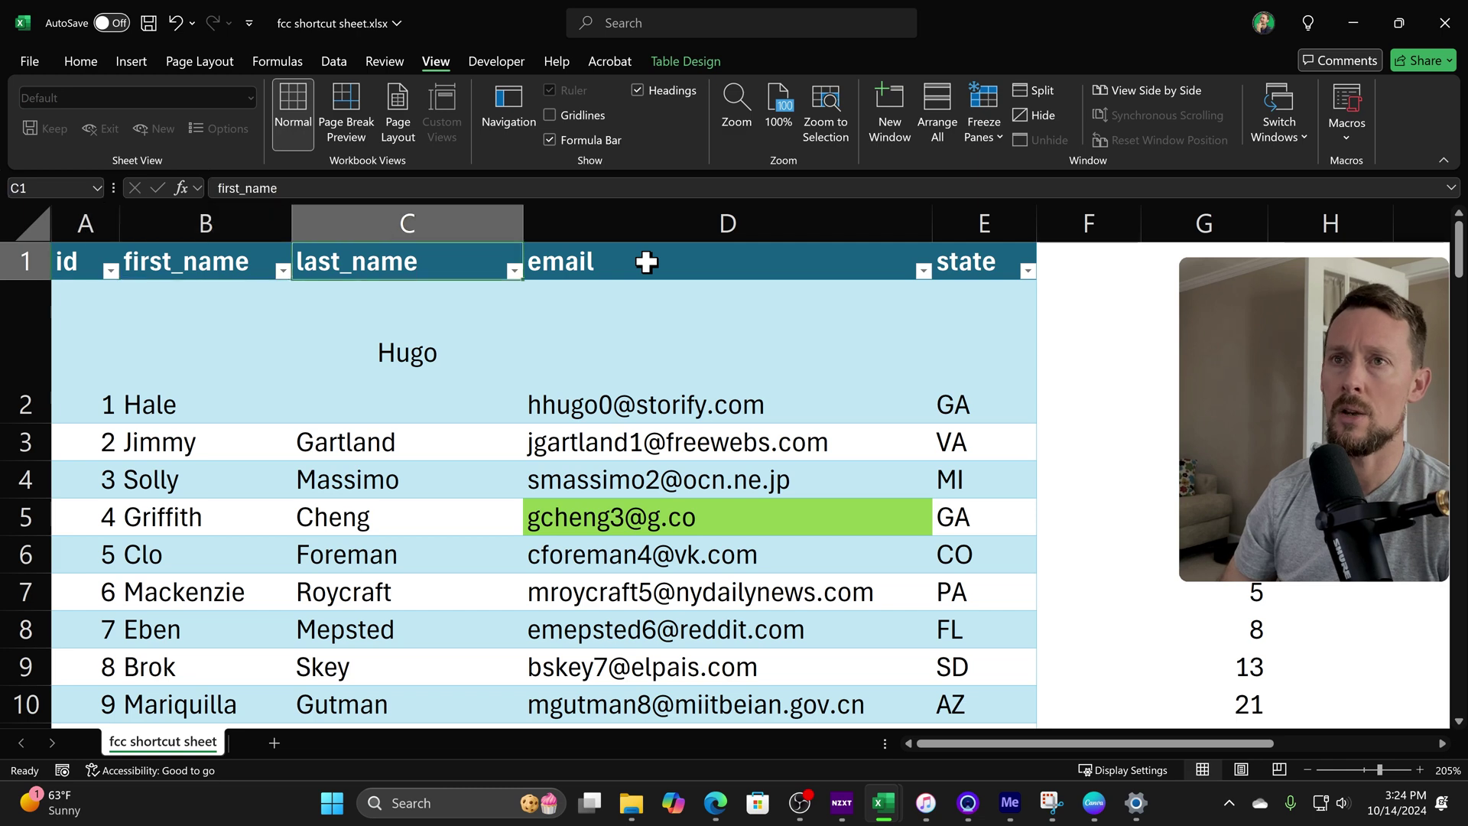
{"action": "key", "text": "alt+Down"}
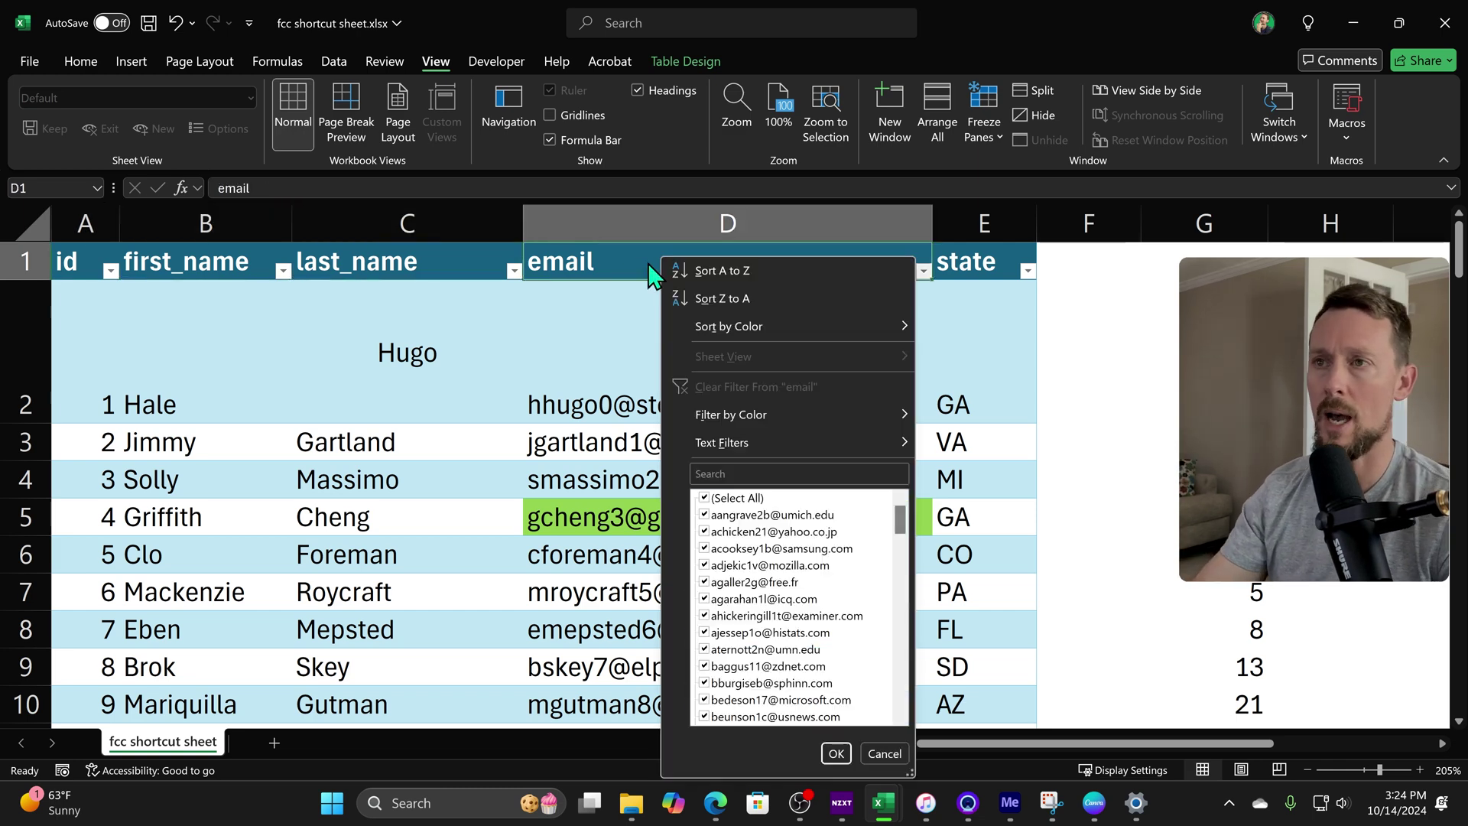
{"action": "mouse_move", "coordinate": [812, 318]}
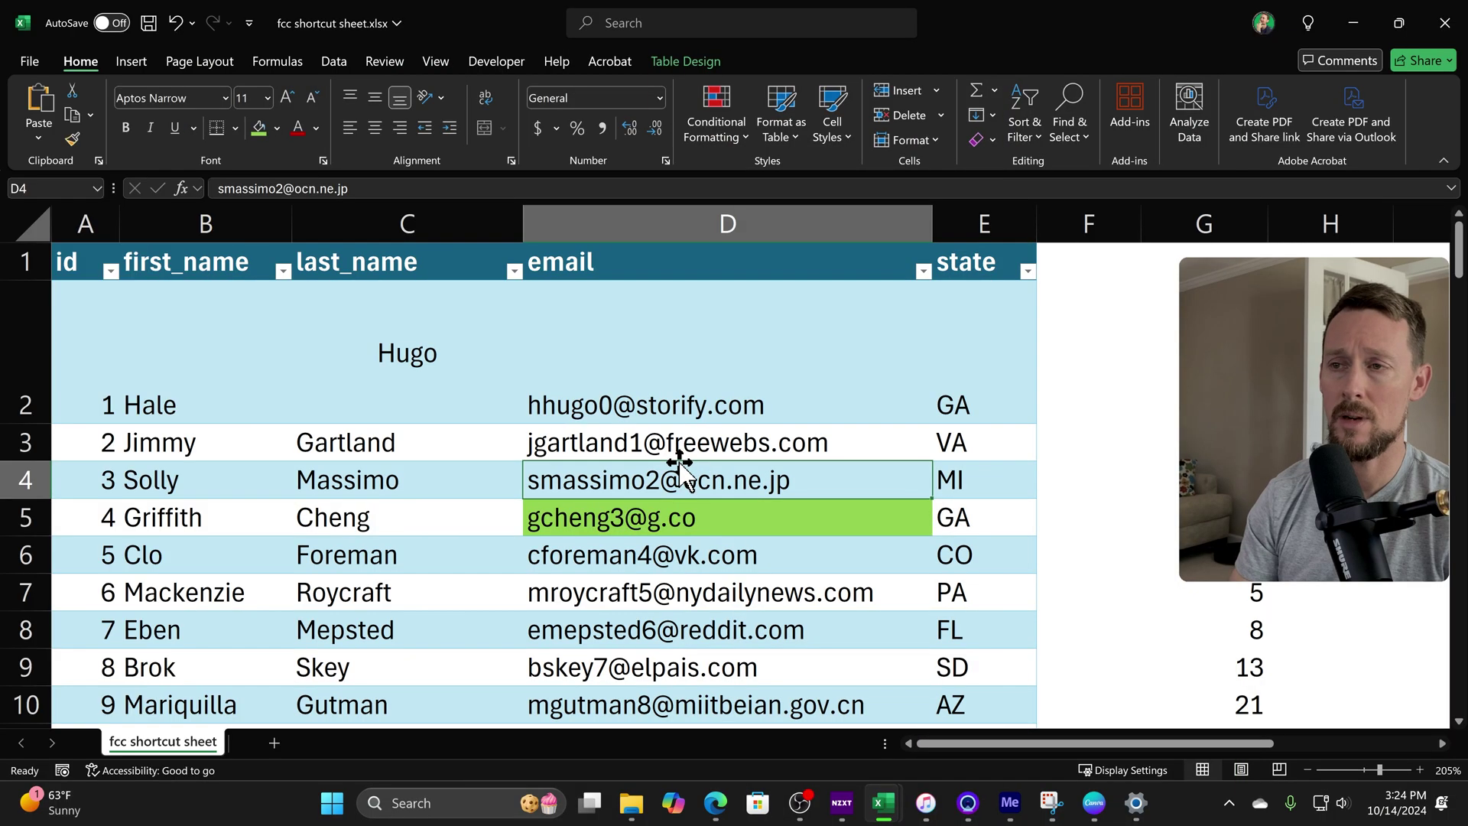
- Insert a state slicer for the contact table and move it to the table's right
{"action": "left_click", "coordinate": [691, 437]}
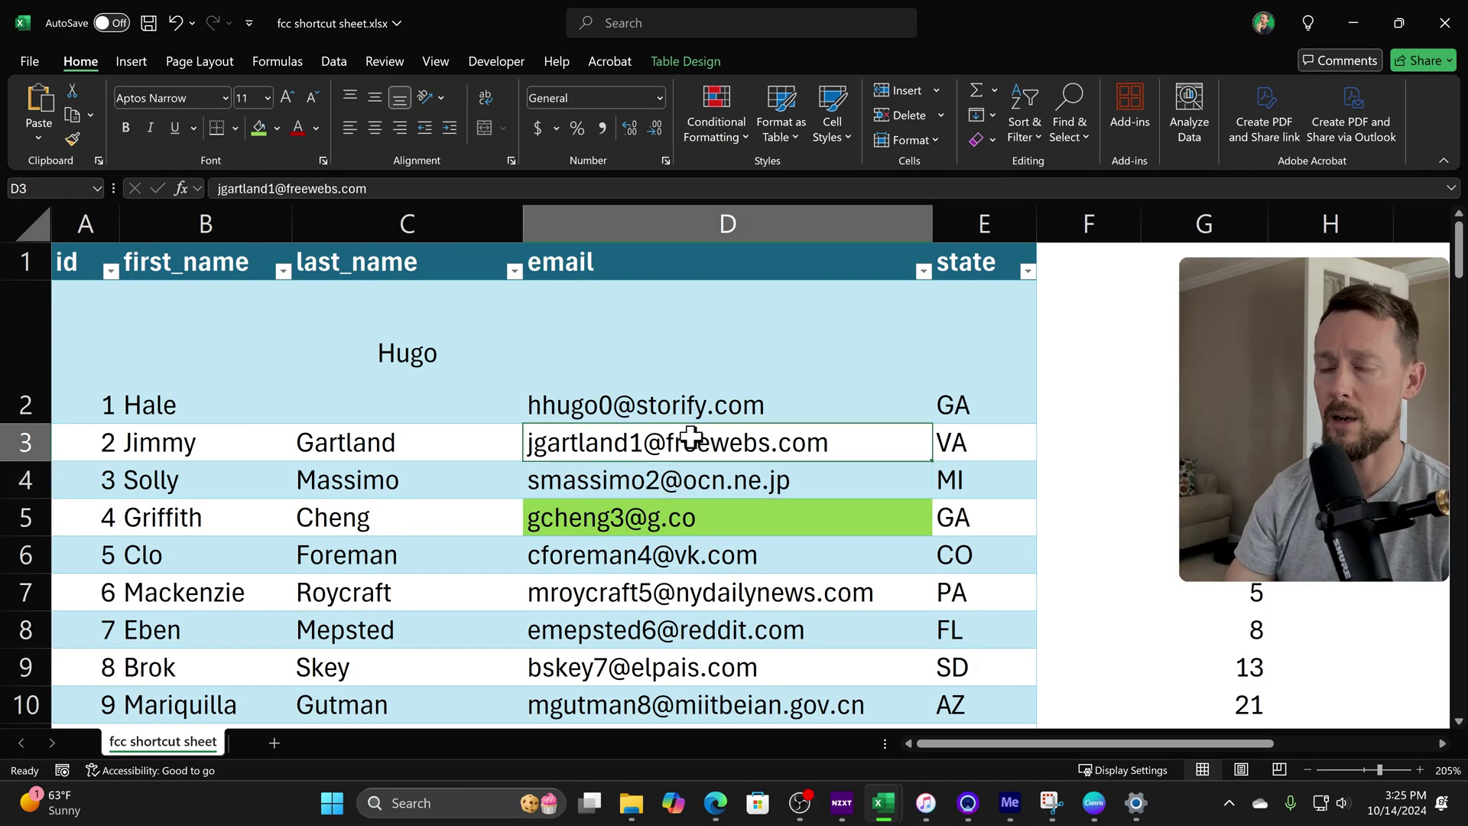
{"action": "key", "text": "alt+n"}
{"action": "key", "text": "s"}
{"action": "key", "text": "f"}
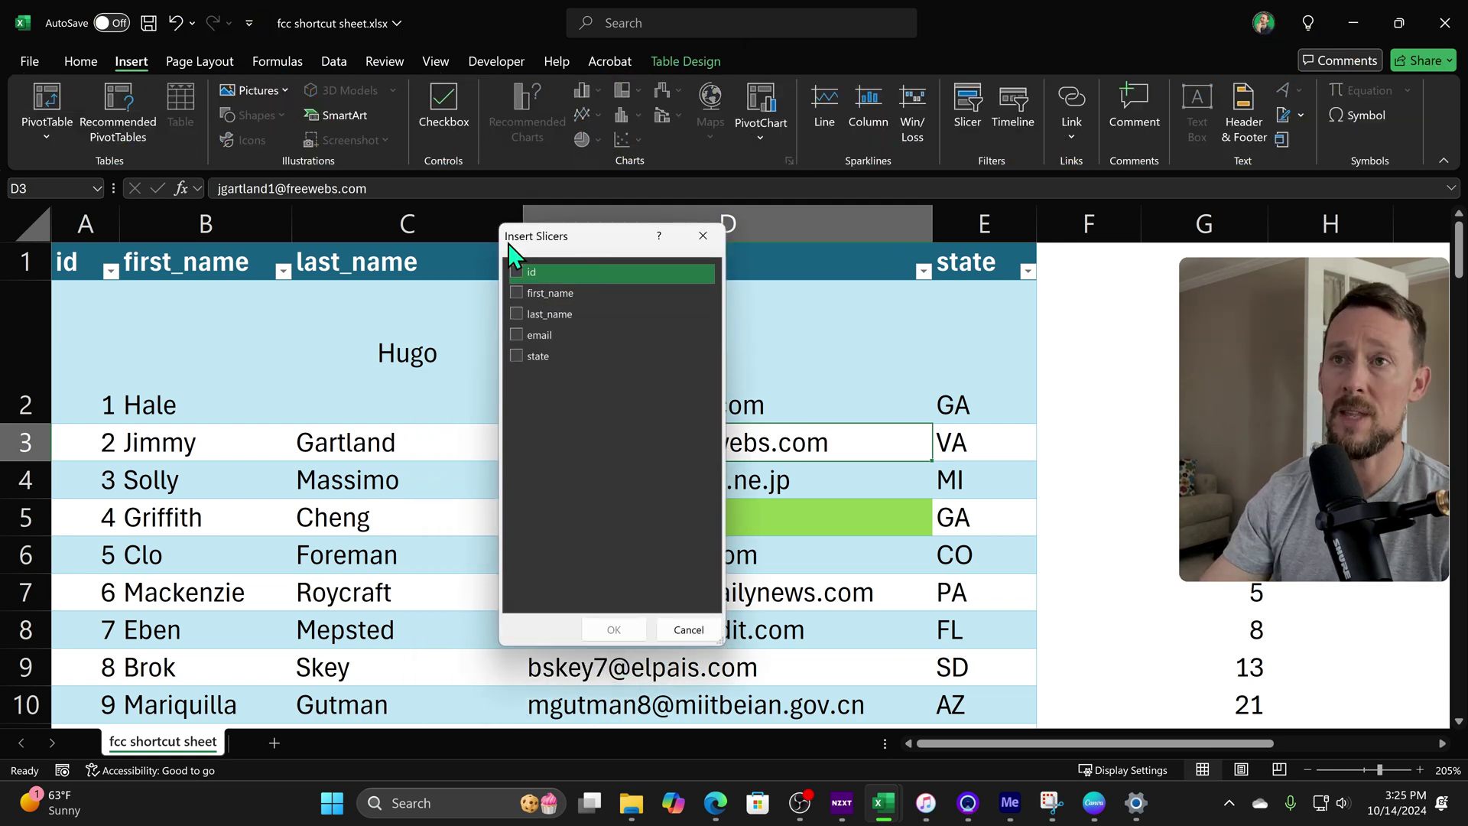
{"action": "left_click", "coordinate": [514, 353]}
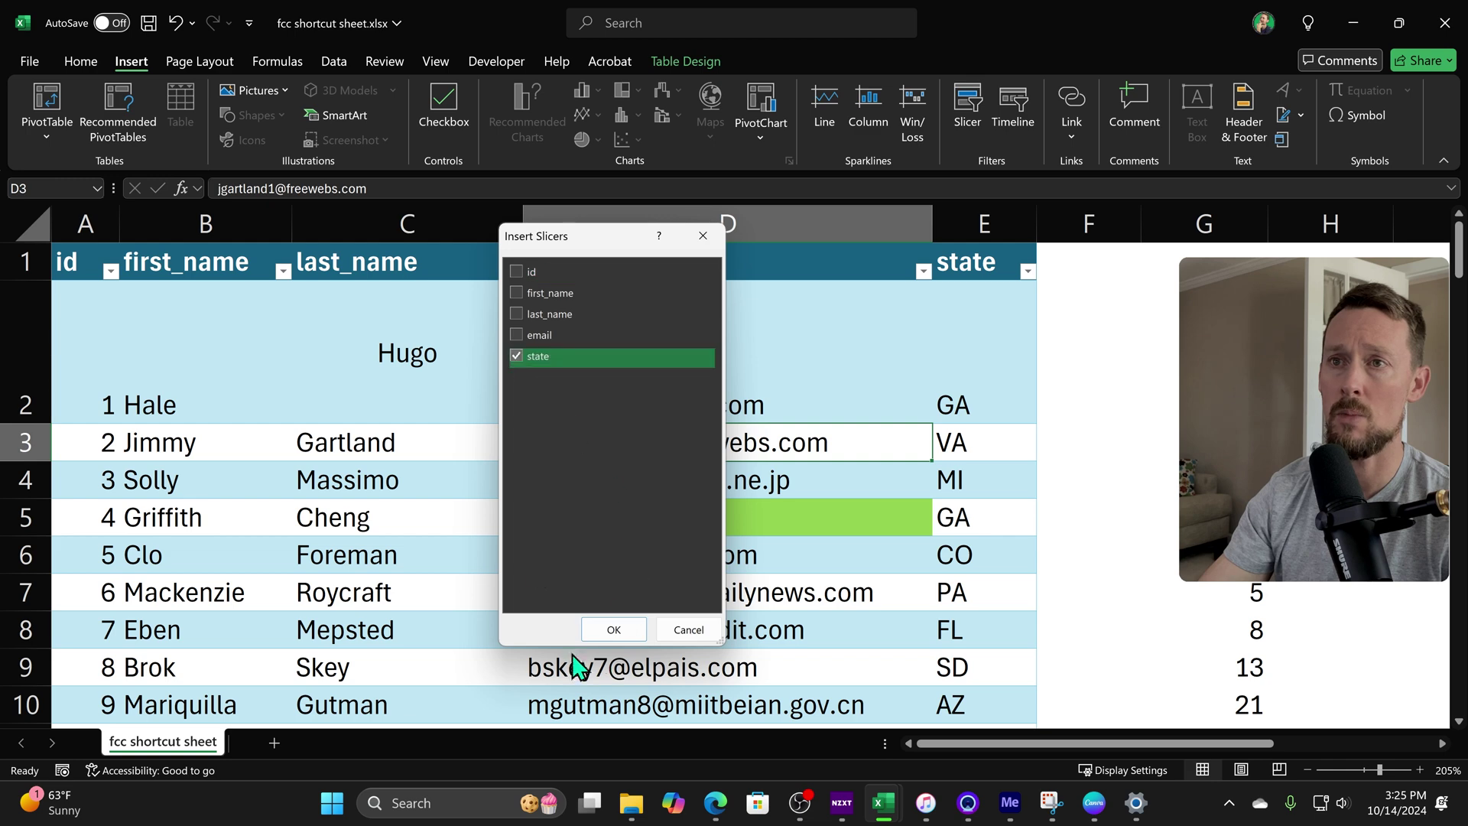
{"action": "left_click", "coordinate": [613, 630]}
{"action": "left_click_drag", "start_coordinate": [744, 285], "coordinate": [1269, 262]}
- Filter by AZ, AL, CA and CT in turn, then multi-select CO, CA and AZ and deselect CA
{"action": "left_click", "coordinate": [1139, 450]}
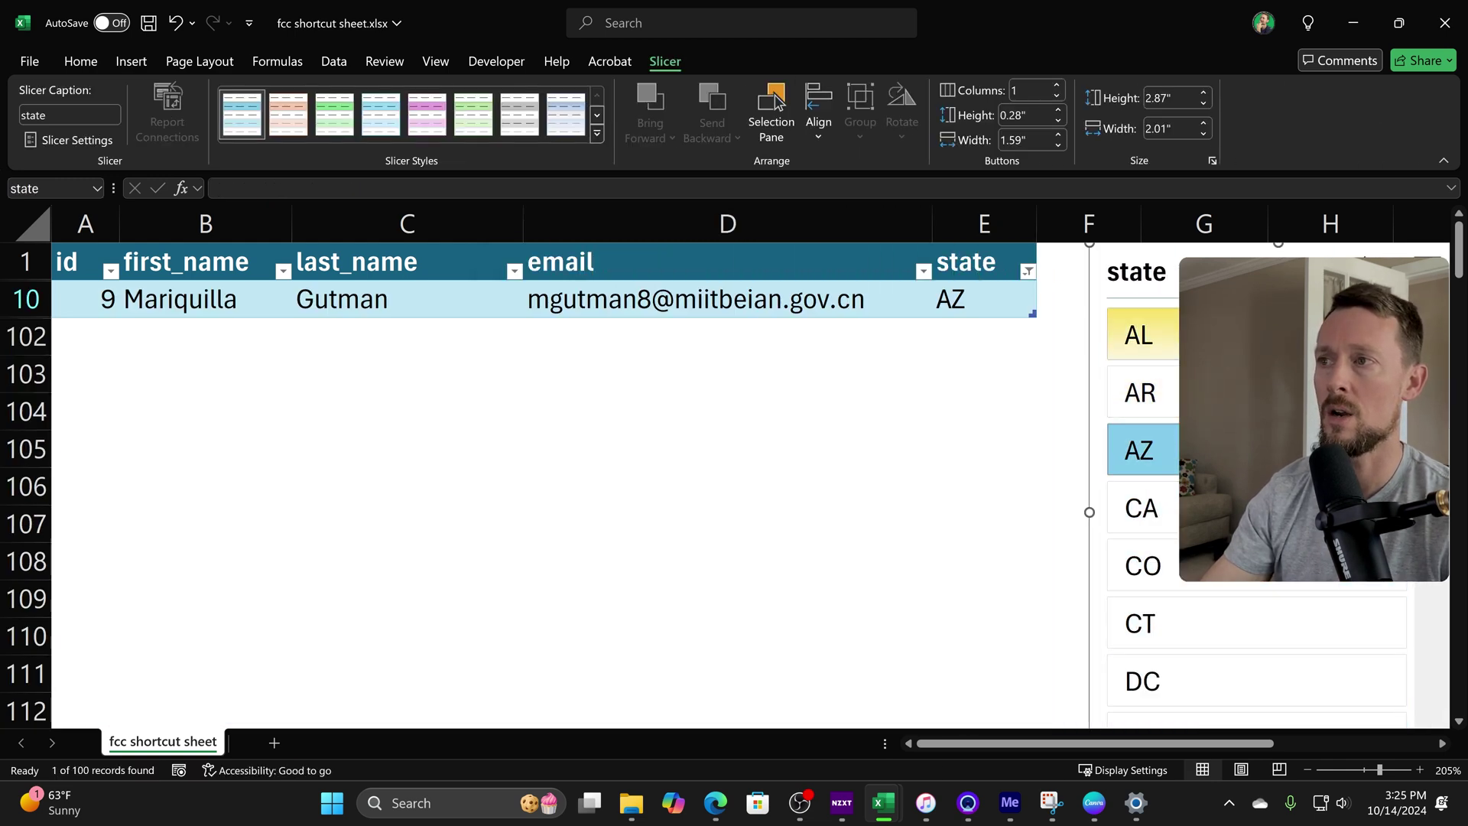
{"action": "left_click", "coordinate": [1139, 335]}
{"action": "left_click", "coordinate": [1142, 507]}
{"action": "left_click", "coordinate": [1180, 627]}
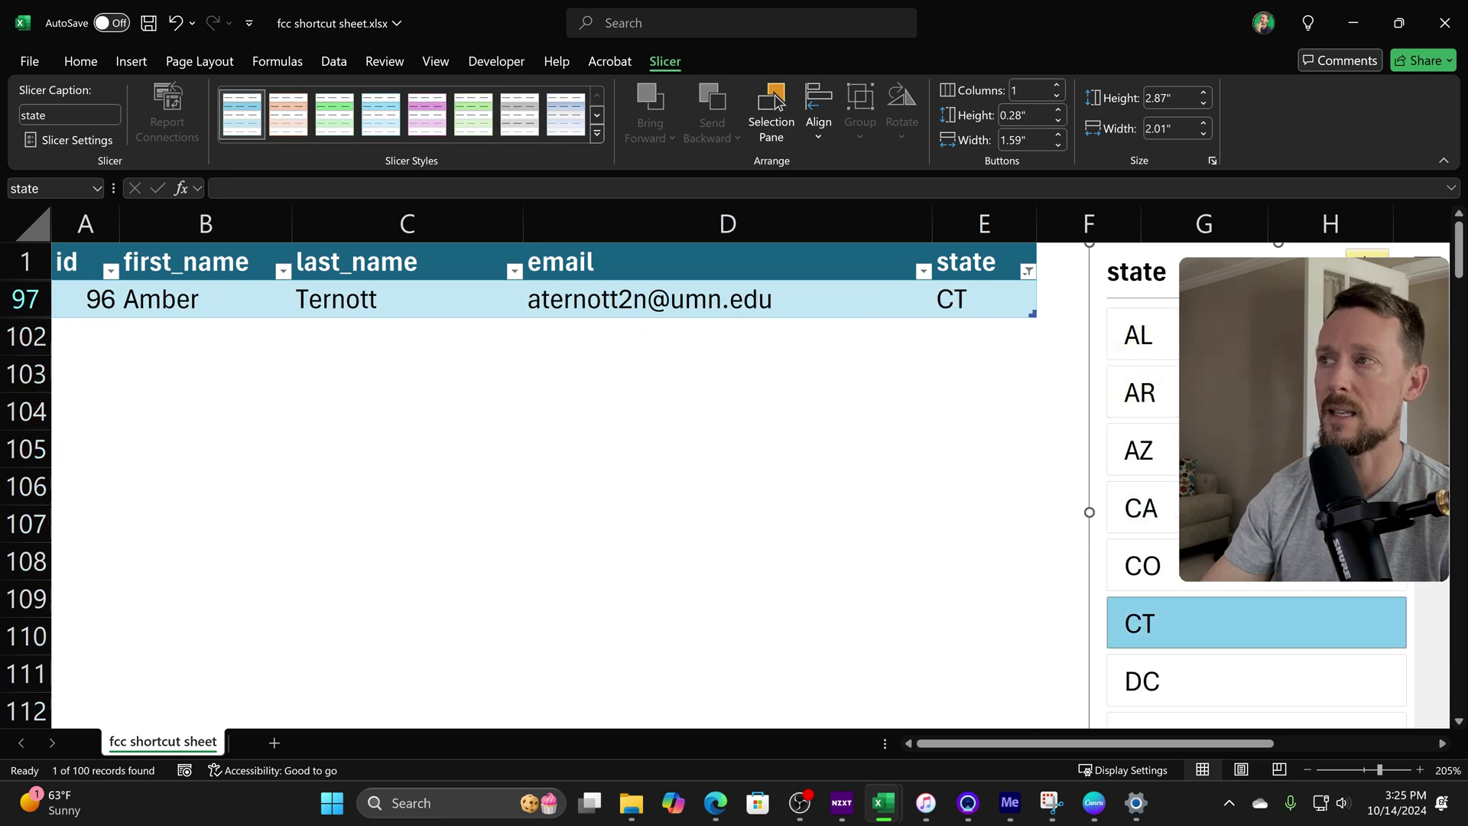
{"action": "left_click", "coordinate": [1179, 578], "text": "ctrl"}
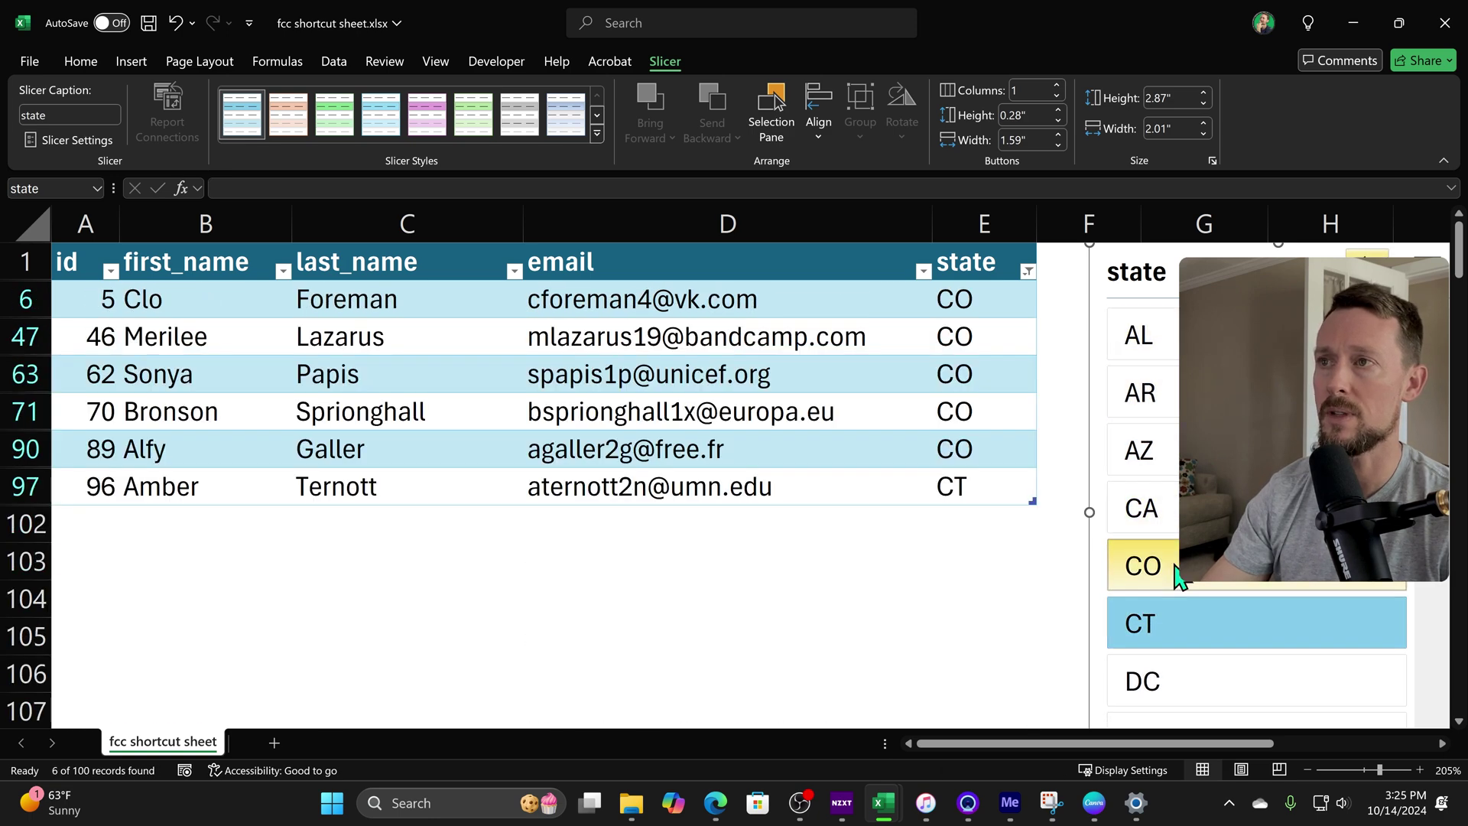
{"action": "left_click", "coordinate": [1170, 505], "text": "ctrl"}
{"action": "left_click", "coordinate": [1159, 459], "text": "ctrl"}
{"action": "left_click", "coordinate": [1162, 506], "text": "ctrl"}
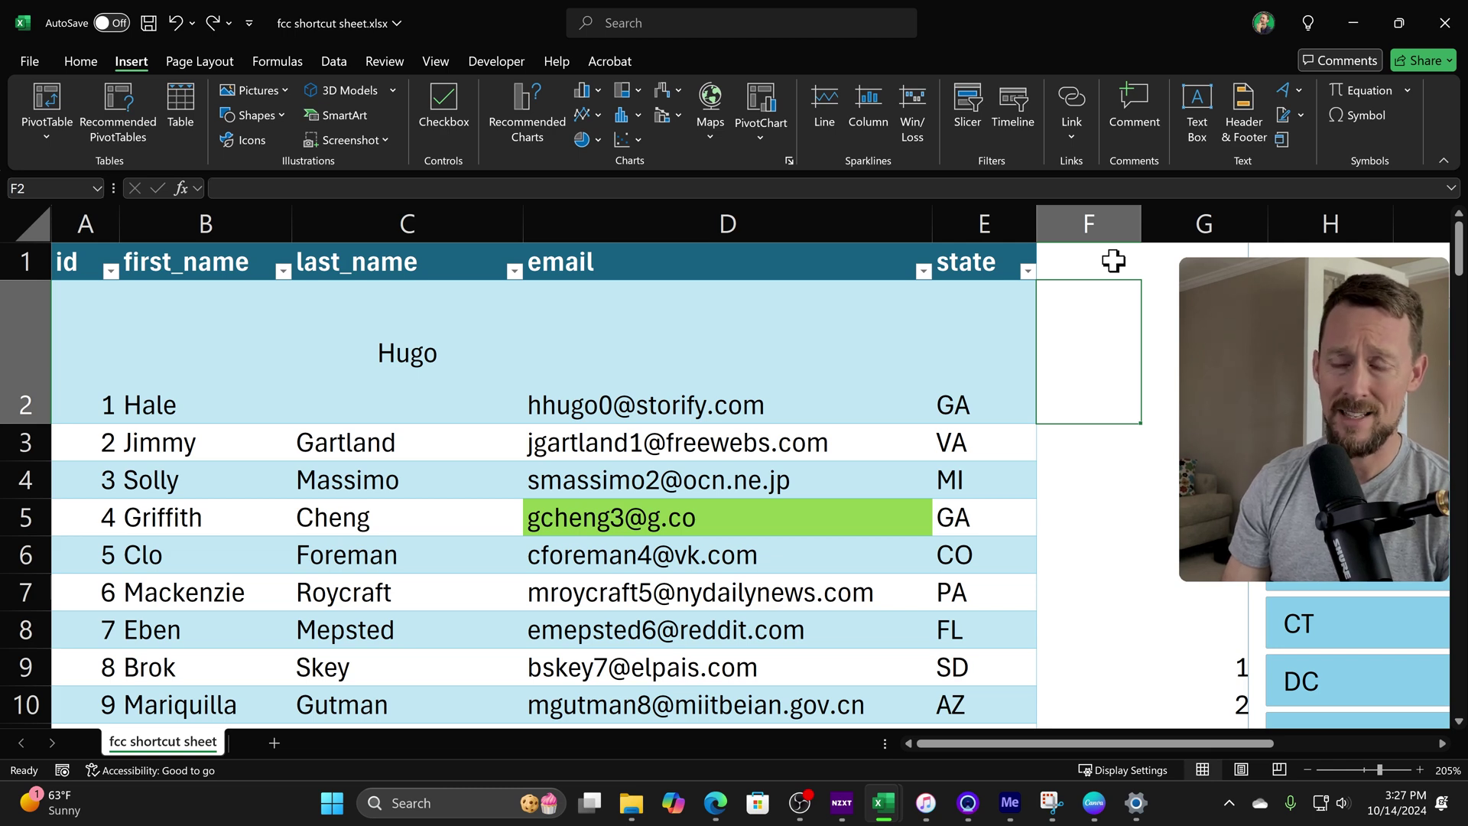
- Insert a checkbox in F2, middle-align it, and toggle it on and off
{"action": "key", "text": "alt+n"}
{"action": "key", "text": "c"}
{"action": "key", "text": "b"}
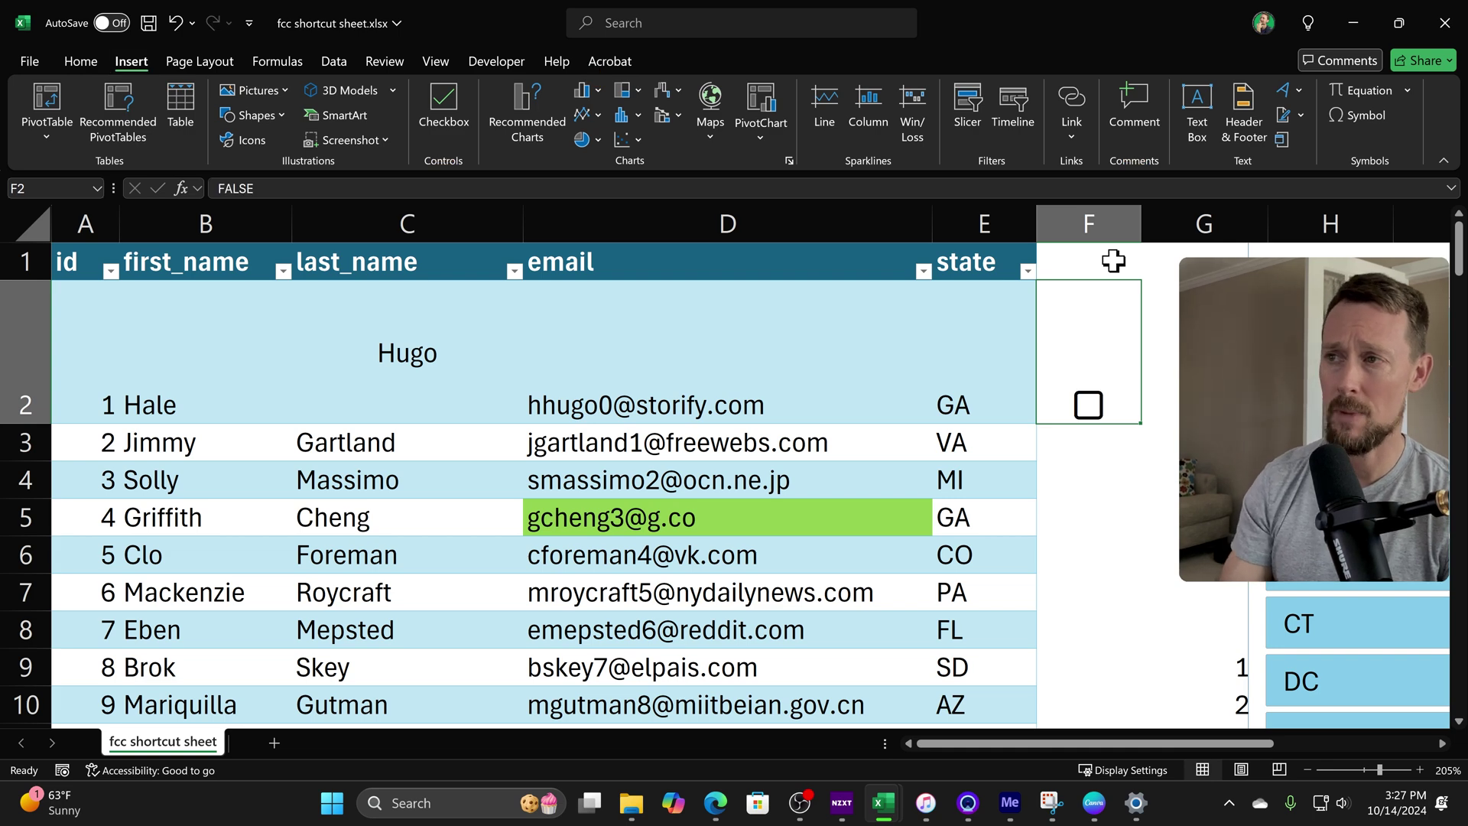
{"action": "key", "text": "alt+h"}
{"action": "key", "text": "a"}
{"action": "key", "text": "m"}
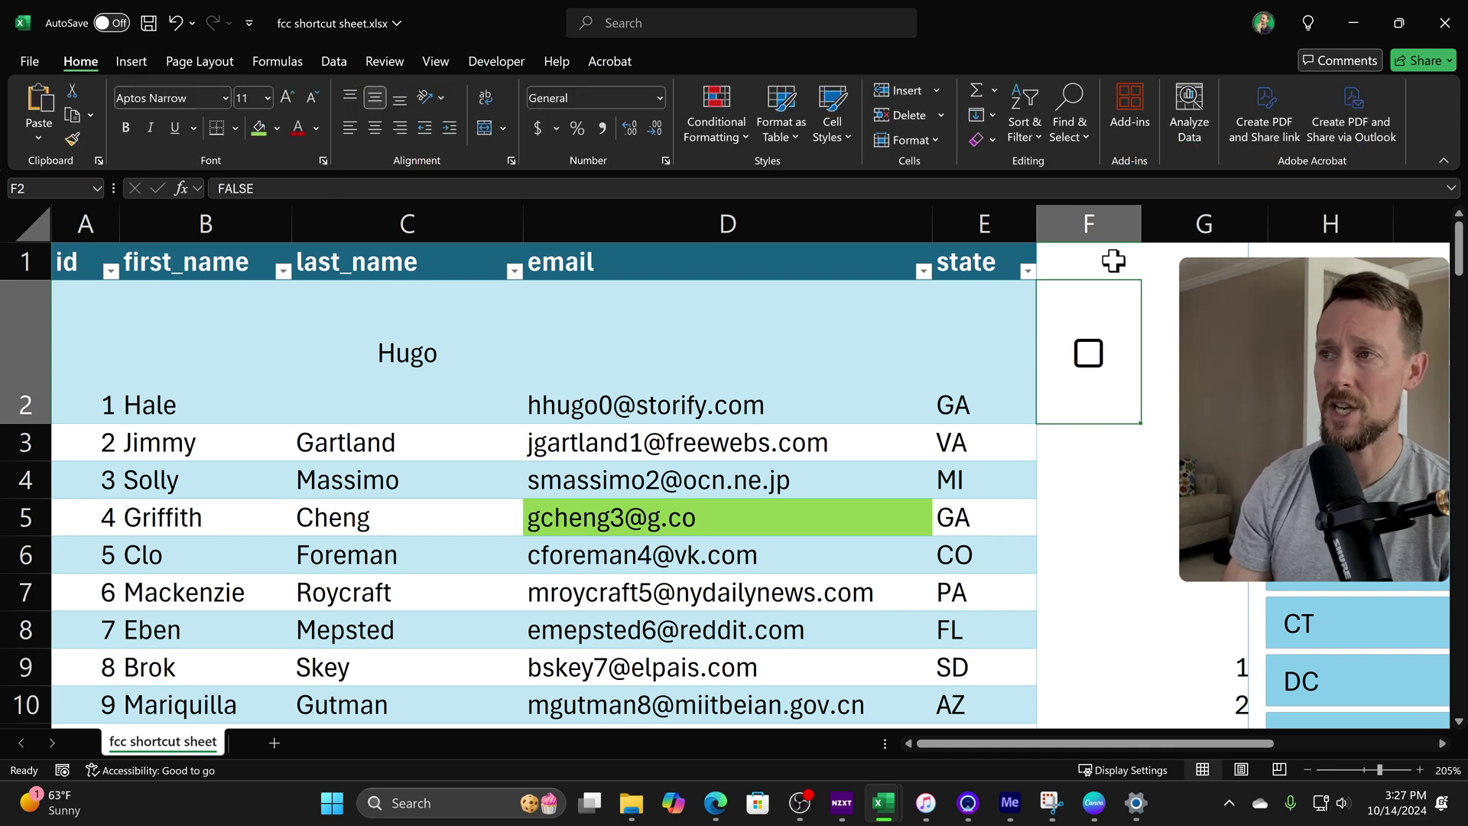
{"action": "key", "text": "space"}
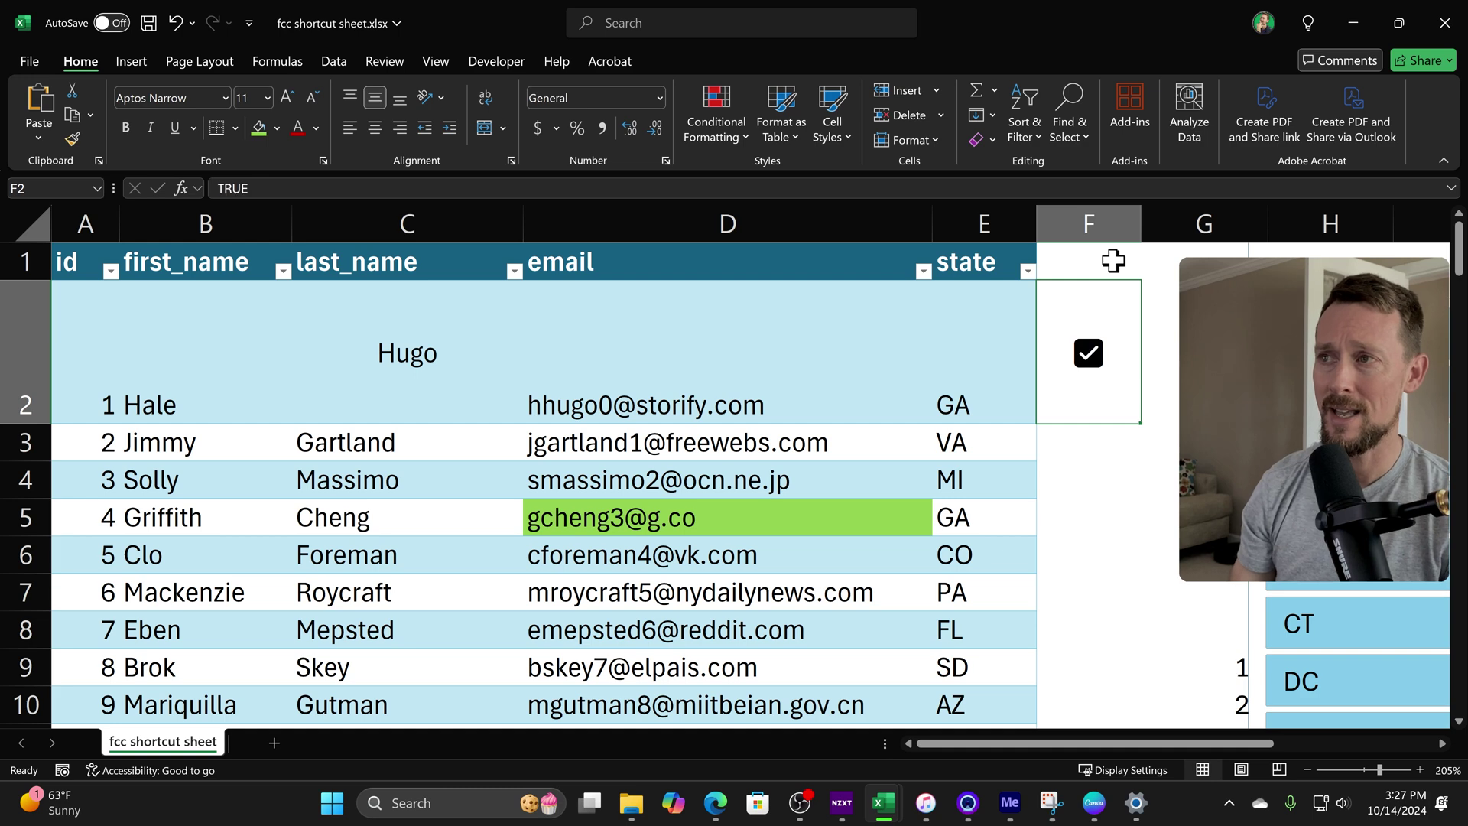
{"action": "key", "text": "space"}
{"action": "key", "text": "space"}
{"action": "key", "text": "space"}
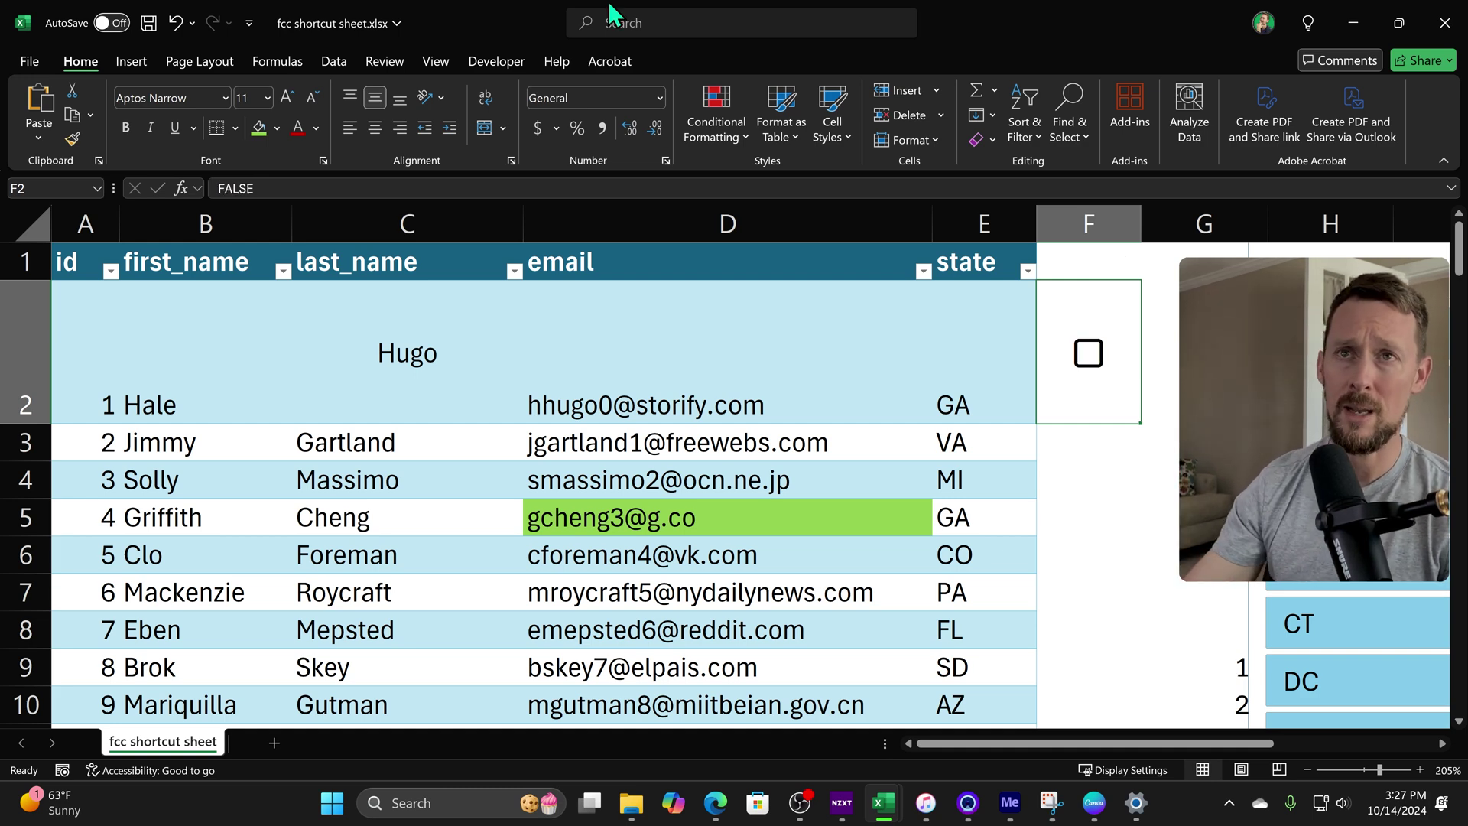
- Set the F2 checkbox's font colour to light blue and tick it
{"action": "key", "text": "alt"}
{"action": "key", "text": "h"}
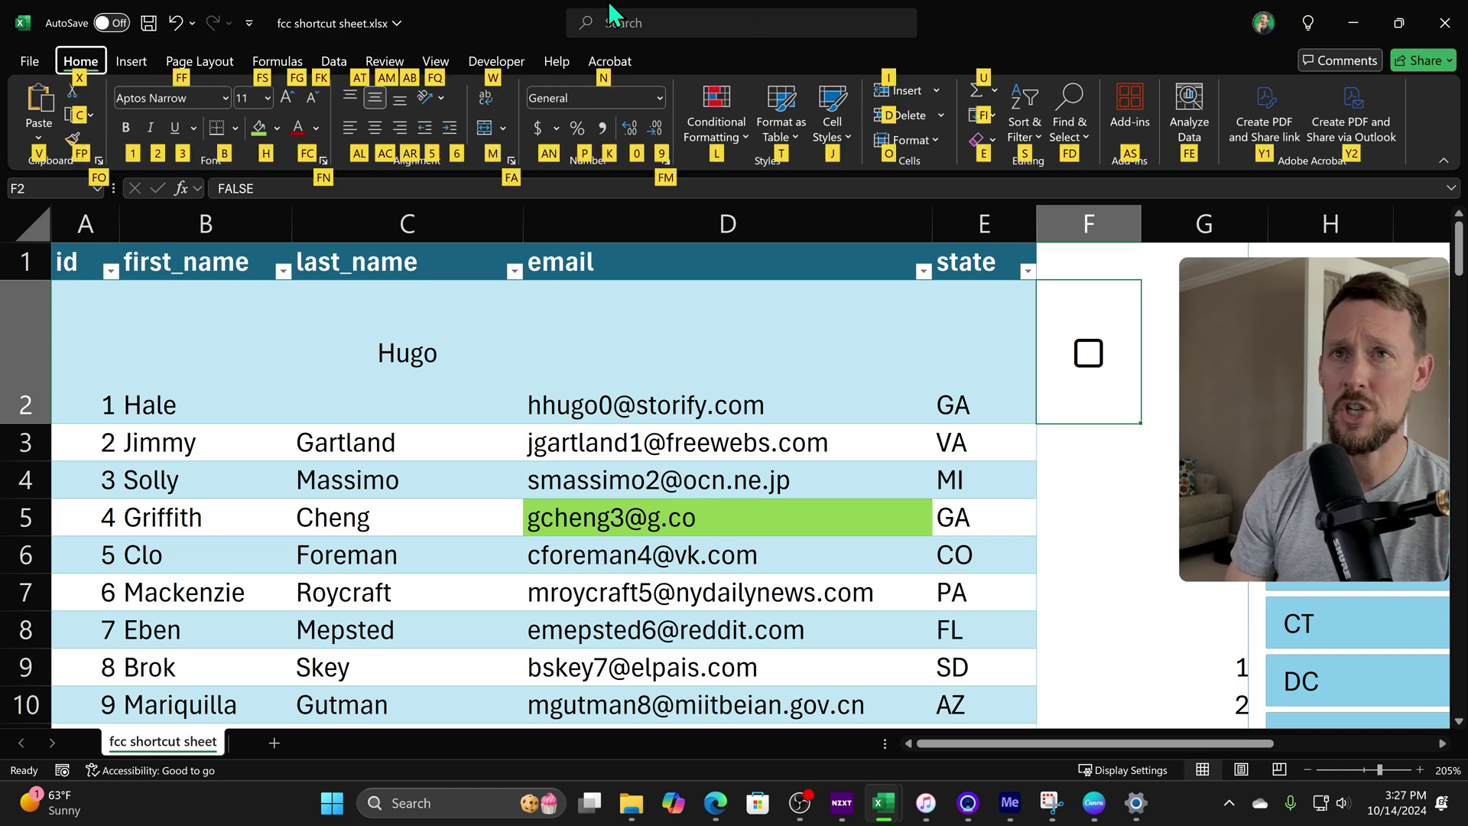
{"action": "key", "text": "f"}
{"action": "key", "text": "c"}
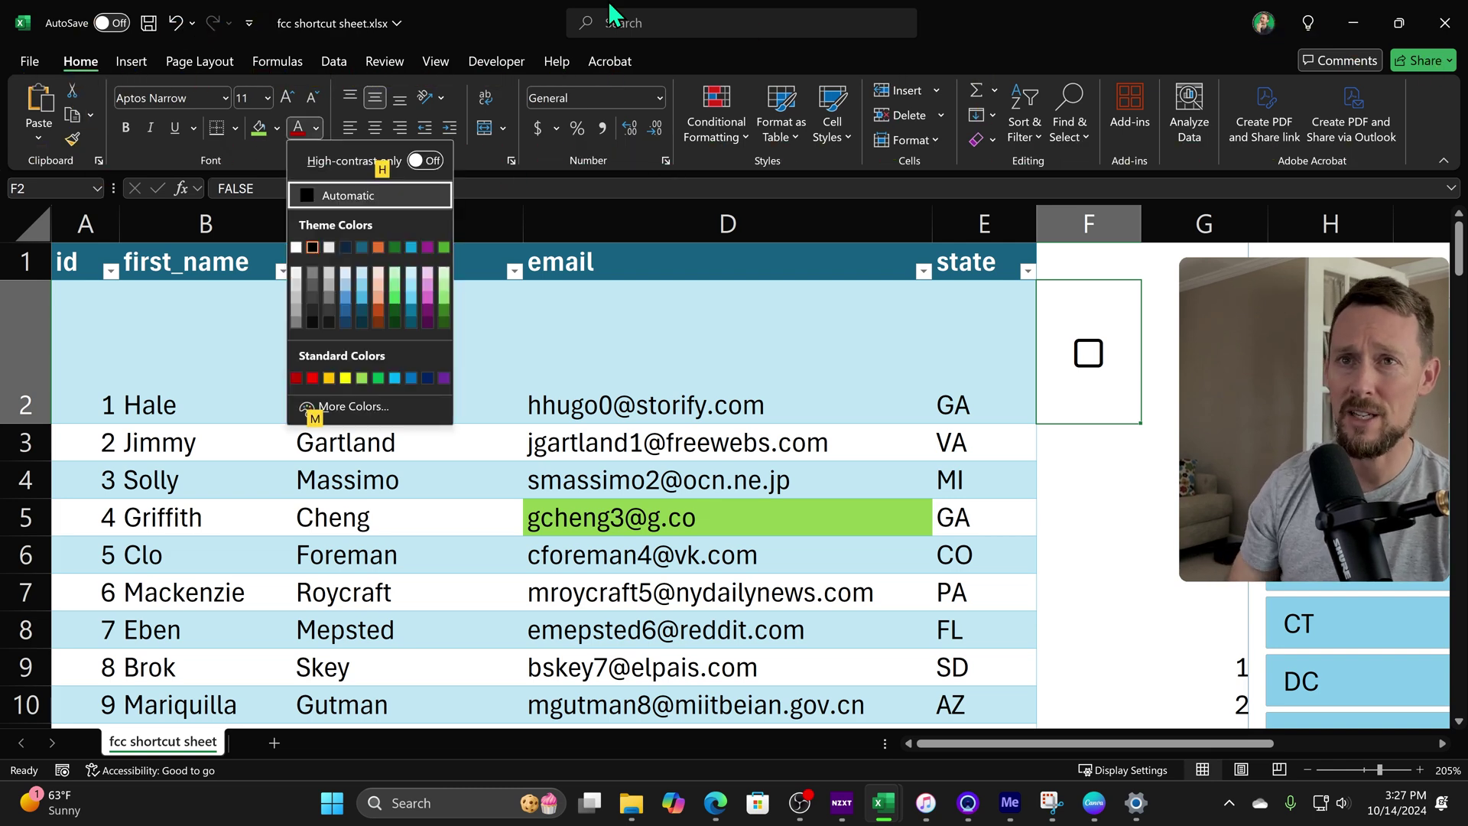
{"action": "key", "text": "Down"}
{"action": "key", "text": "Down"}
{"action": "key", "text": "Down"}
{"action": "key", "text": "Right"}
{"action": "key", "text": "Right"}
{"action": "key", "text": "Down"}
{"action": "key", "text": "Right"}
{"action": "key", "text": "Right"}
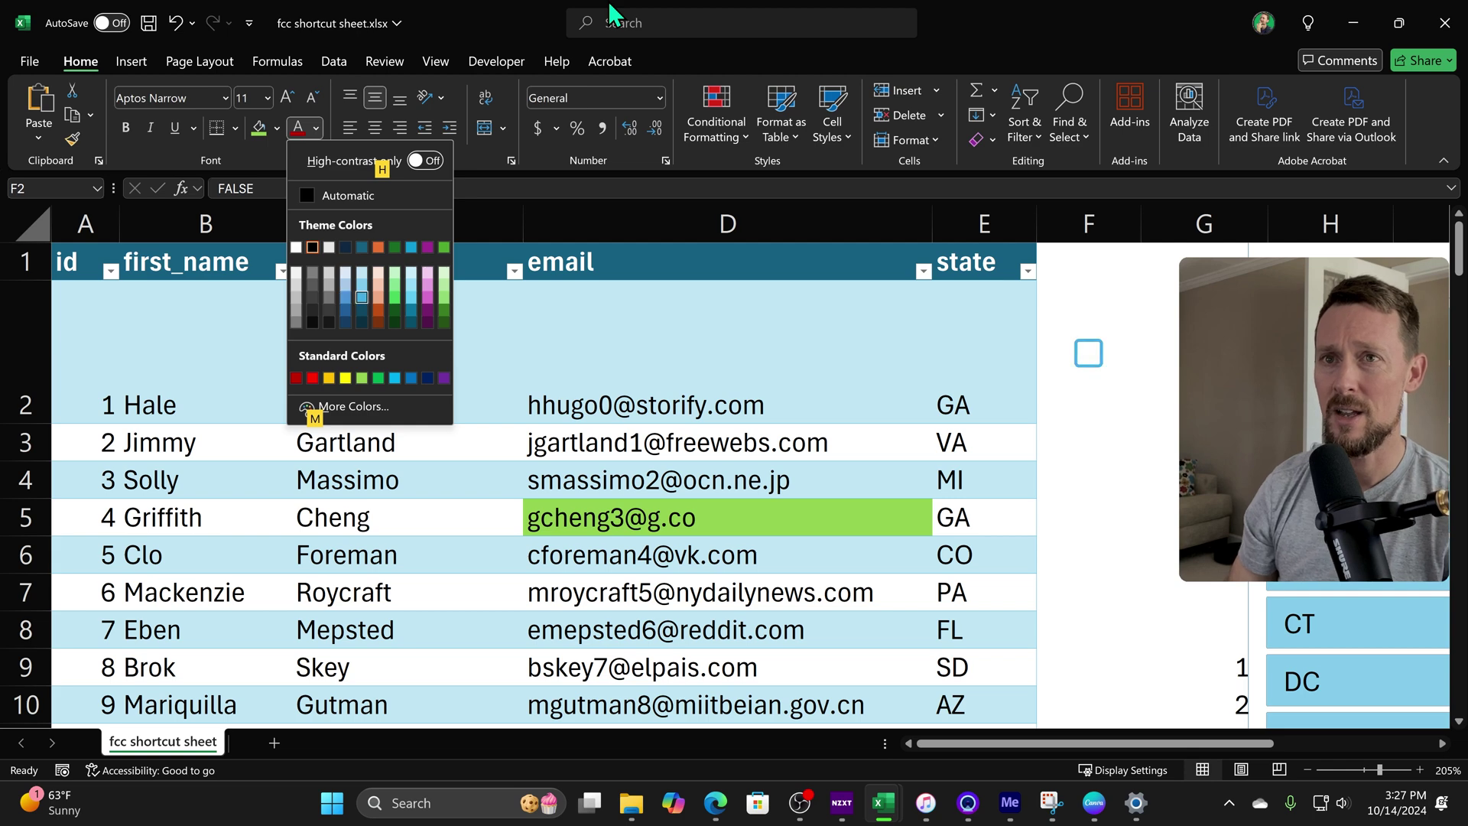
{"action": "key", "text": "Return"}
{"action": "key", "text": "space"}
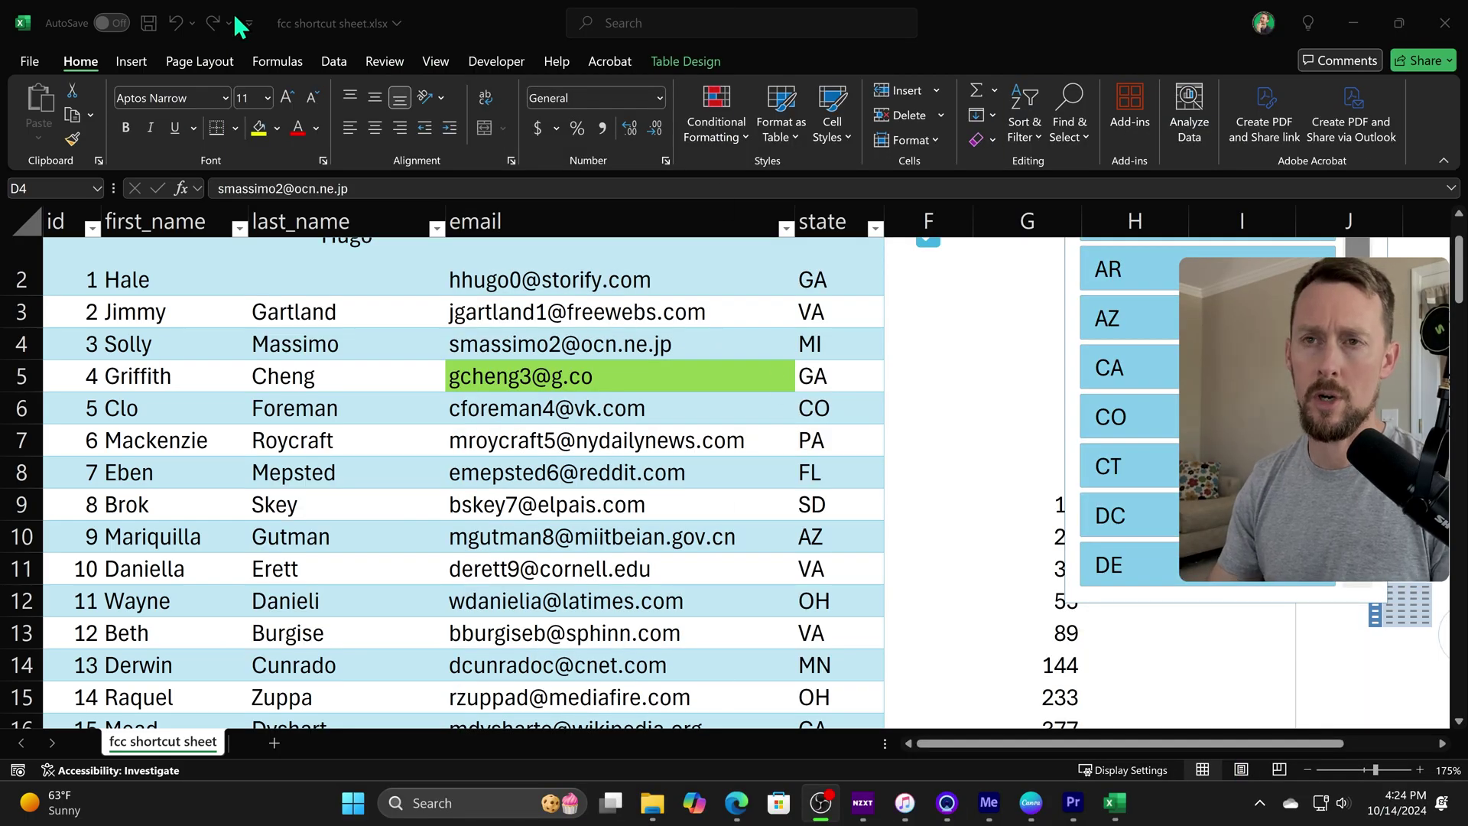
- Browse Recommended Charts, previewing Histogram, Pareto and All Charts, then close without inserting
{"action": "left_click", "coordinate": [359, 19]}
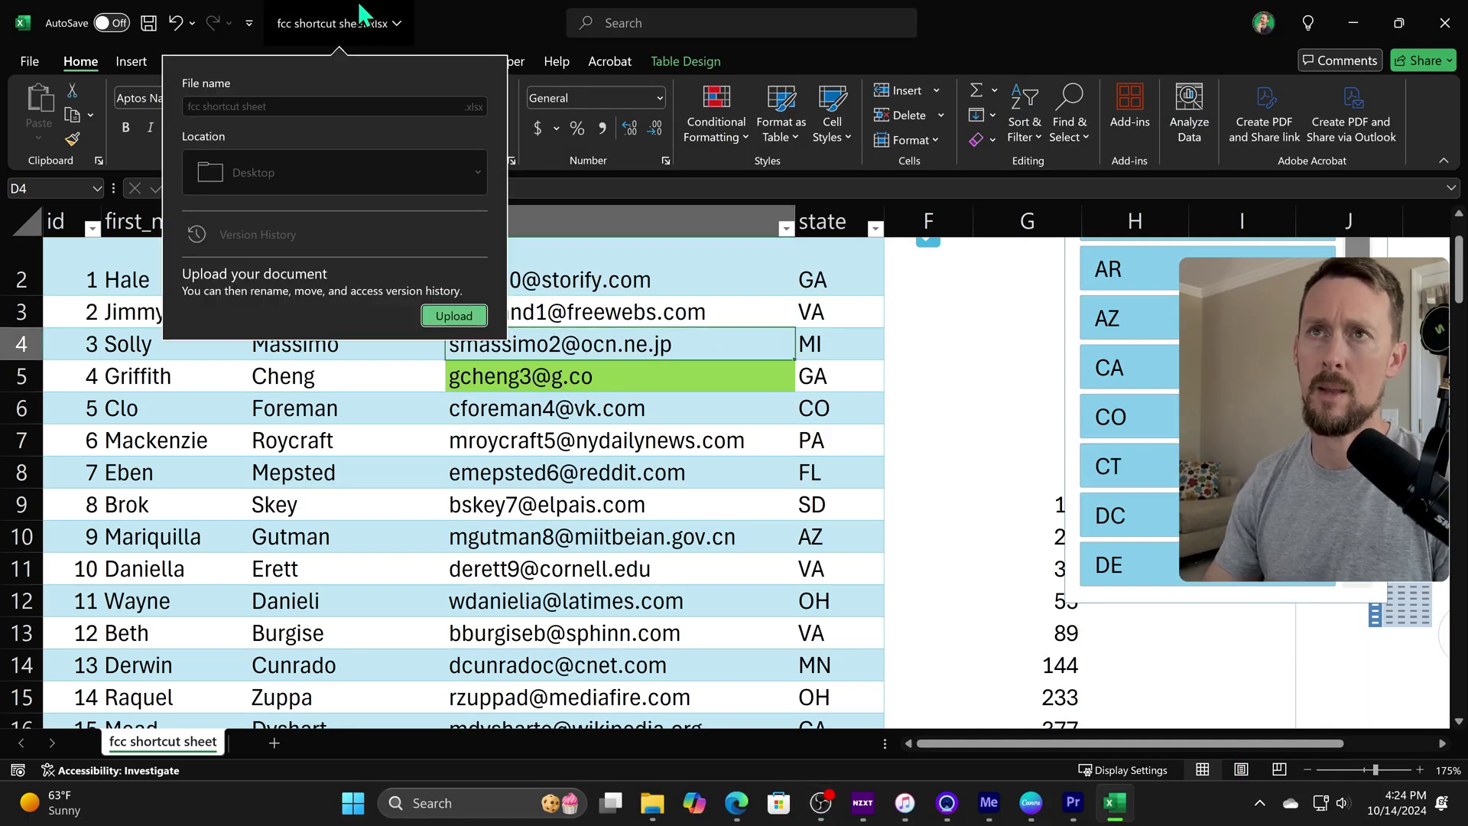
{"action": "left_click", "coordinate": [359, 15]}
{"action": "key", "text": "alt+n"}
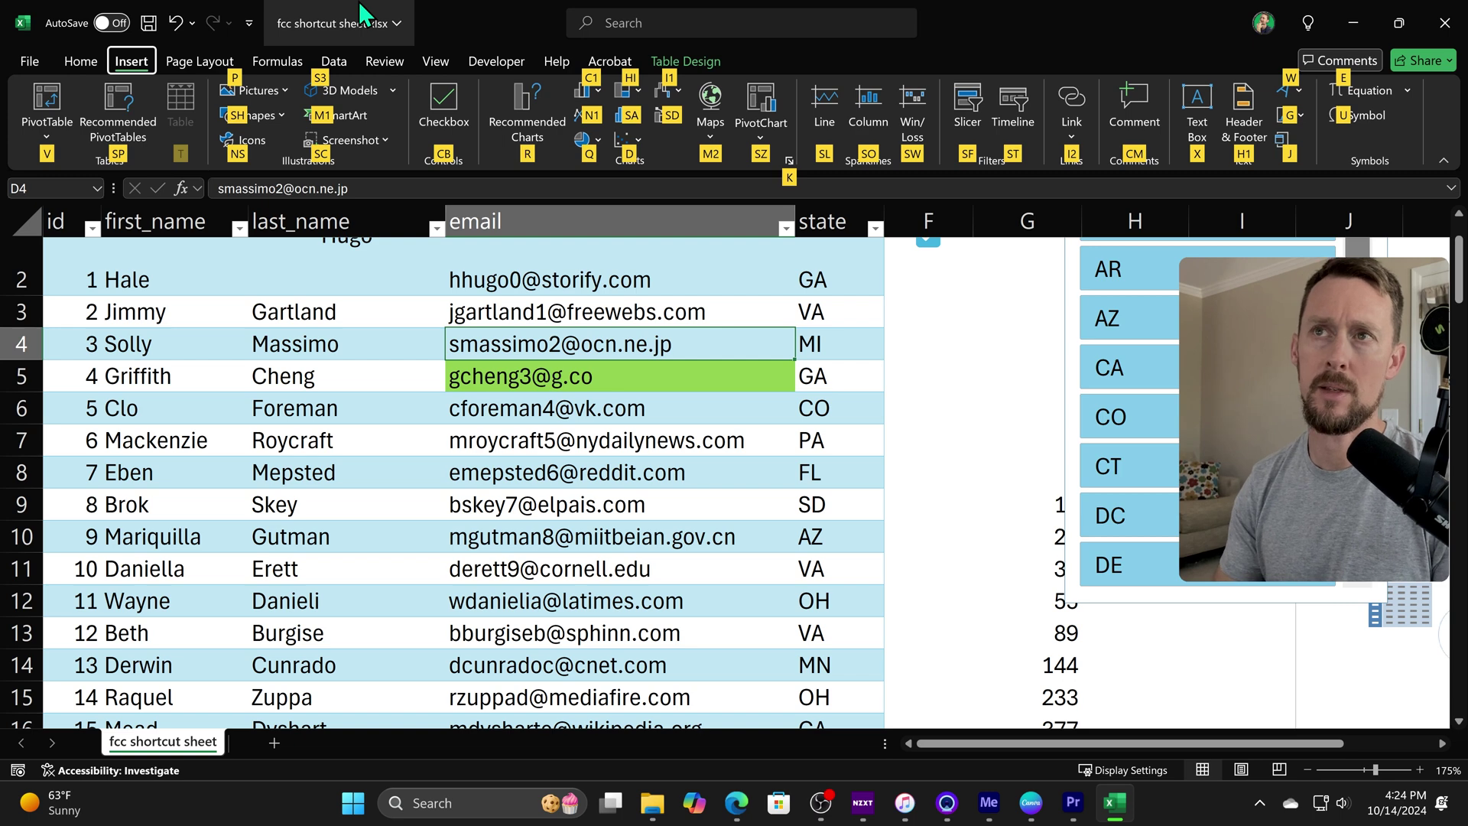
{"action": "key", "text": "r"}
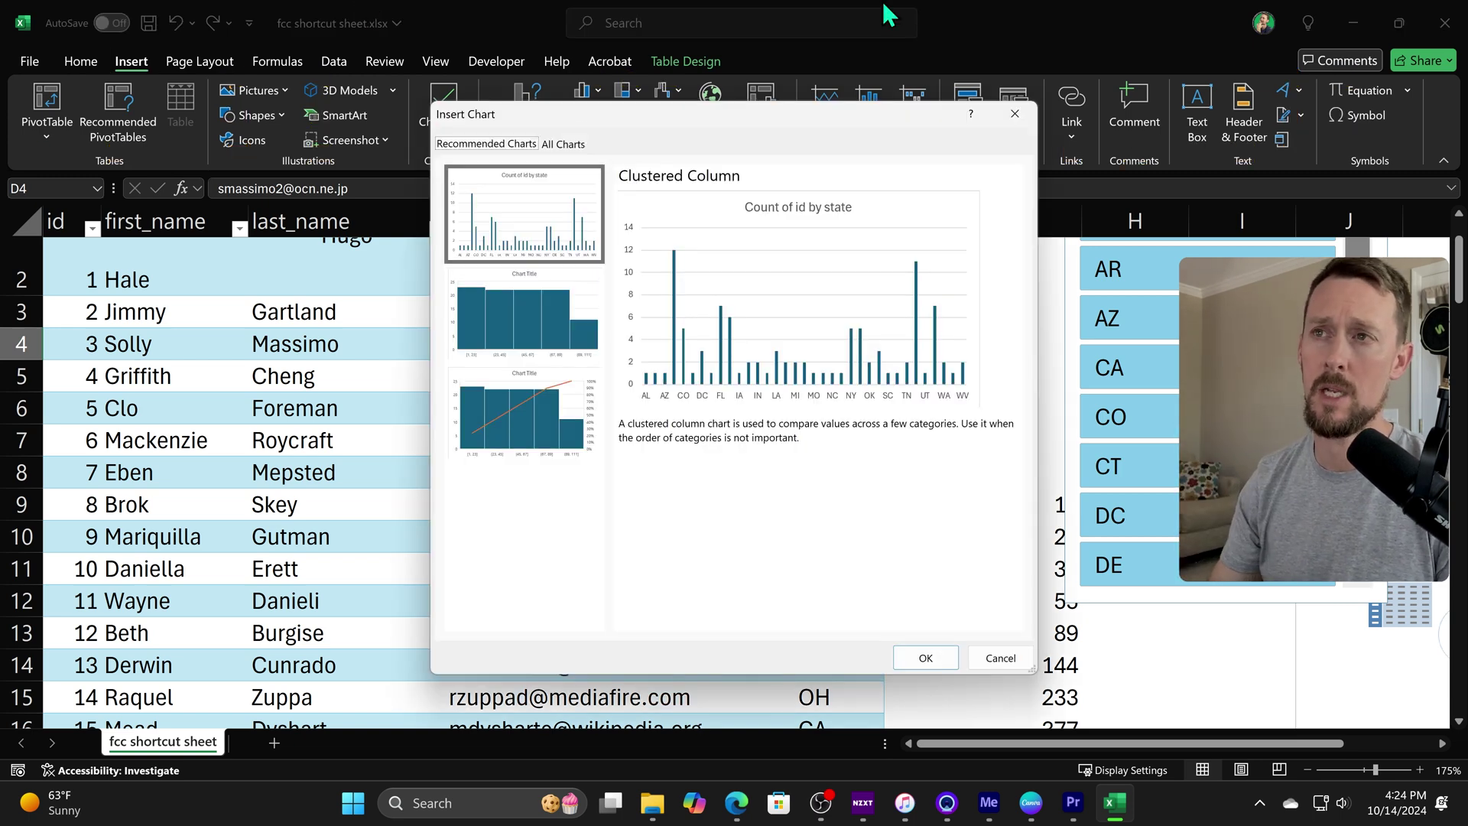
{"action": "left_click", "coordinate": [507, 344]}
{"action": "left_click", "coordinate": [526, 374]}
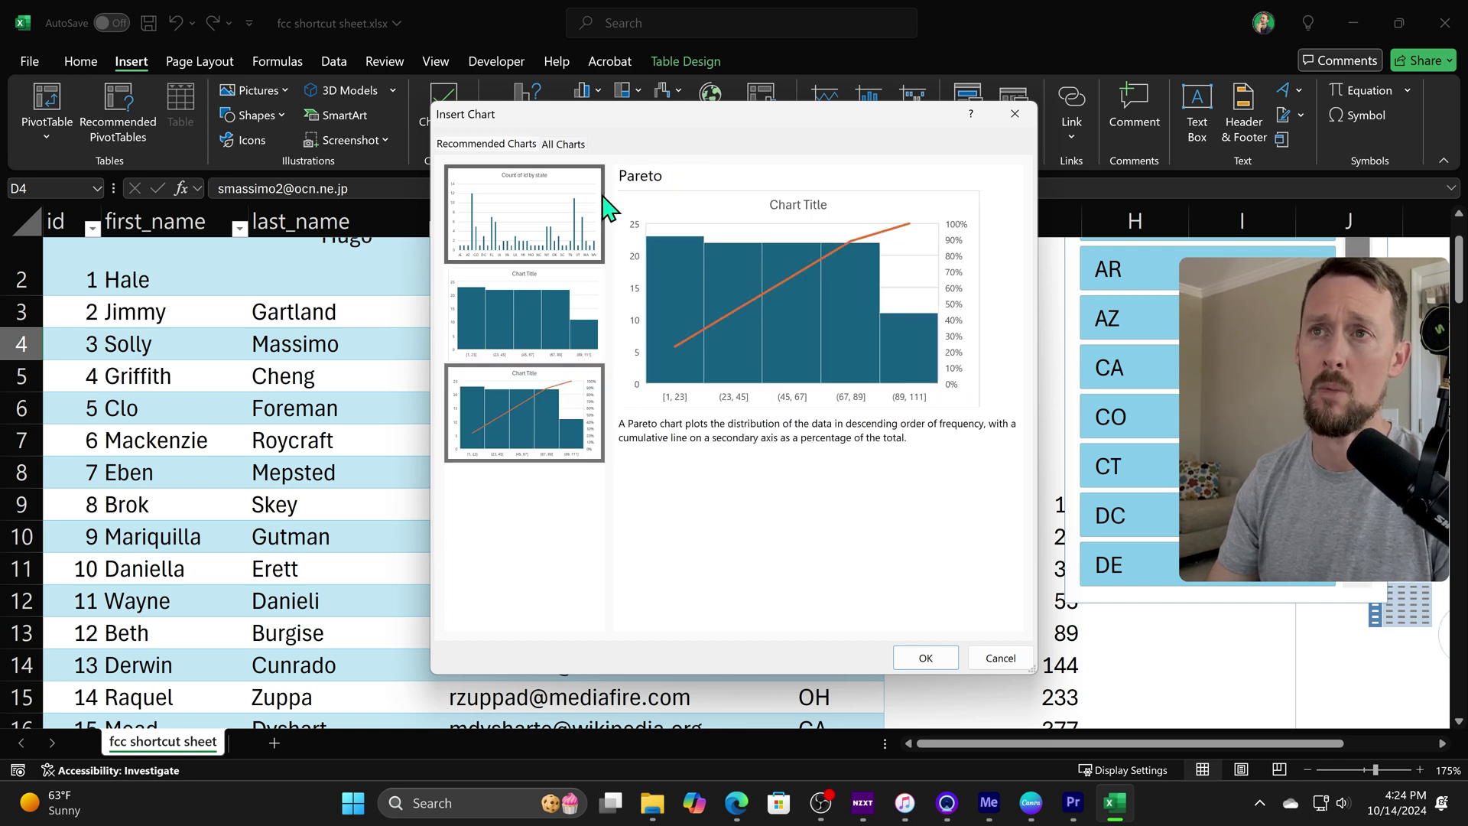
{"action": "left_click", "coordinate": [574, 145]}
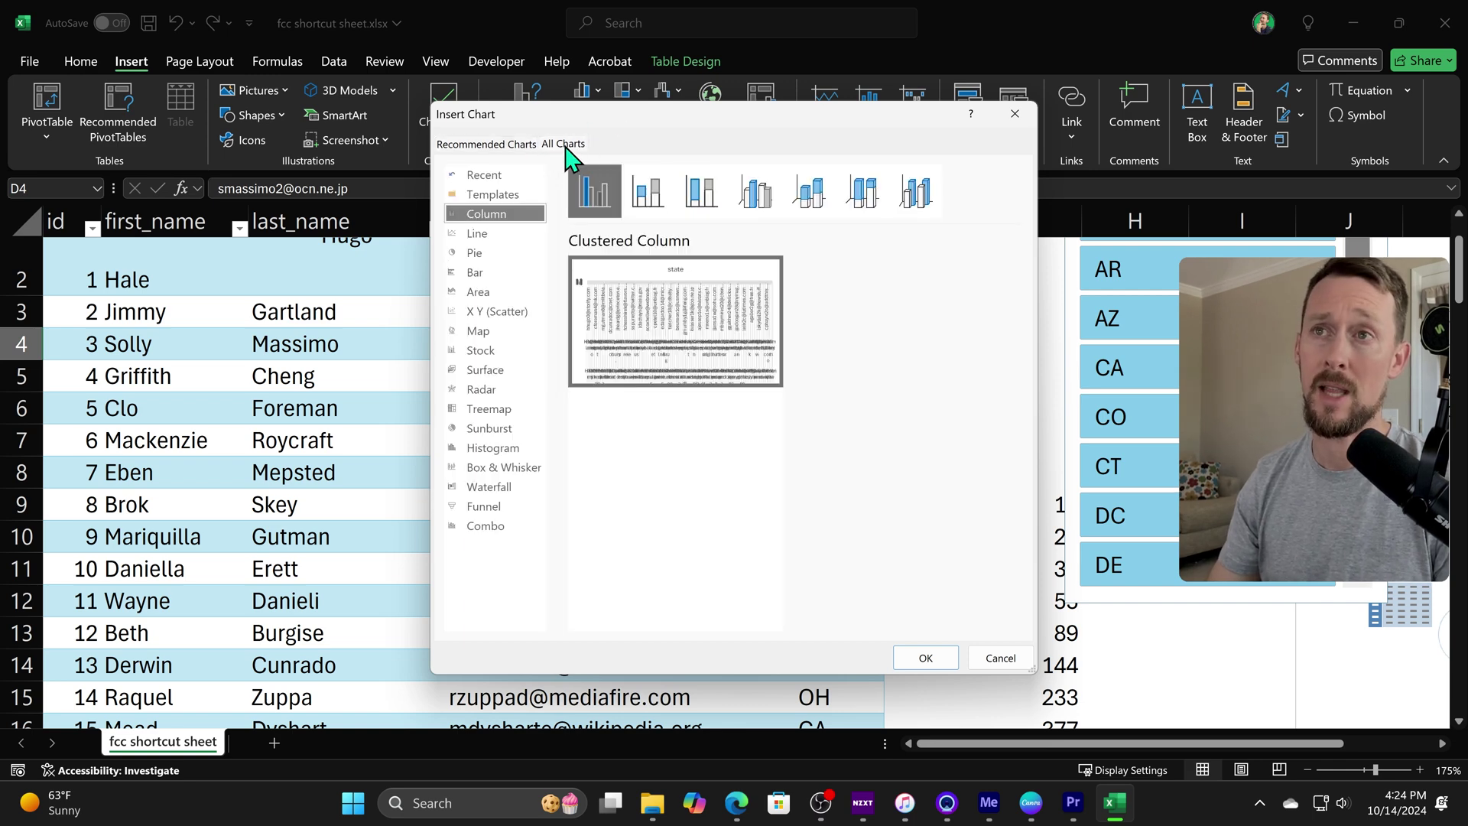
{"action": "left_click", "coordinate": [1015, 115]}
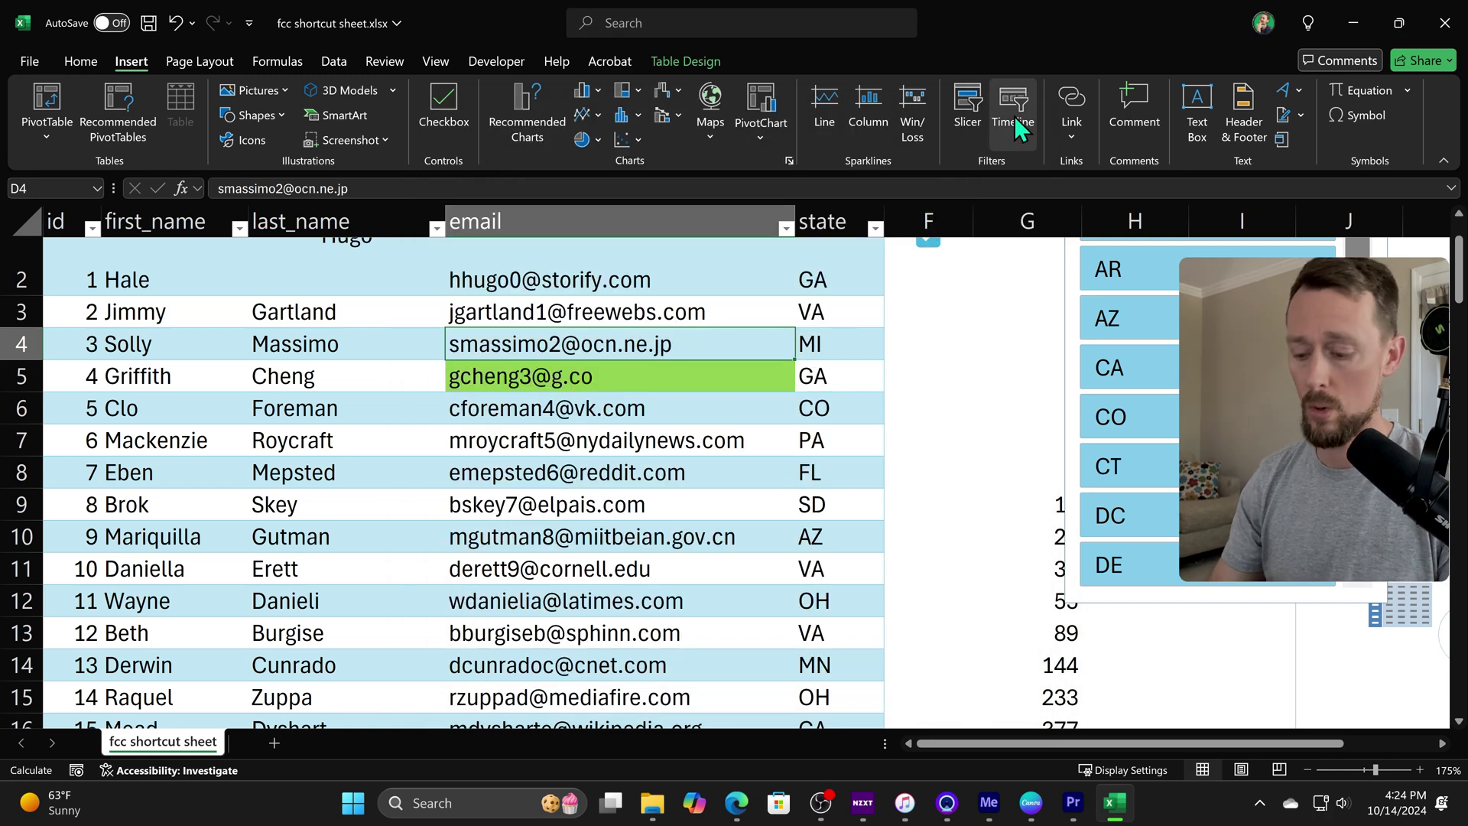
- Use key tips to preview the column, line and statistical charts, ending on pie and doughnut
{"action": "key", "text": "alt"}
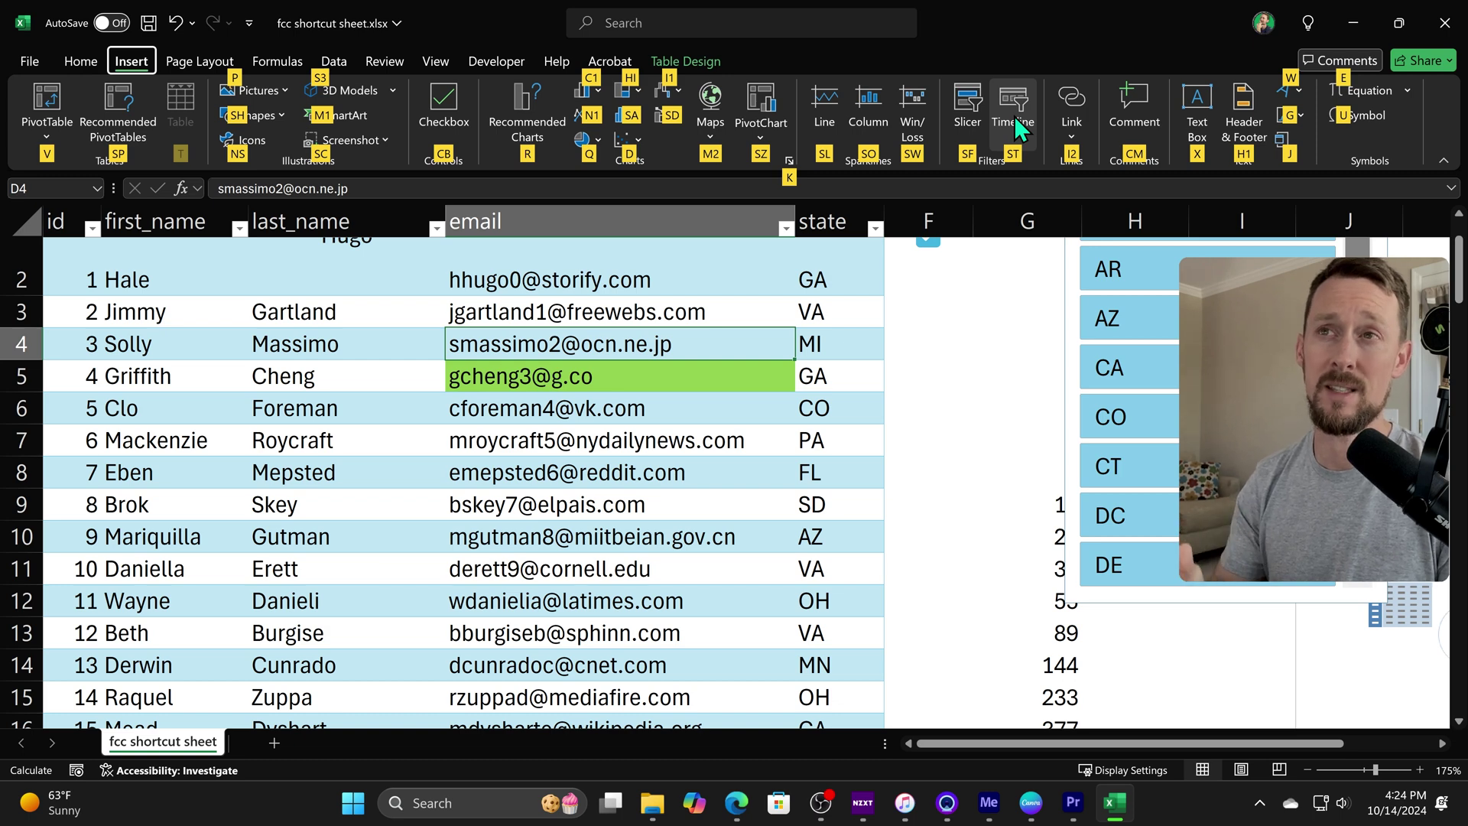
{"action": "key", "text": "c"}
{"action": "key", "text": "1"}
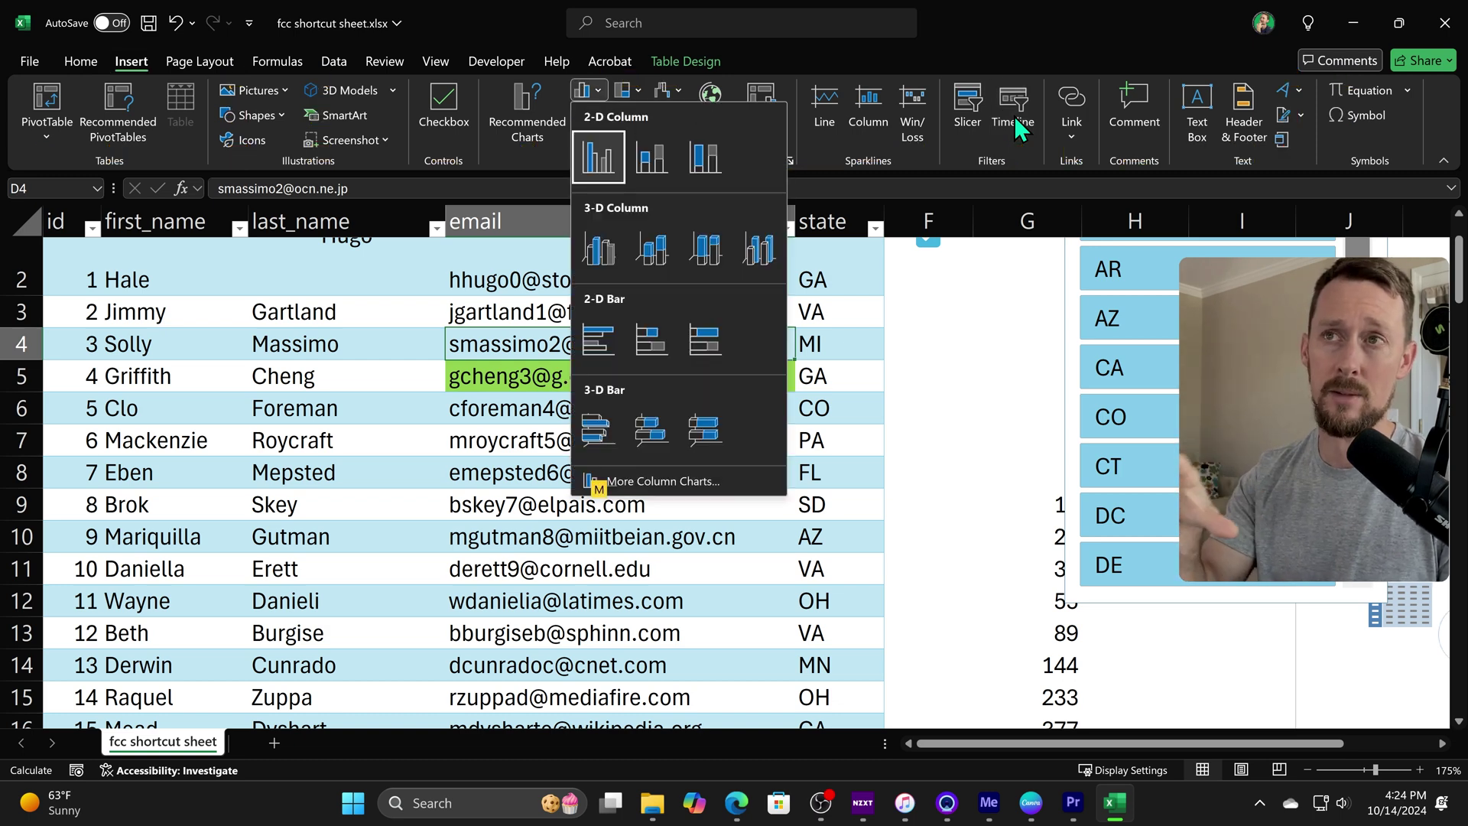
{"action": "key", "text": "Escape"}
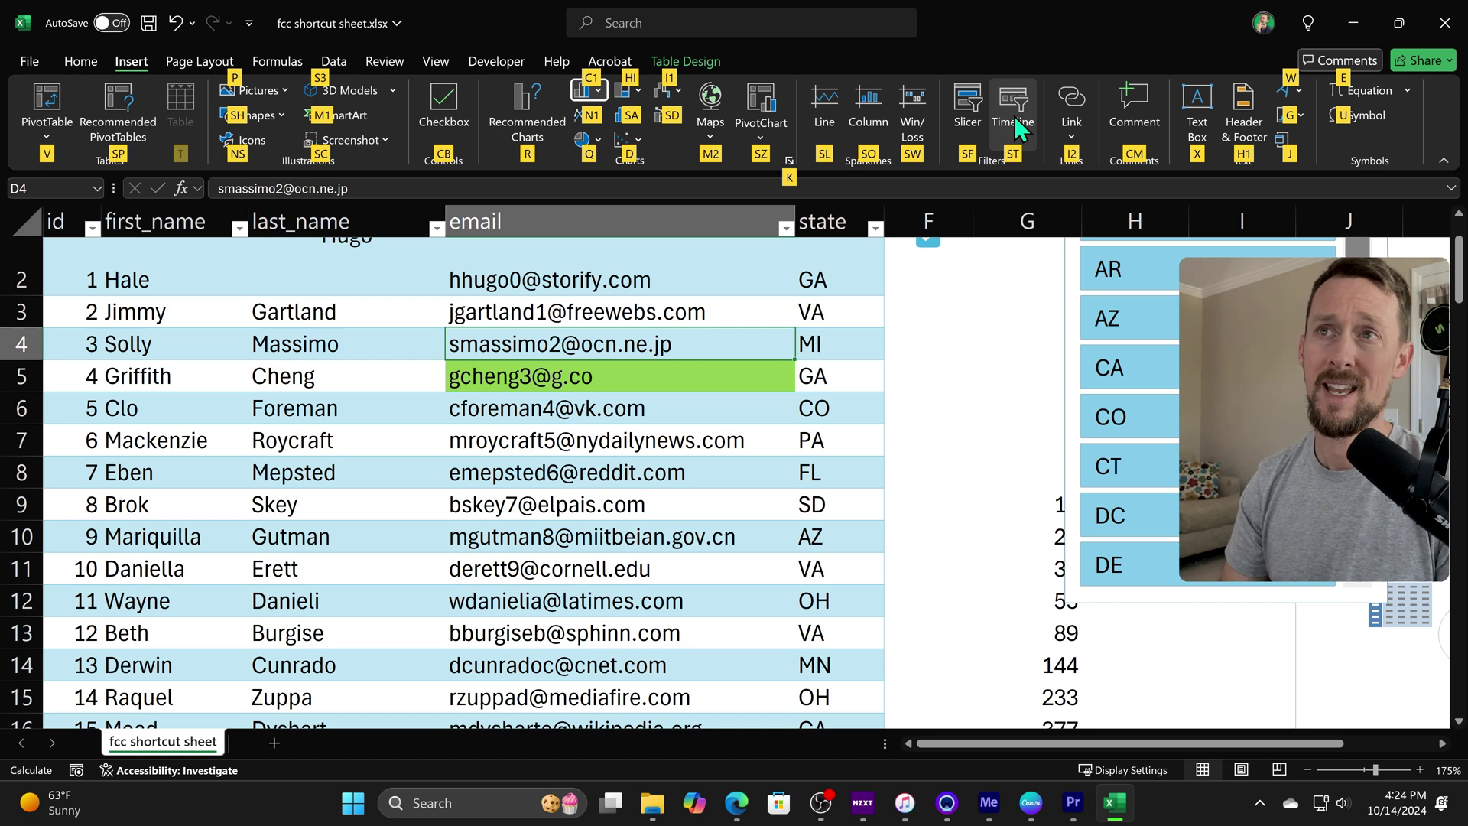
{"action": "key", "text": "n"}
{"action": "key", "text": "1"}
{"action": "key", "text": "Escape"}
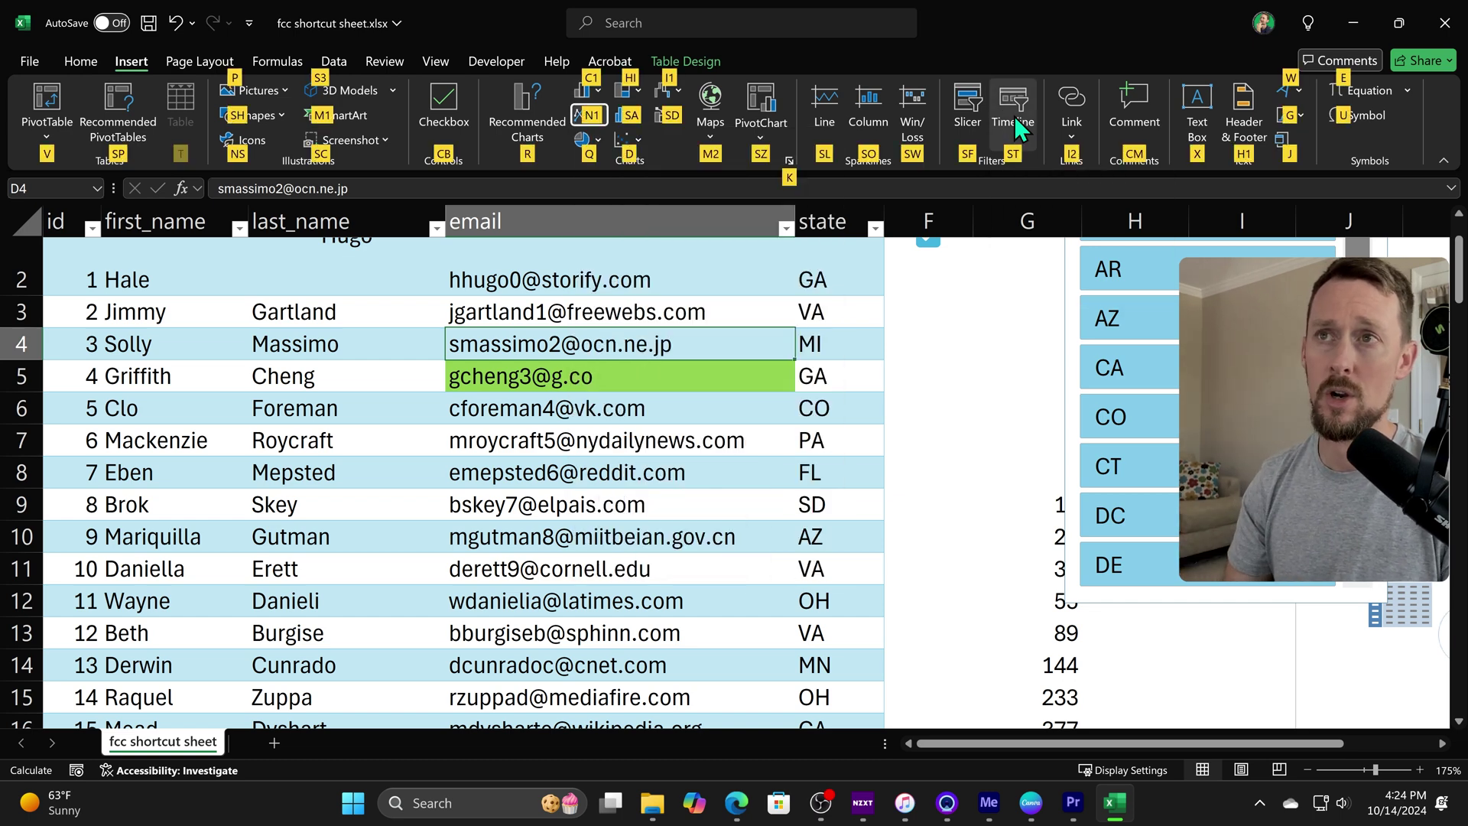
{"action": "key", "text": "s"}
{"action": "key", "text": "1"}
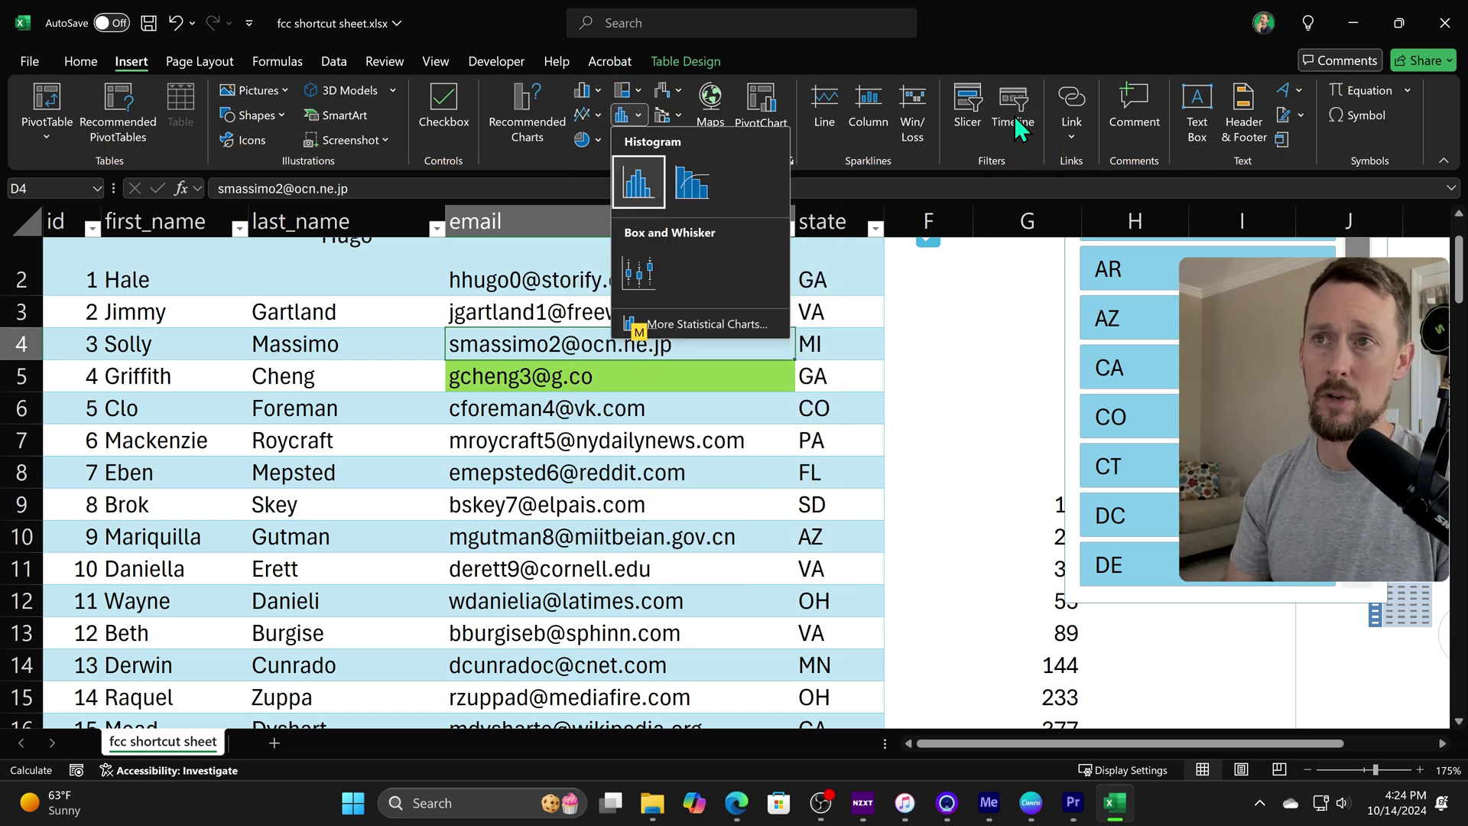
{"action": "key", "text": "Escape"}
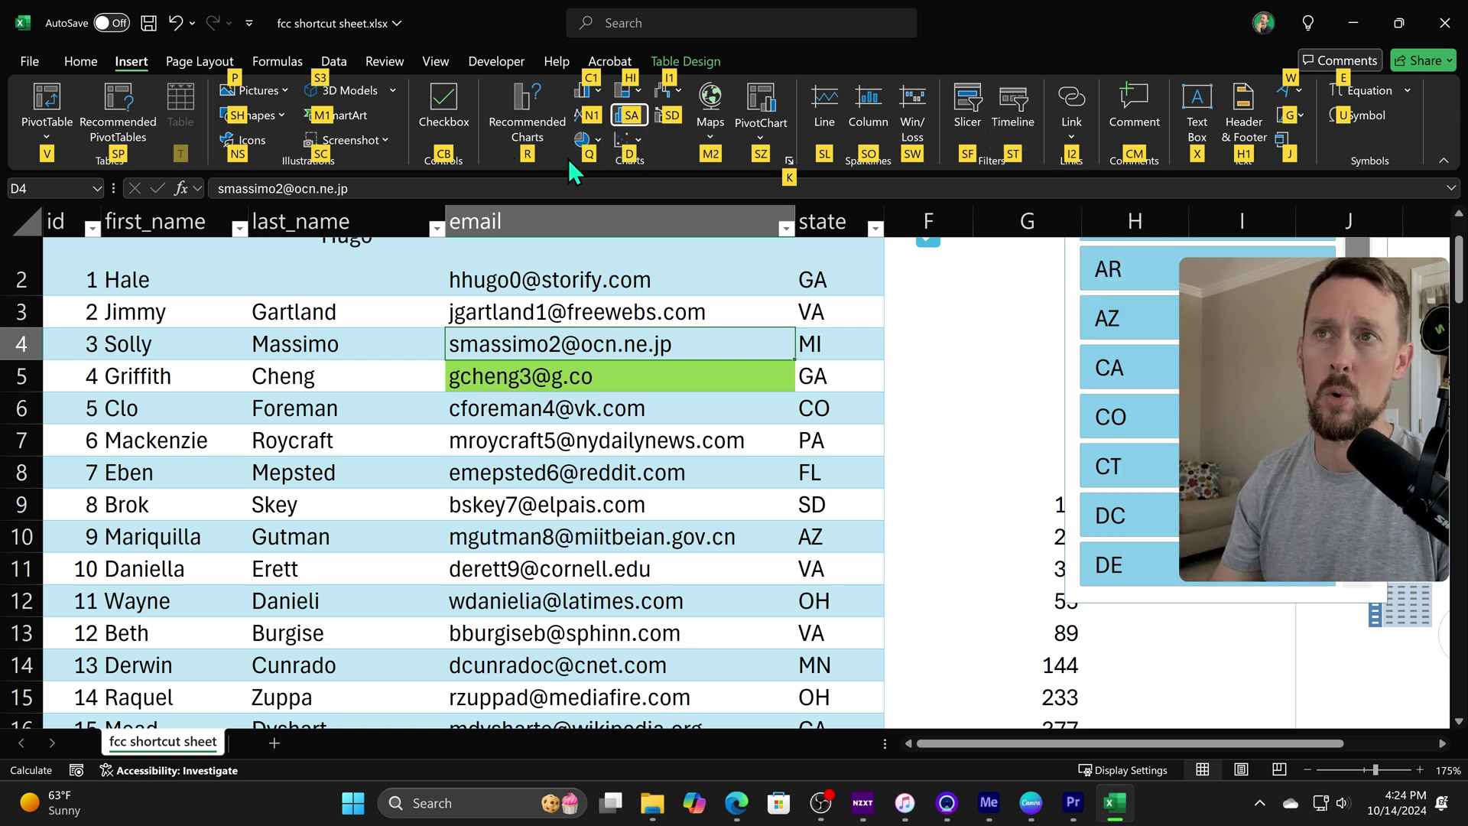
{"action": "key", "text": "q"}
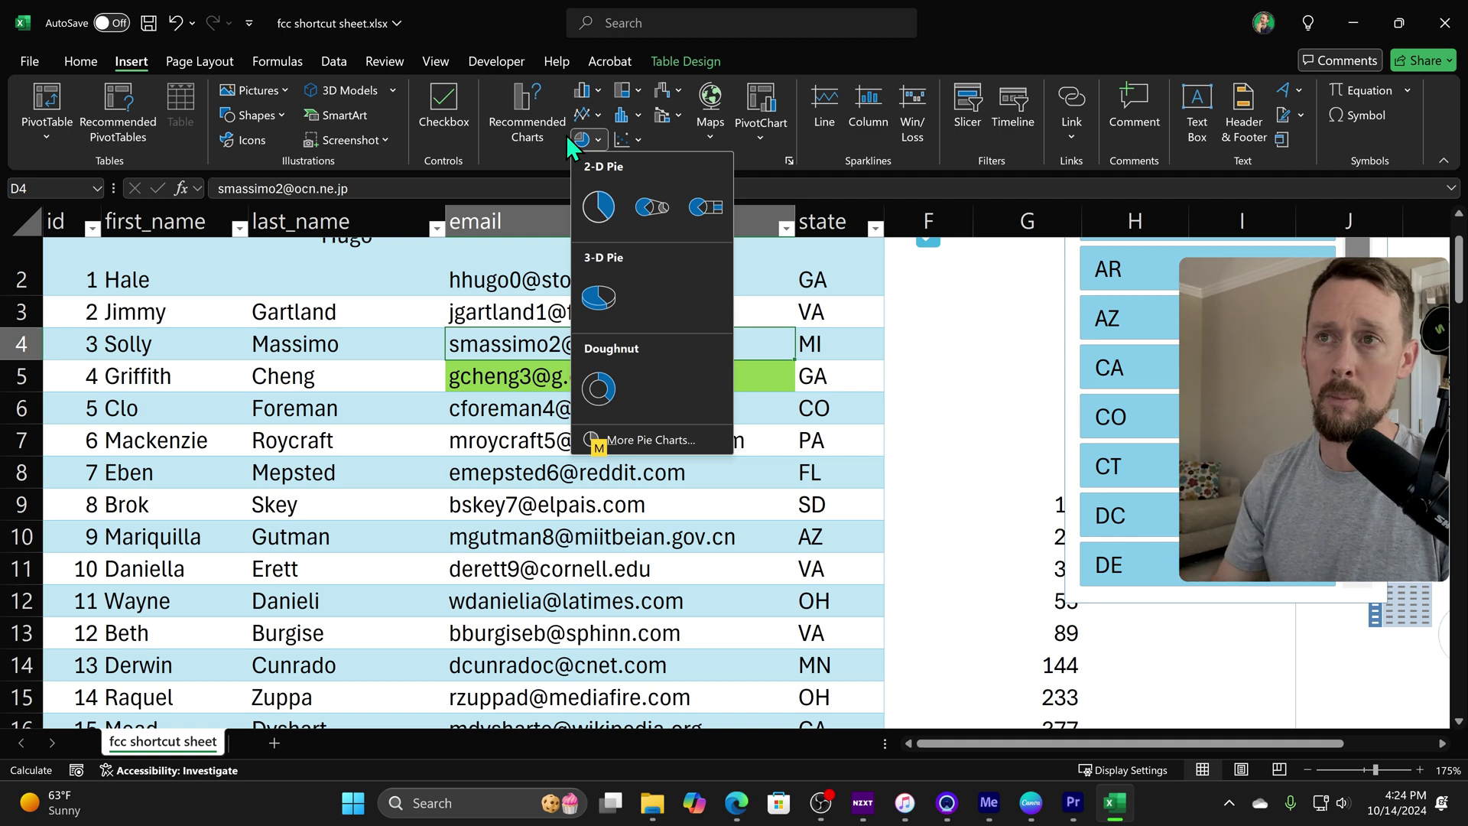
- Insert a 2-D Pie chart titled 'state' from the contact table
{"action": "left_click", "coordinate": [592, 294]}
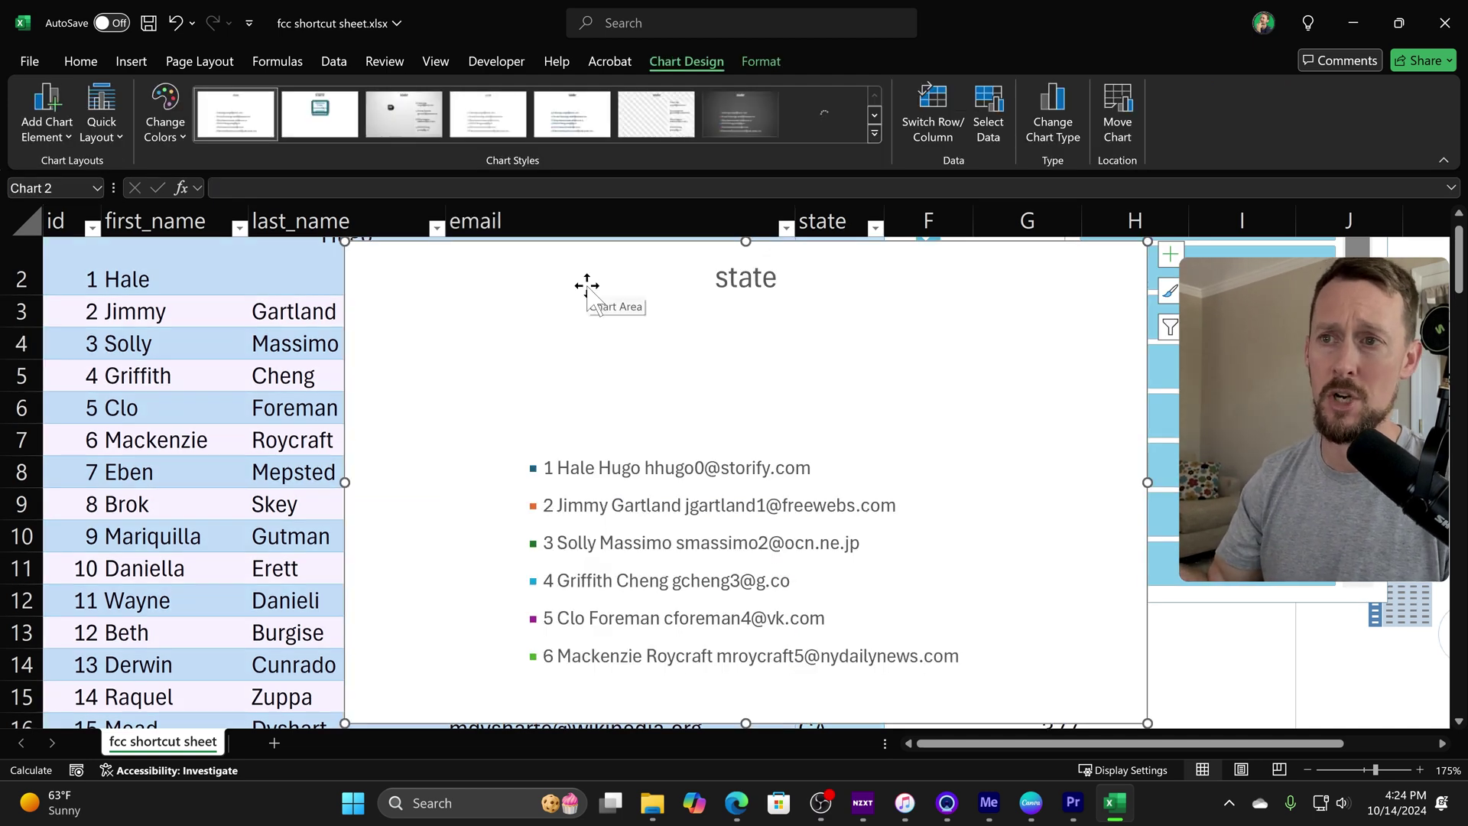